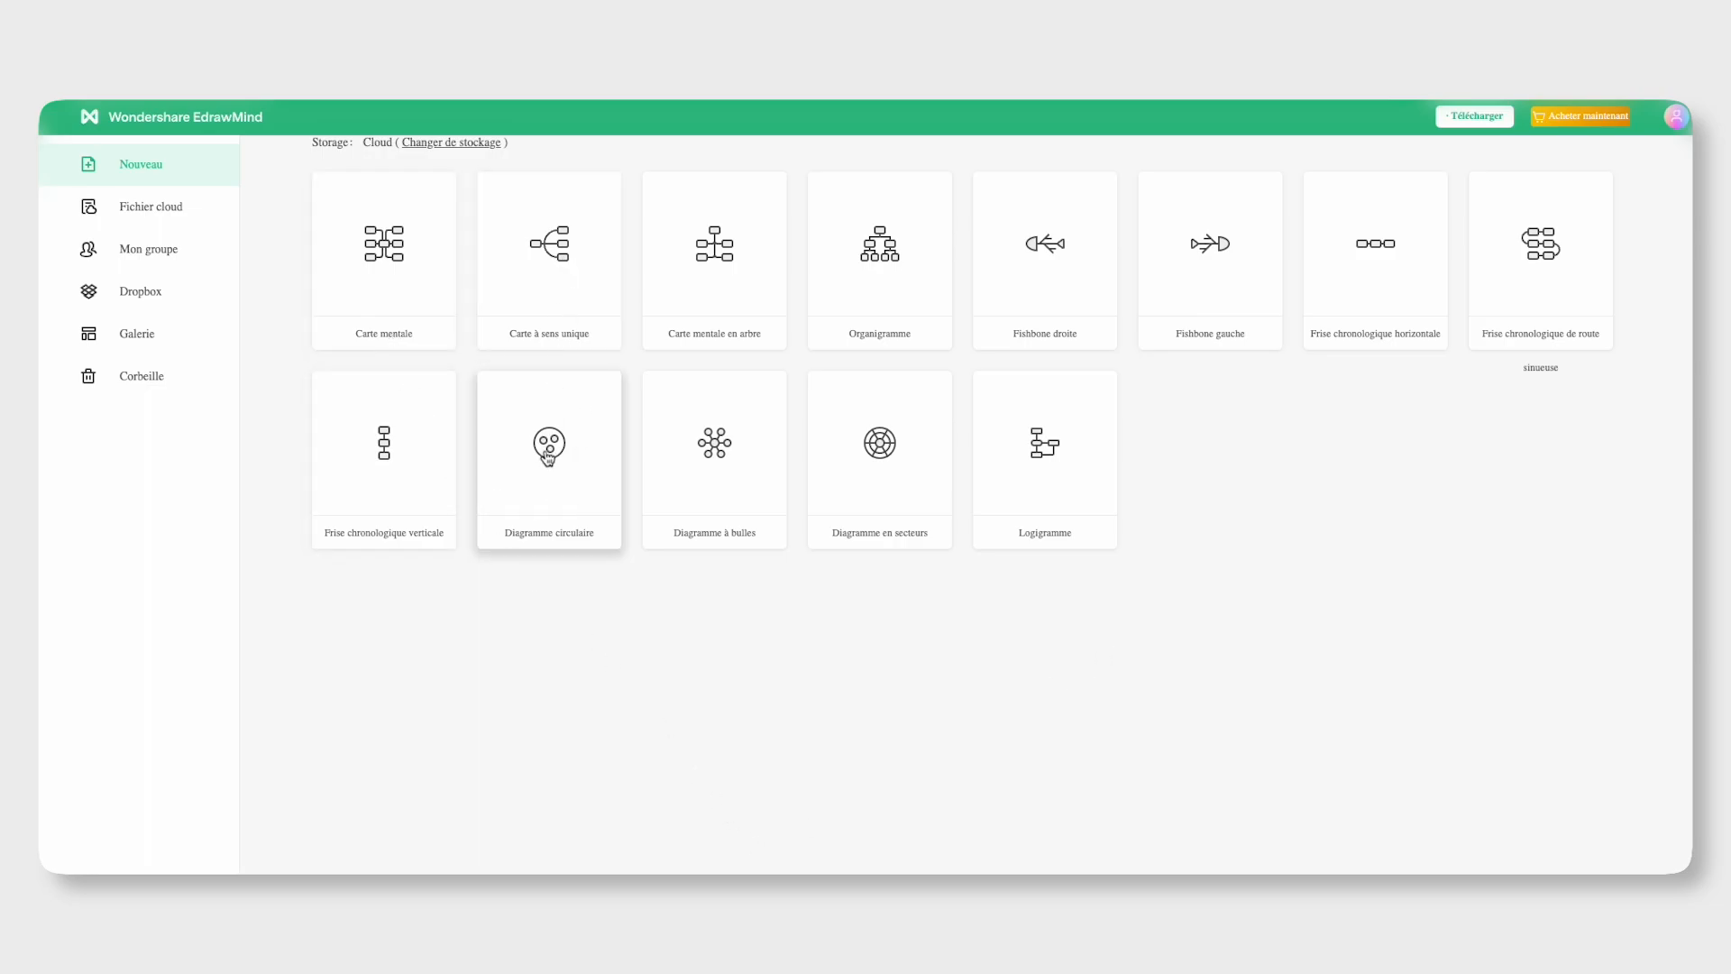
Look through the cloud files, group, gallery and trash sections, including the new-group option
{"action": "left_click", "coordinate": [155, 224]}
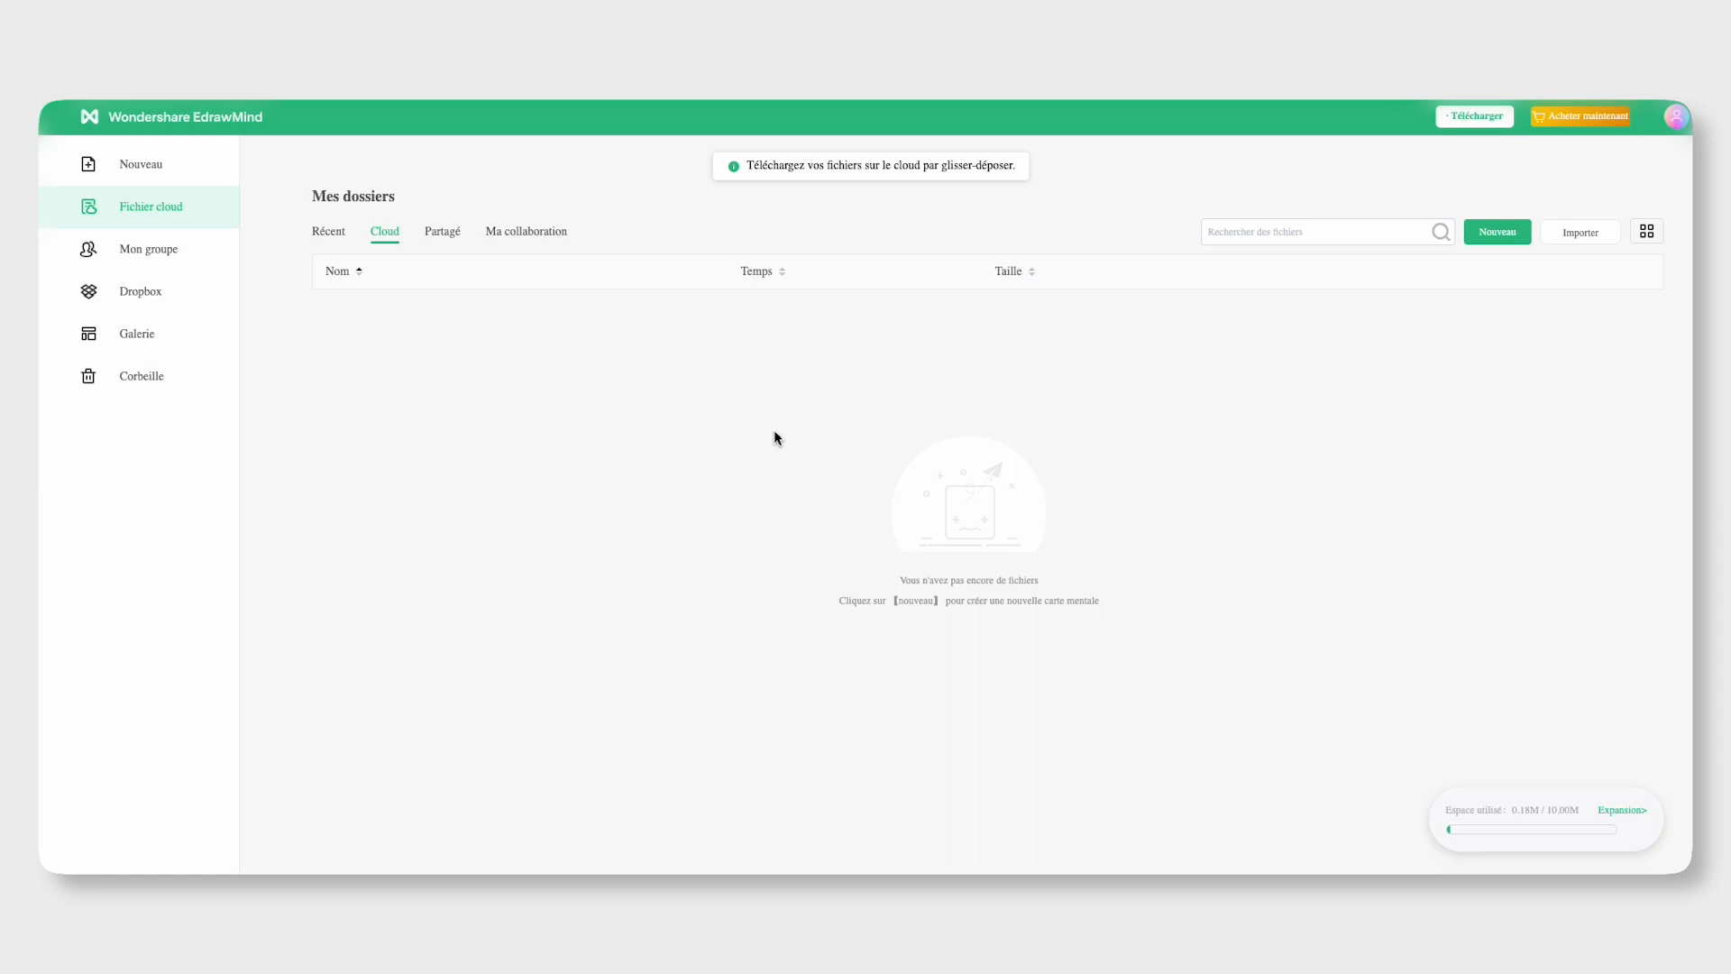
{"action": "left_click", "coordinate": [129, 244]}
{"action": "left_click", "coordinate": [378, 256]}
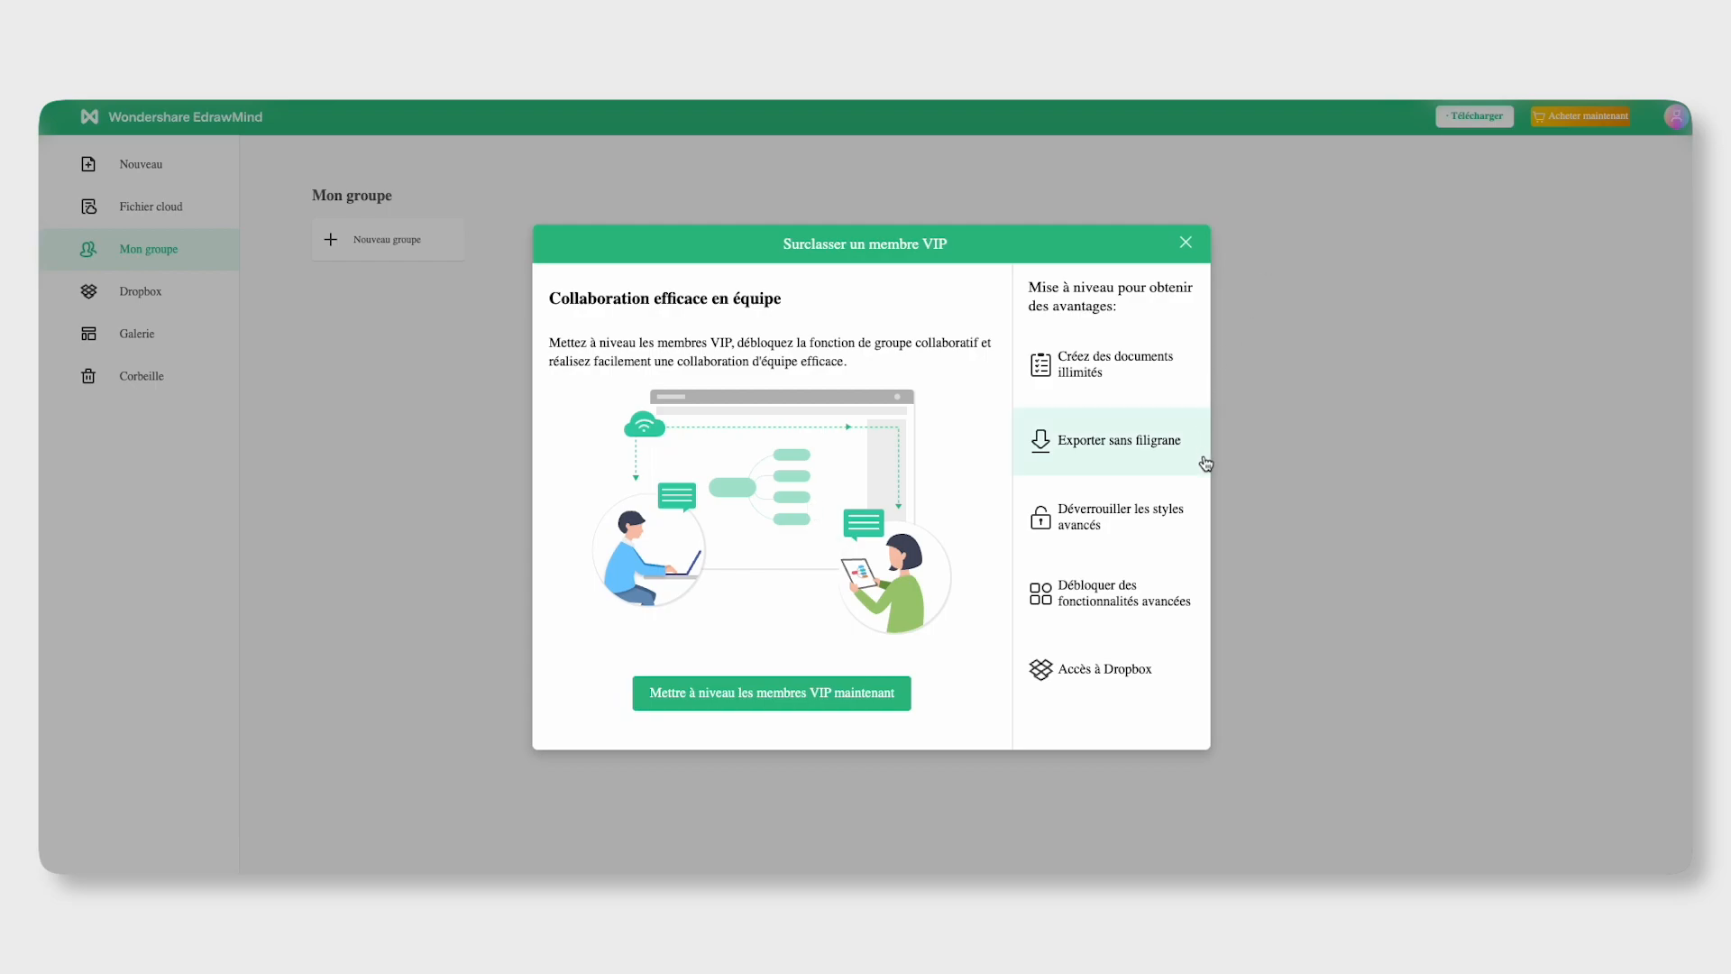
{"action": "left_click", "coordinate": [1186, 247]}
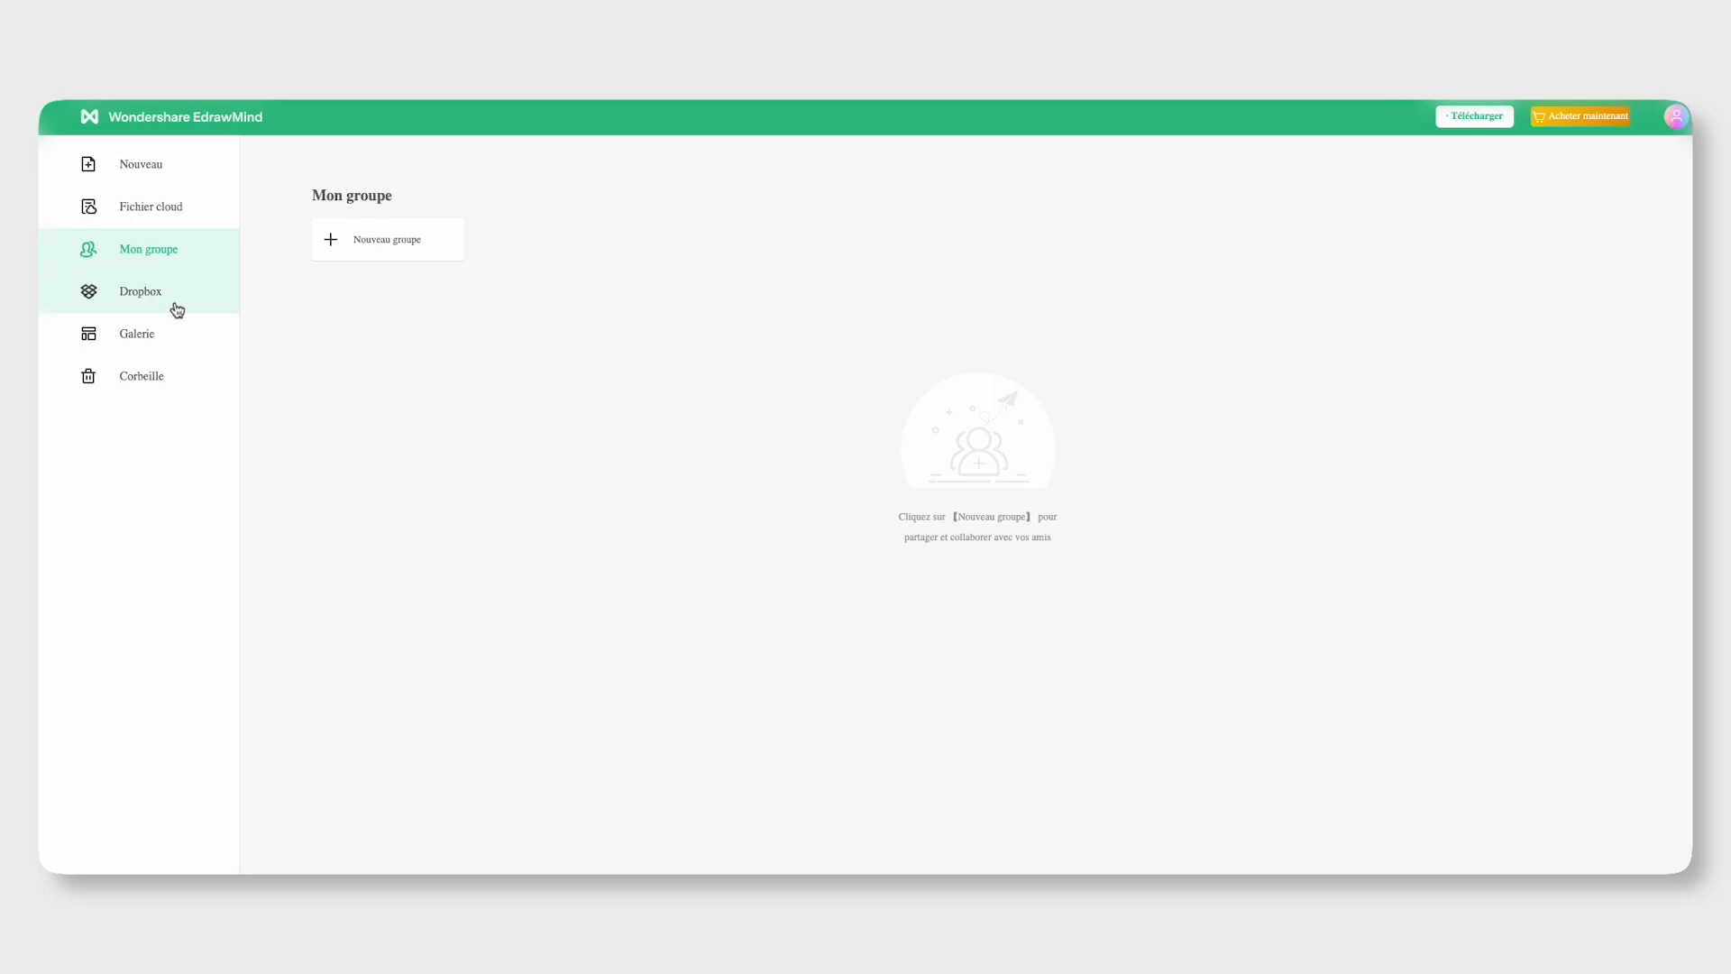
{"action": "left_click", "coordinate": [143, 345]}
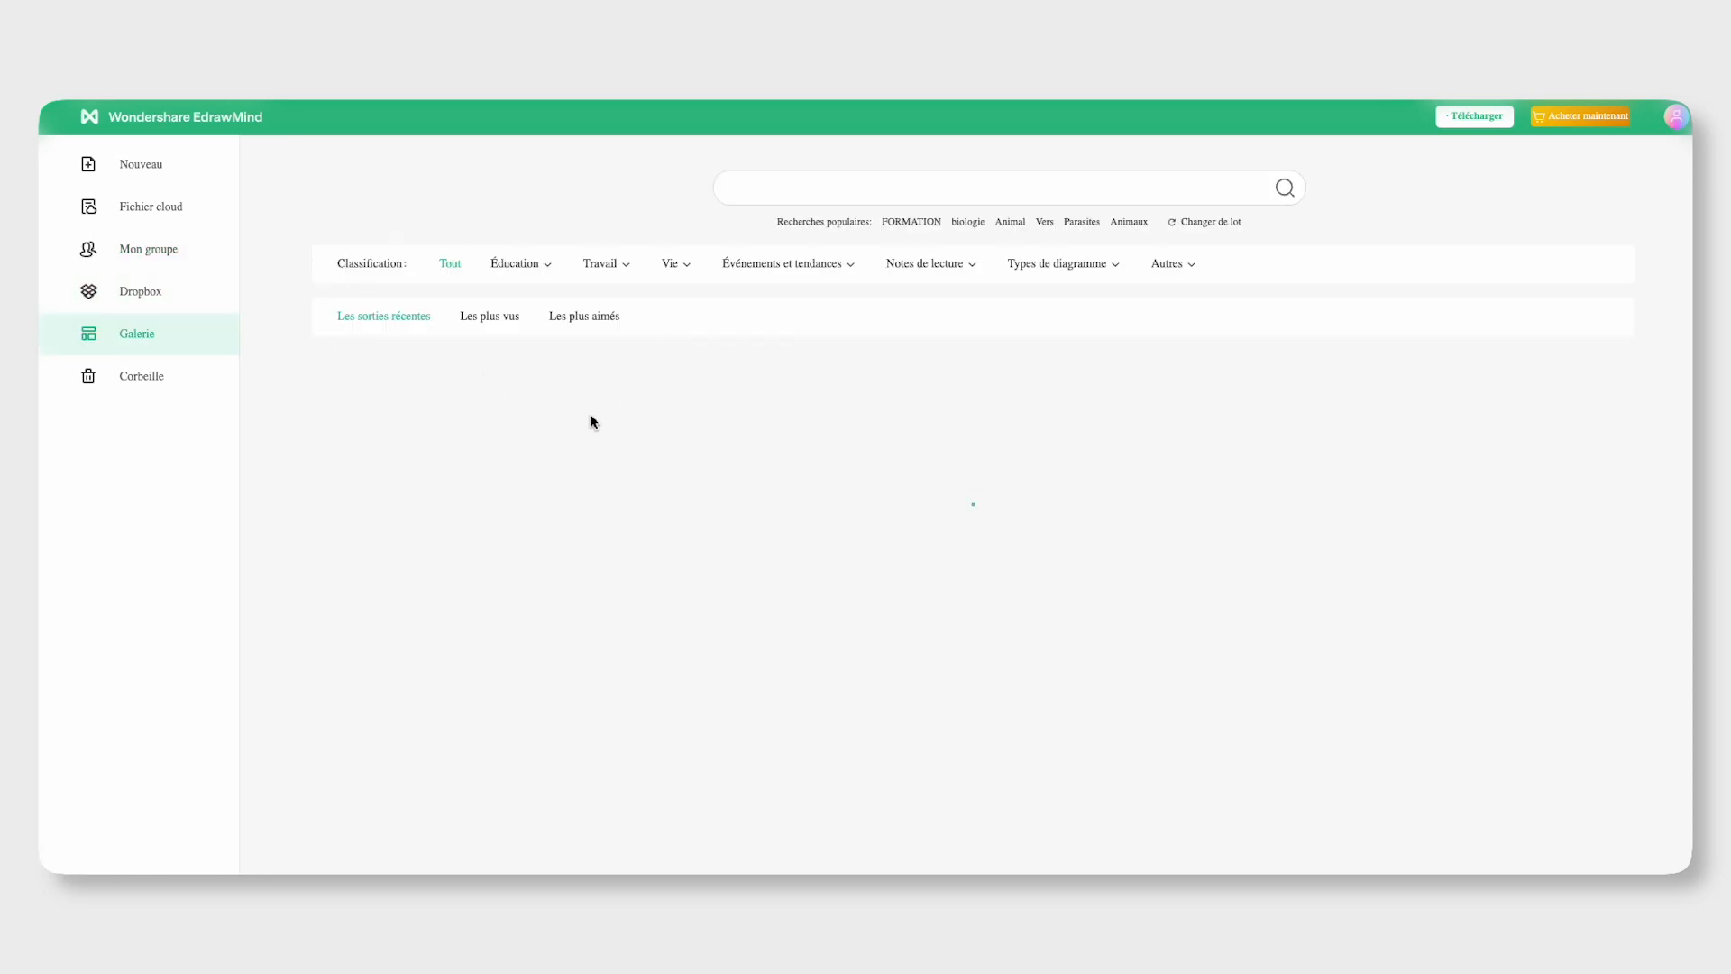
{"action": "left_click", "coordinate": [132, 385]}
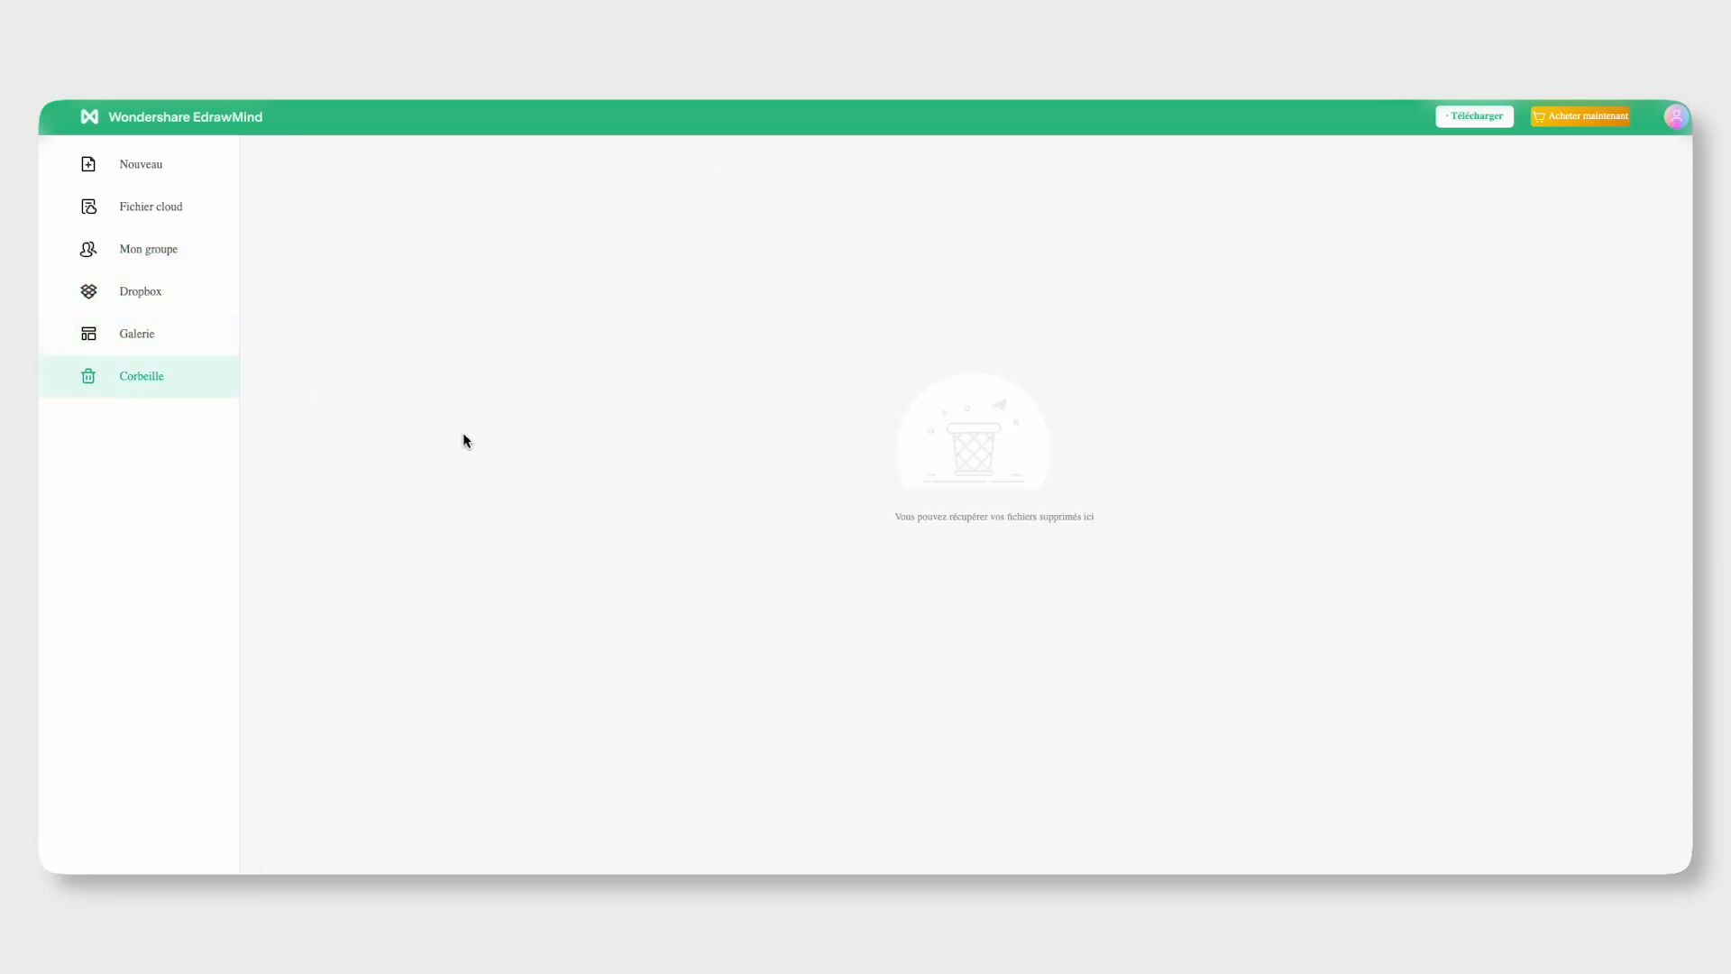
Create a new circular diagram (Diagramme circulaire) and rename its Main Idea as TUTO
{"action": "left_click", "coordinate": [140, 180]}
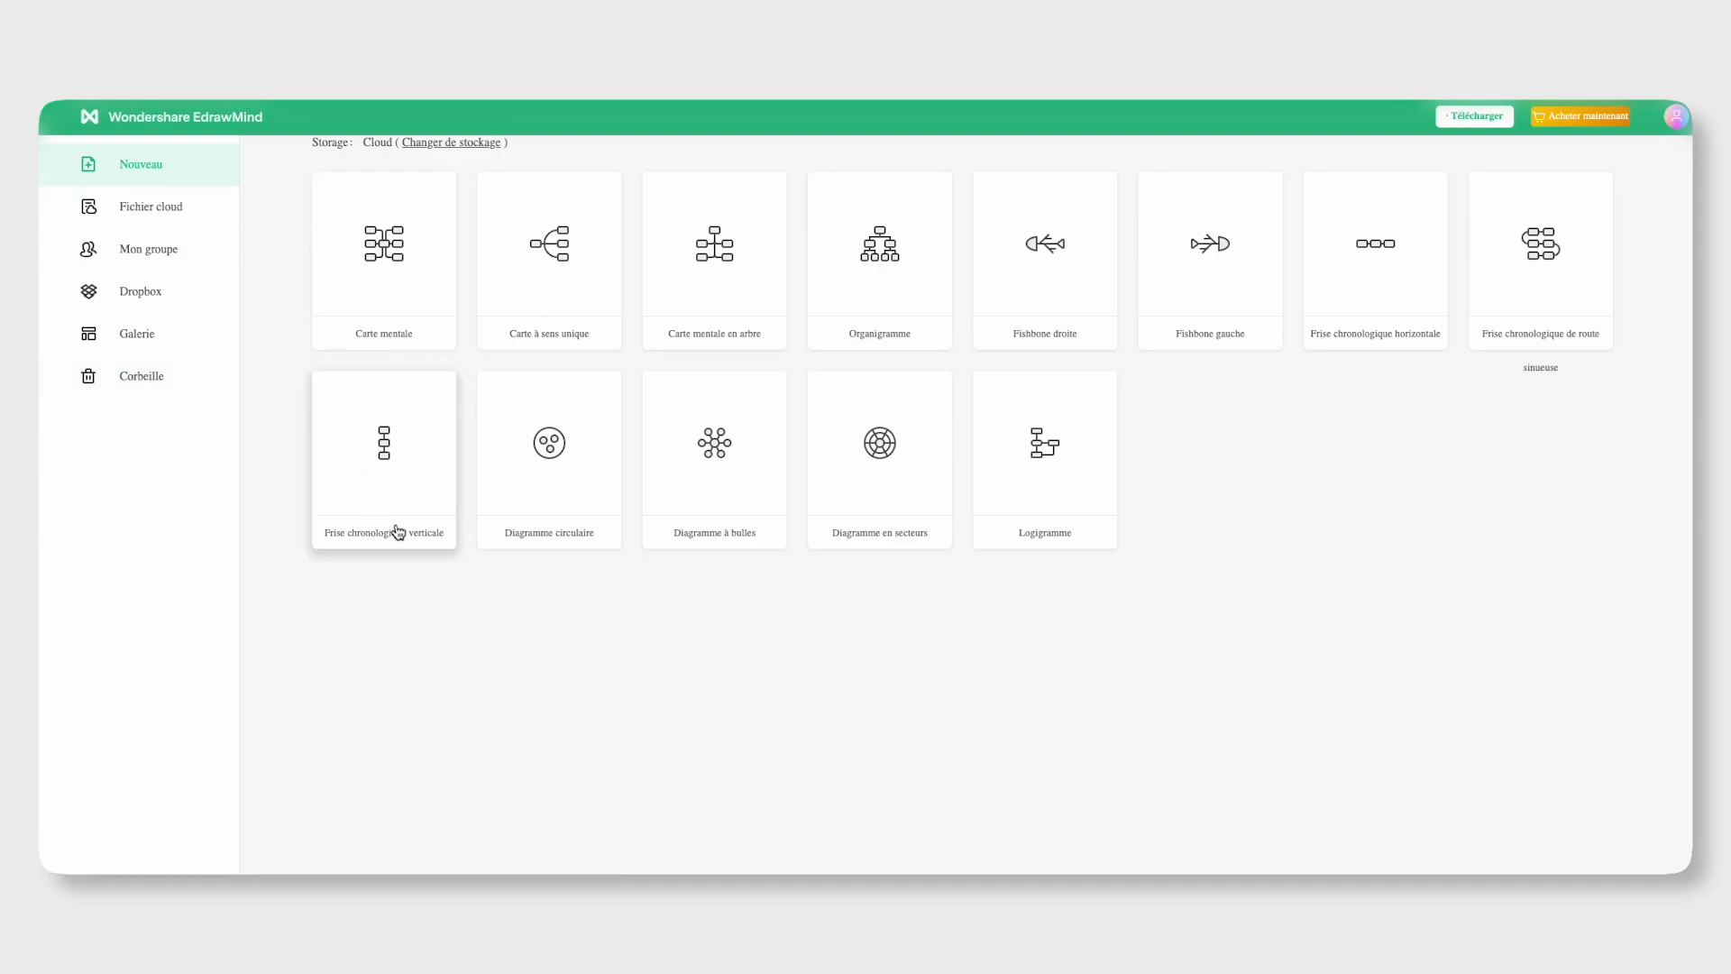
{"action": "left_click", "coordinate": [555, 512]}
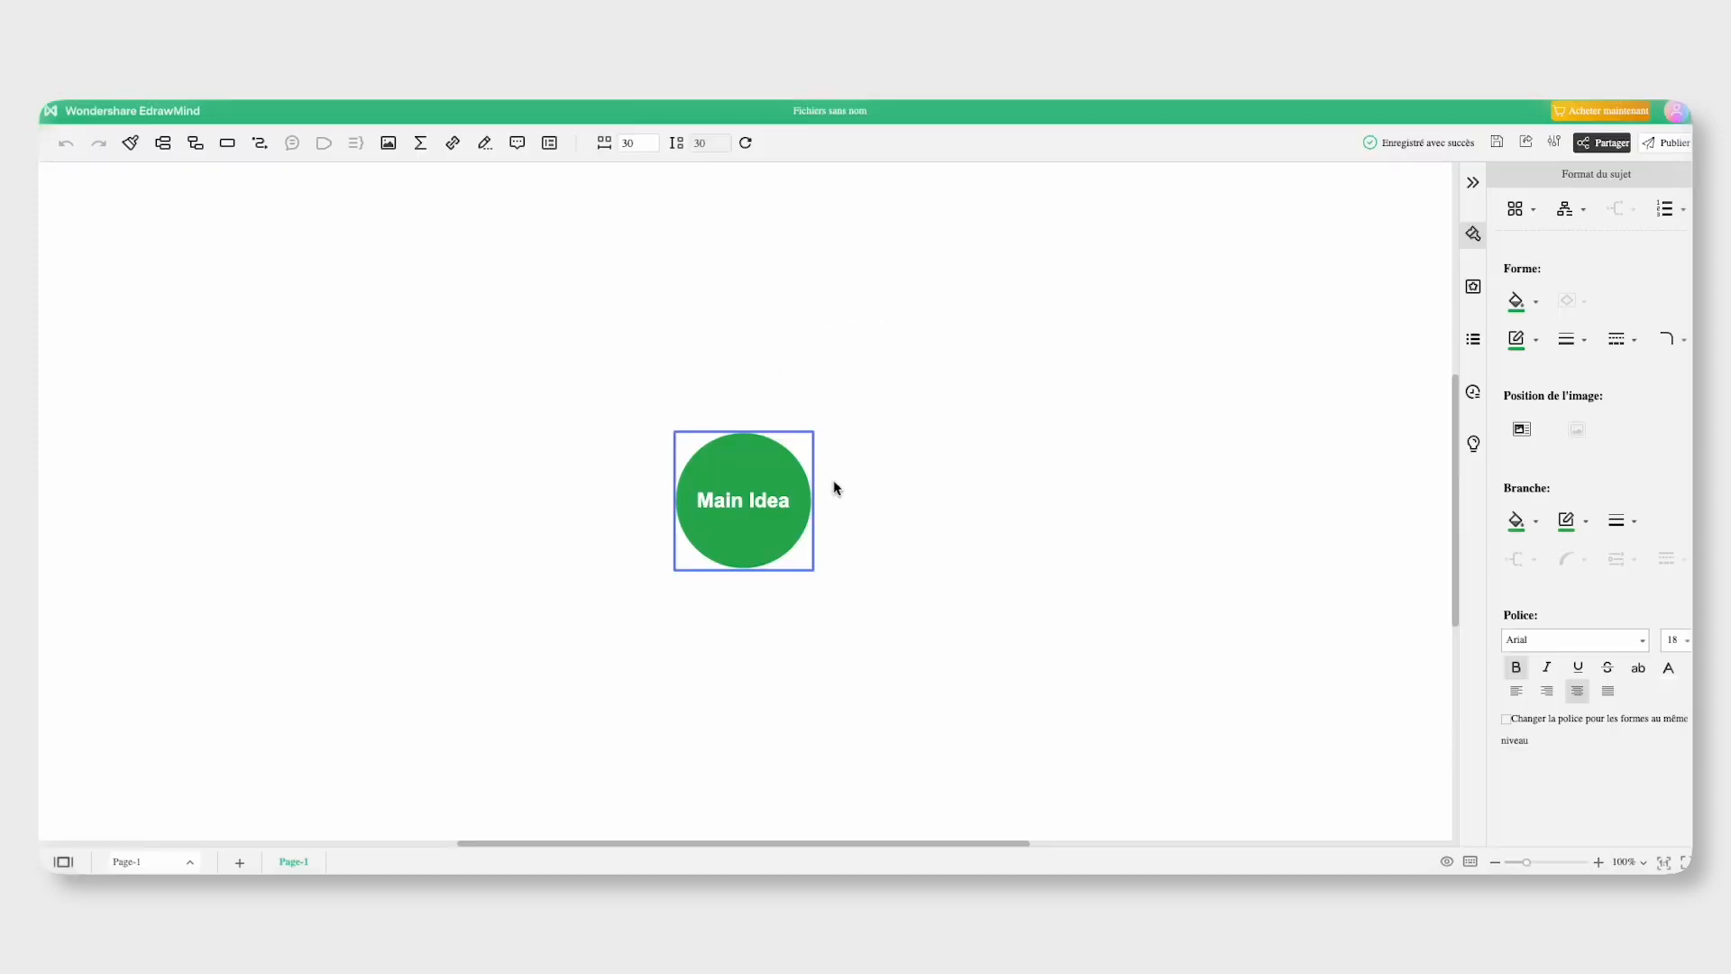
{"action": "double_click", "coordinate": [765, 507]}
{"action": "left_click", "coordinate": [789, 503]}
{"action": "key", "text": "BackSpace"}
{"action": "key", "text": "BackSpace"}
{"action": "key", "text": "BackSpace"}
{"action": "key", "text": "BackSpace"}
{"action": "key", "text": "BackSpace"}
{"action": "key", "text": "BackSpace"}
{"action": "key", "text": "BackSpace"}
{"action": "key", "text": "BackSpace"}
{"action": "type", "text": "TUTO"}
{"action": "key", "text": "Return"}
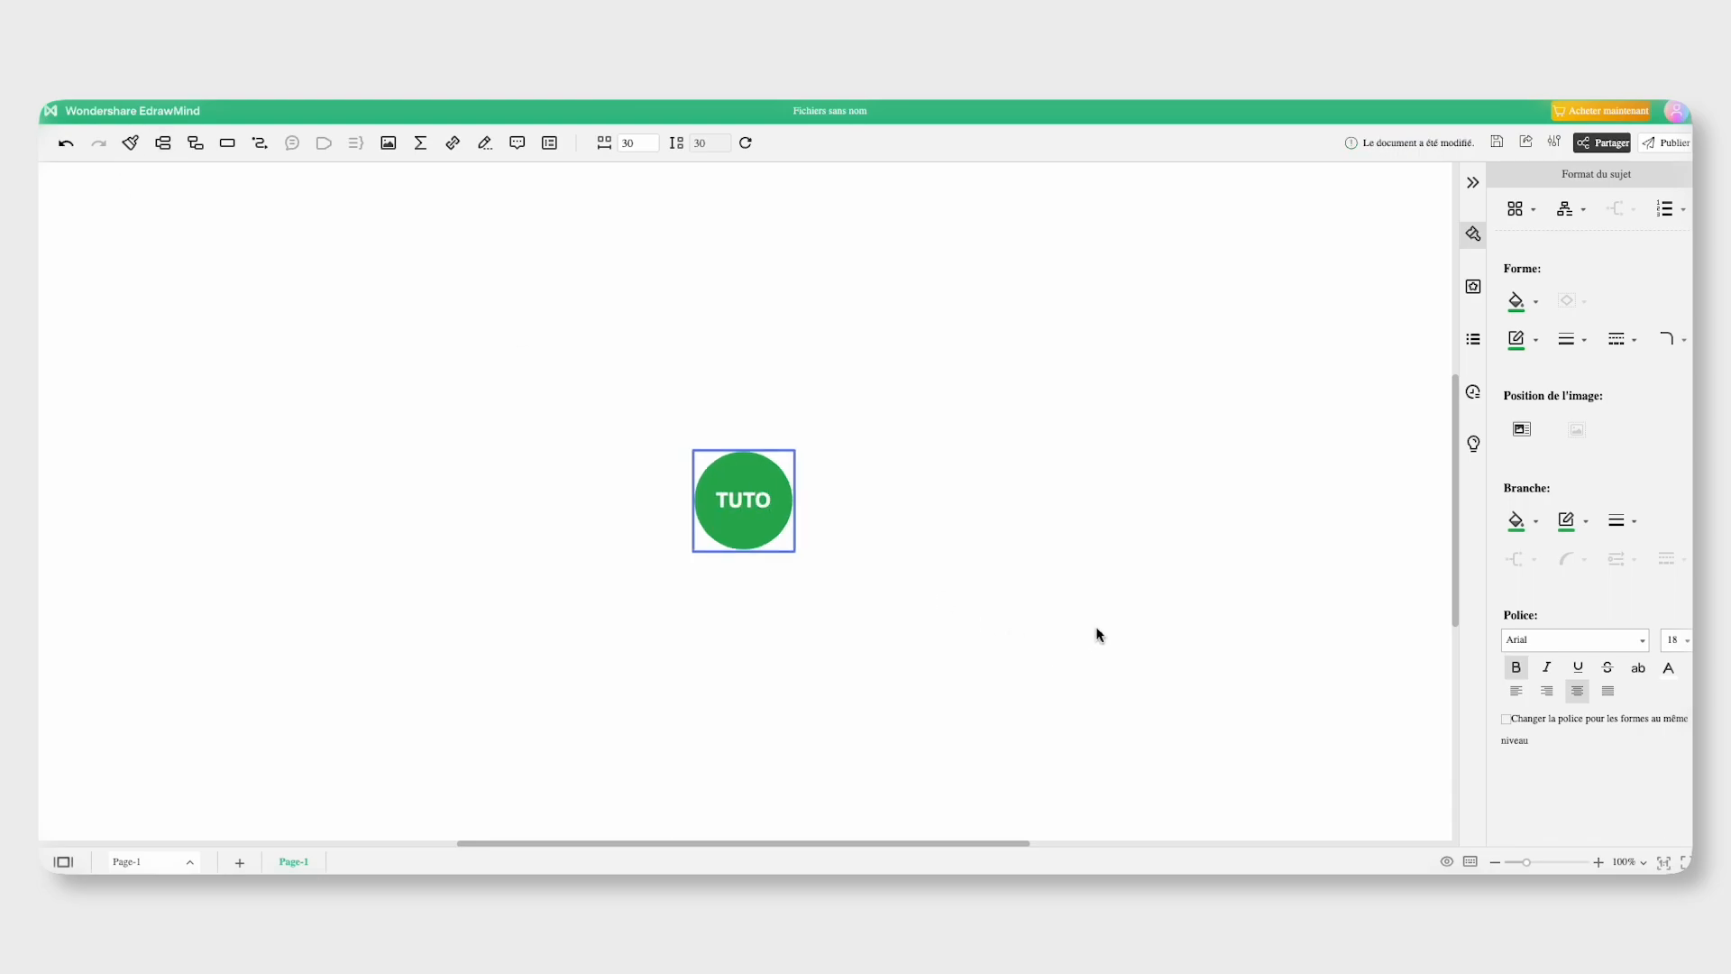
Insert a topic in the TUTO circle, place it outside as WONDERSHARE, and pull its vidéo 1 subtopic out as a separate circle
{"action": "left_click", "coordinate": [164, 146]}
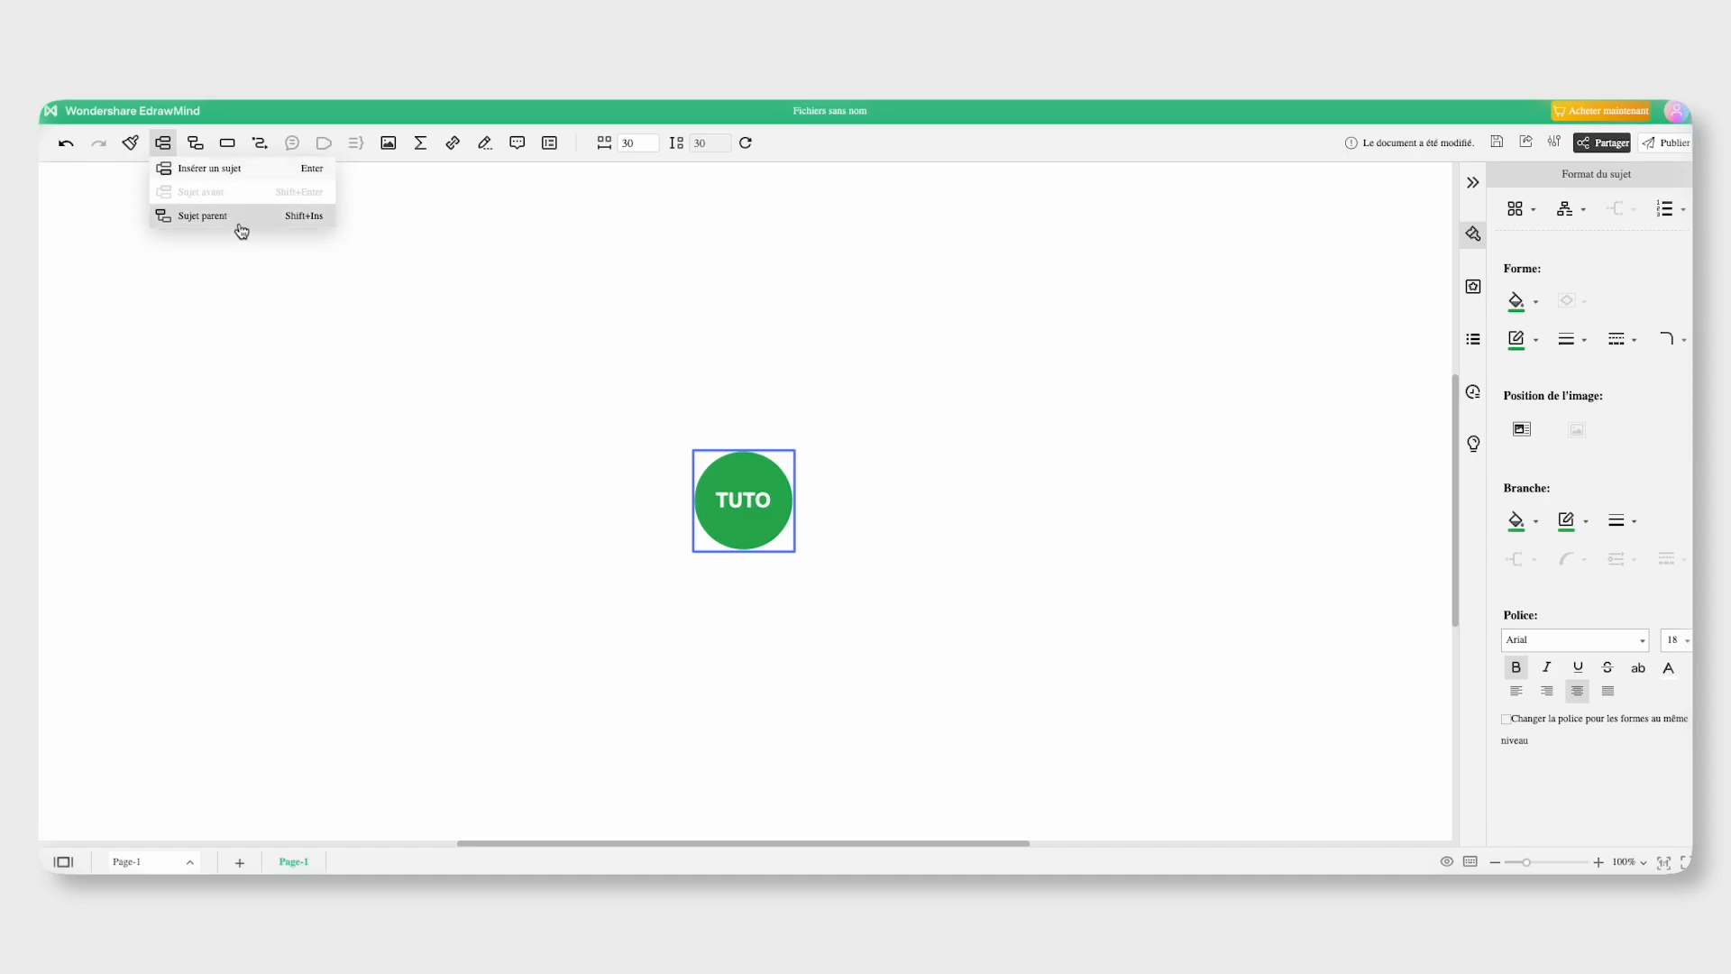
{"action": "left_click", "coordinate": [241, 174]}
{"action": "left_click_drag", "start_coordinate": [780, 509], "coordinate": [732, 541]}
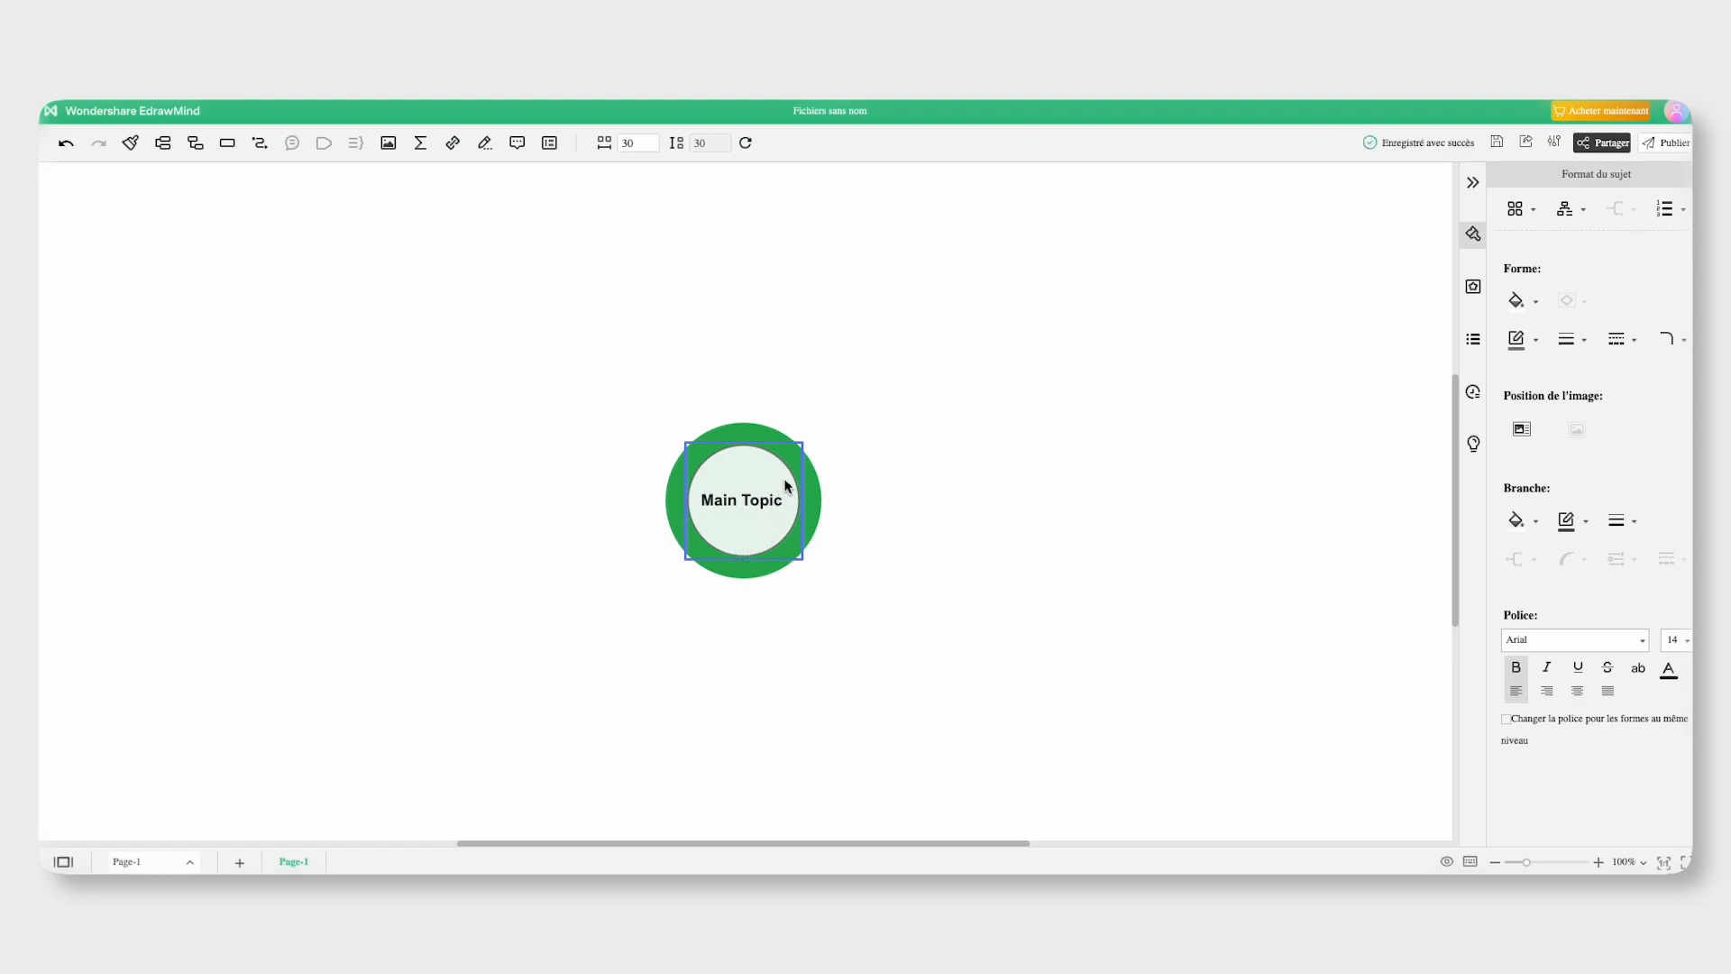
{"action": "left_click_drag", "start_coordinate": [799, 455], "coordinate": [1159, 330]}
{"action": "double_click", "coordinate": [1160, 320]}
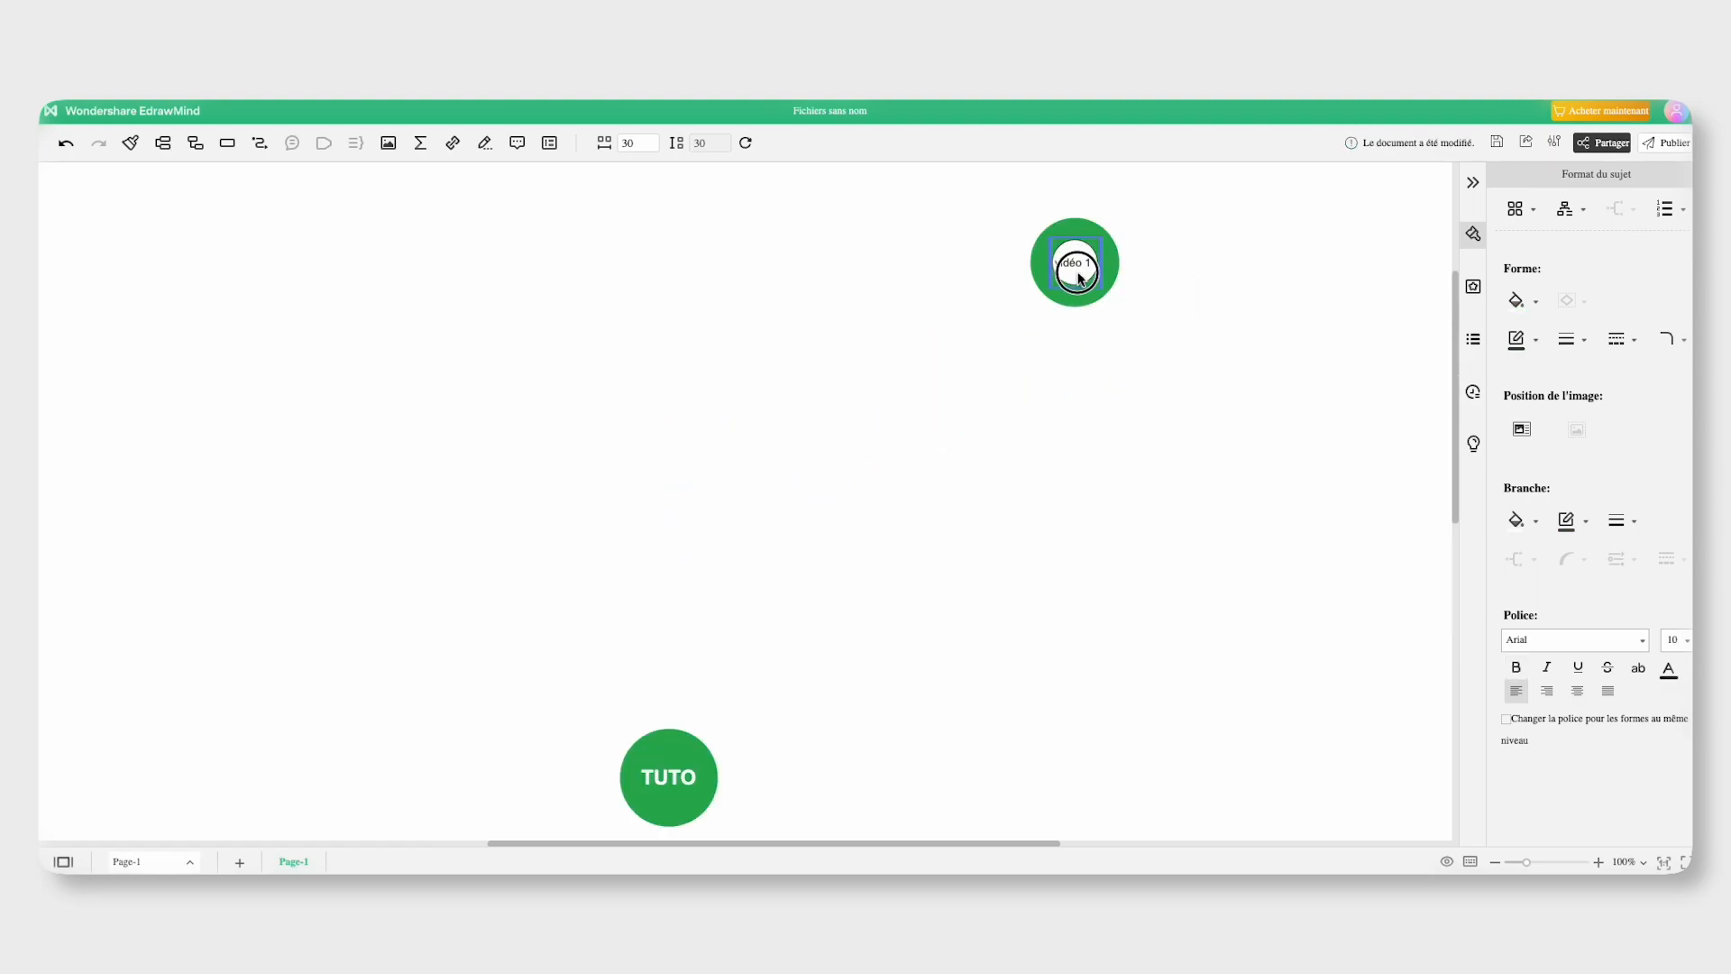
{"action": "left_click_drag", "start_coordinate": [1076, 270], "coordinate": [1185, 388]}
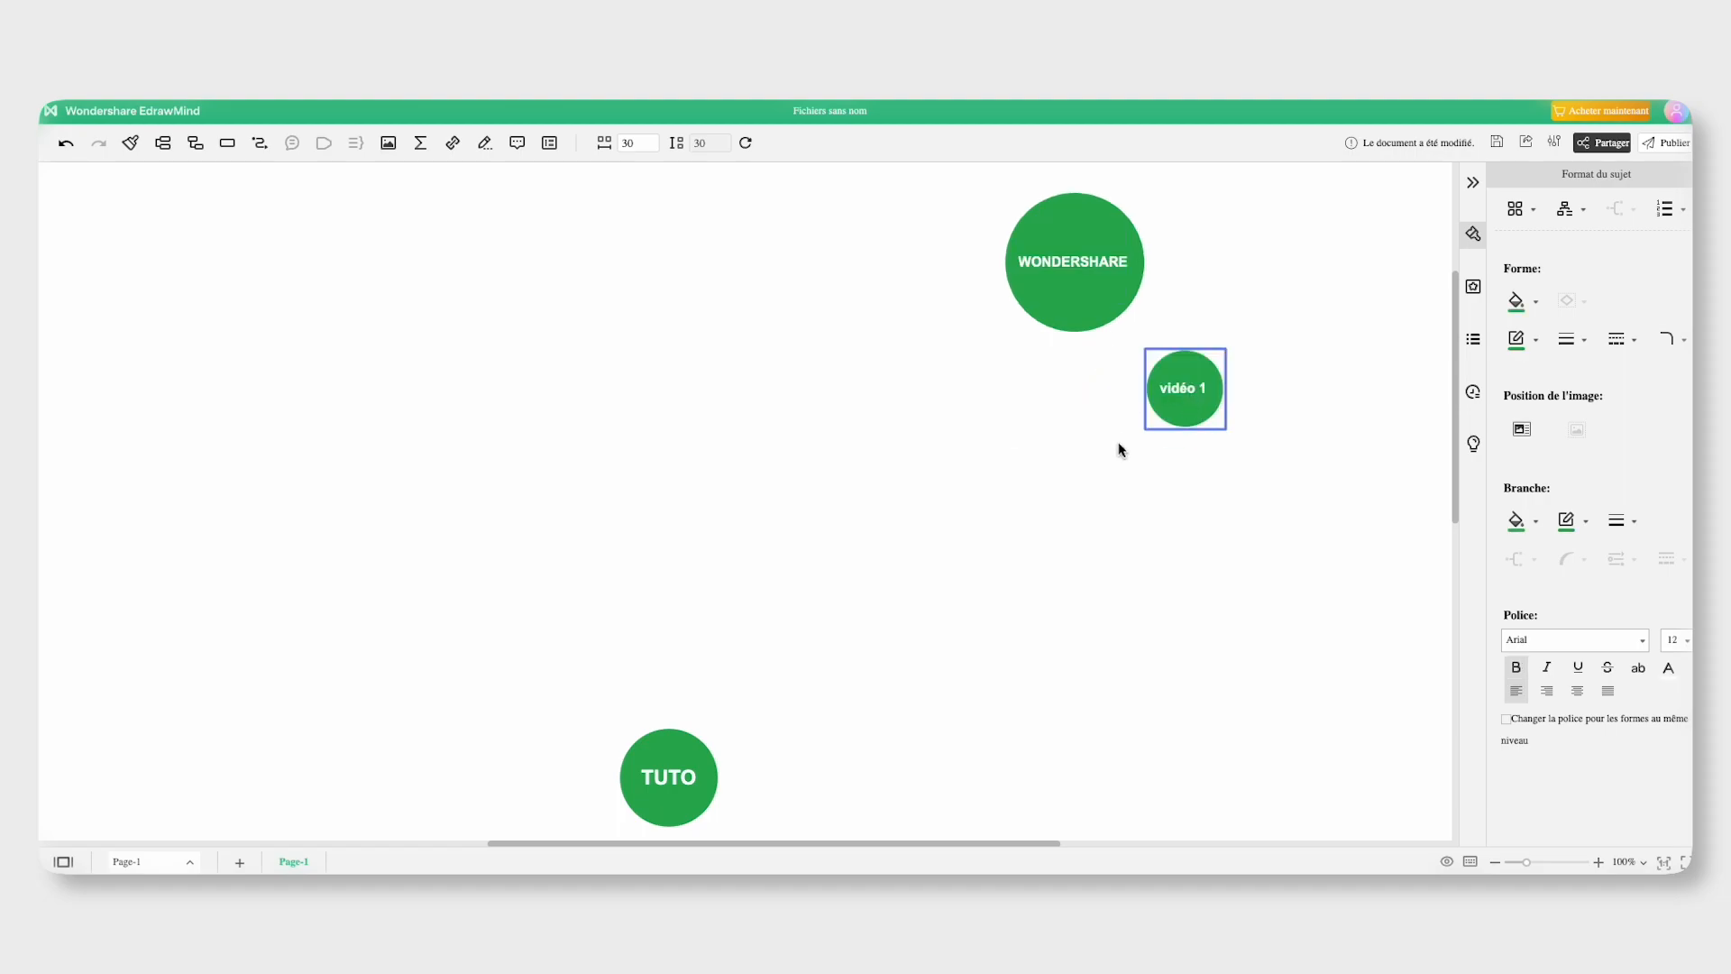
Insert a floating topic named vidéo 2 below and beside the WONDERSHARE circle
{"action": "left_click", "coordinate": [233, 155]}
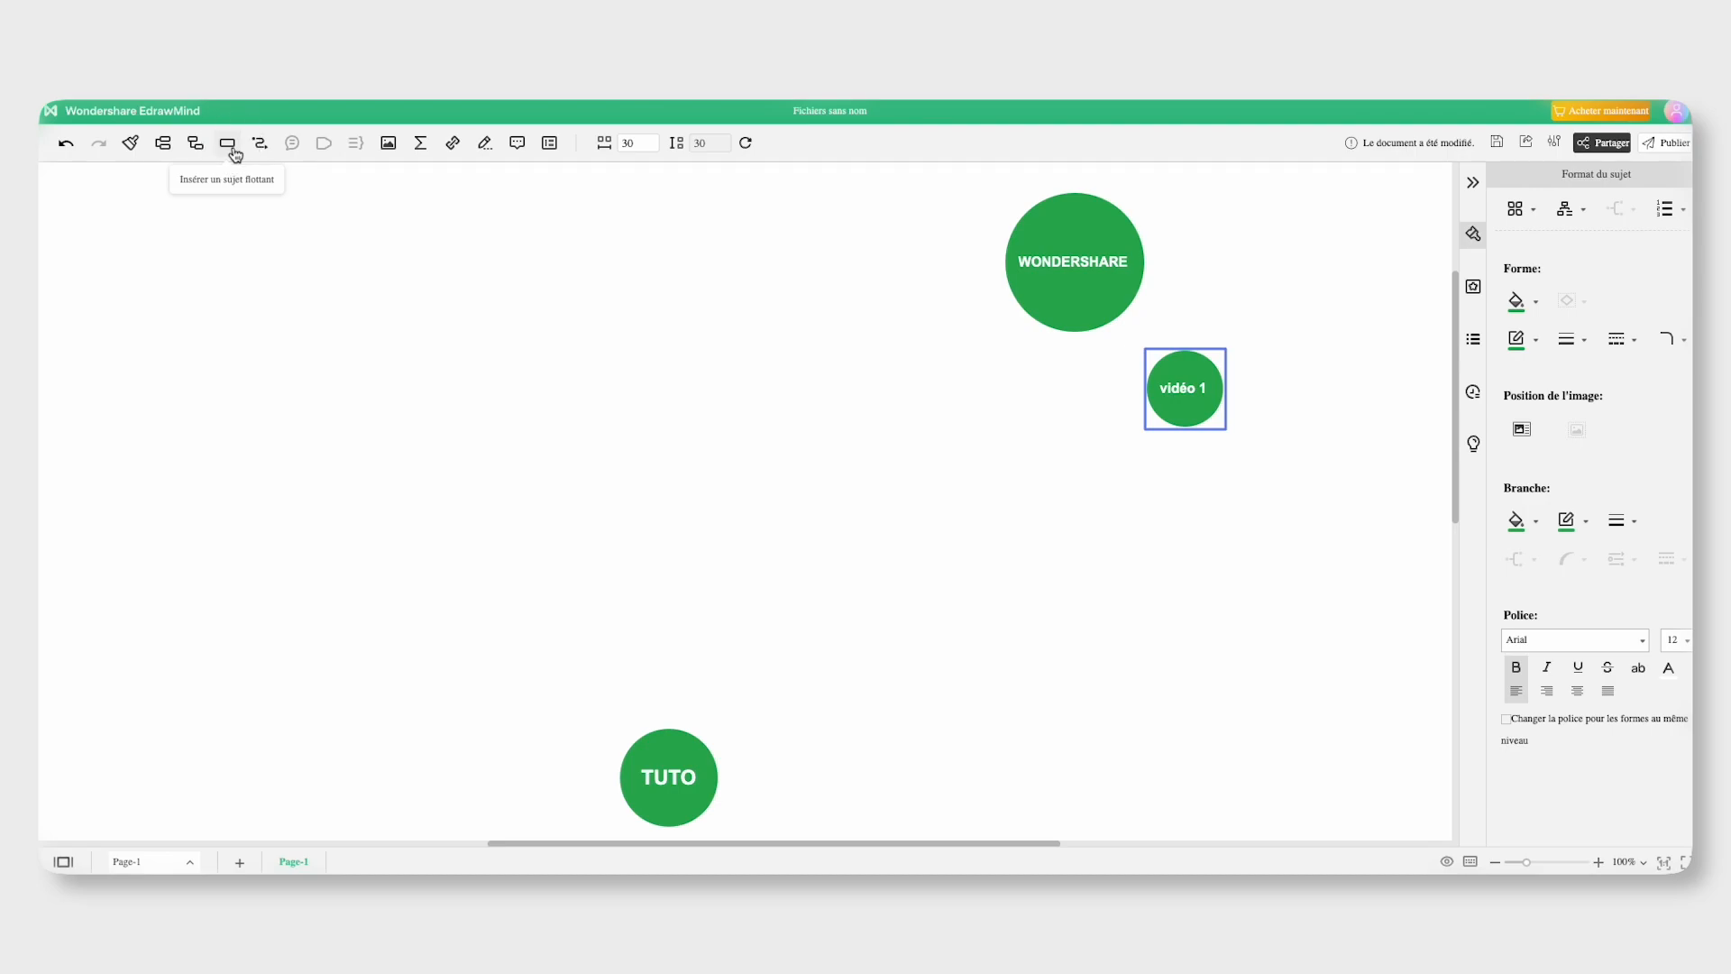
{"action": "left_click", "coordinate": [1017, 385]}
{"action": "left_click_drag", "start_coordinate": [1037, 390], "coordinate": [917, 396]}
{"action": "type", "text": "vidéo 2"}
{"action": "key", "text": "Return"}
Add a subtopic to vidéo 2 and name it filmora
{"action": "left_click", "coordinate": [943, 392]}
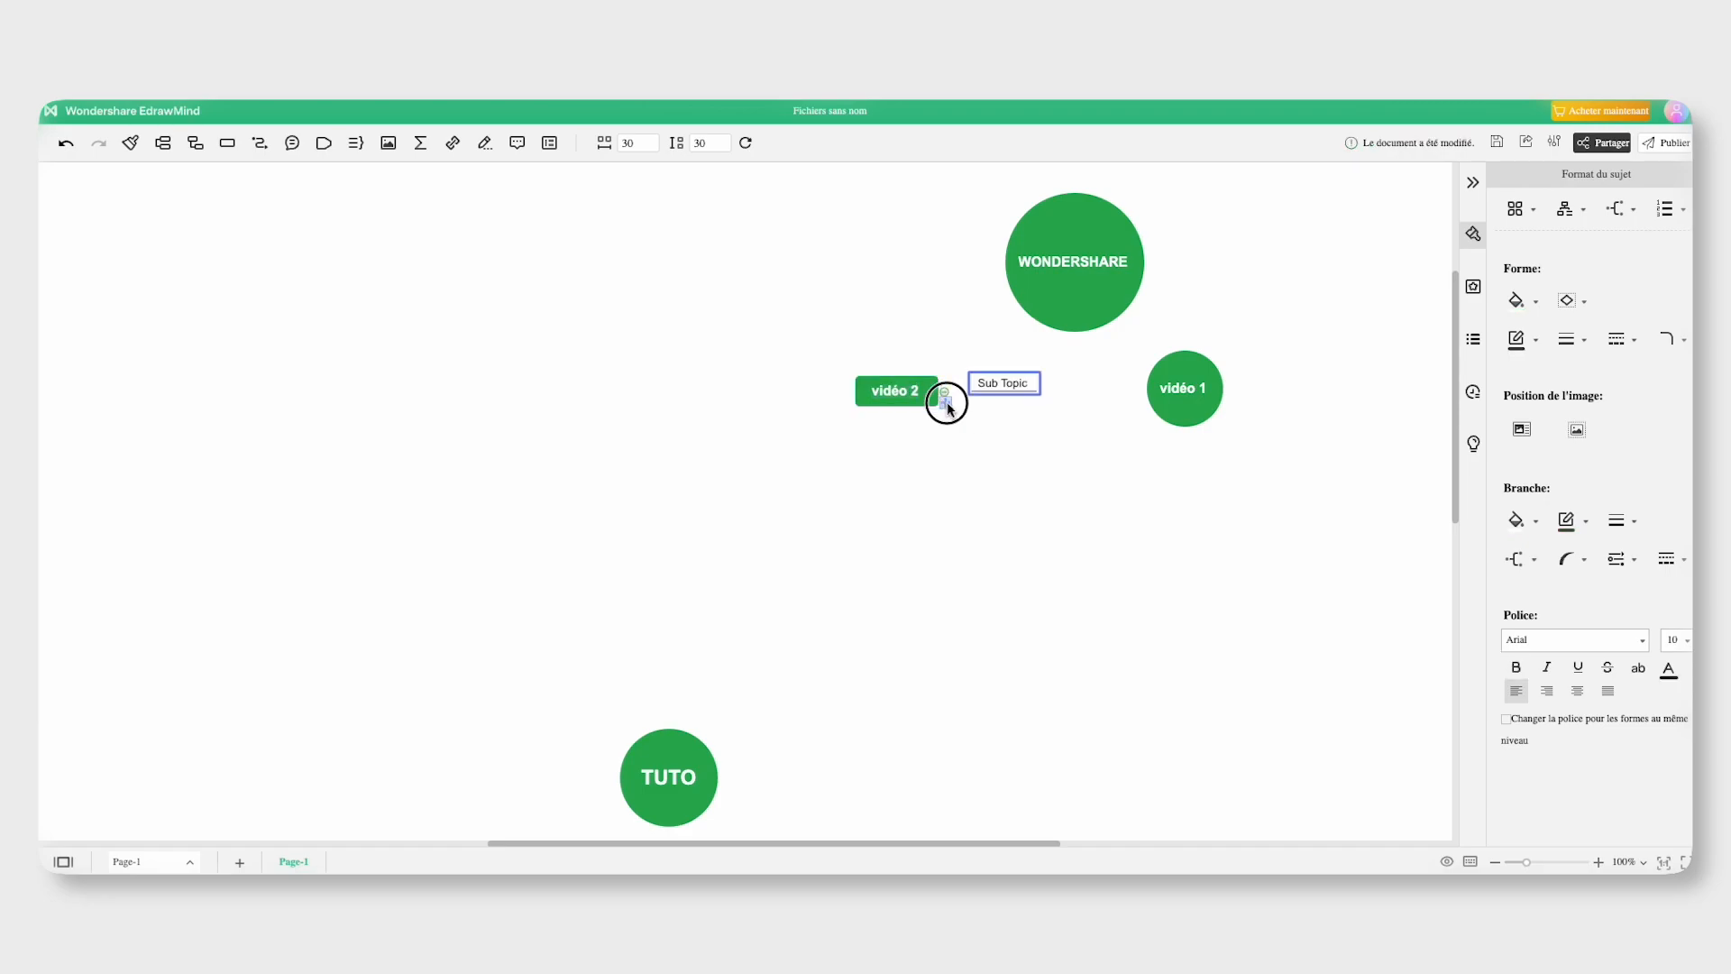
{"action": "double_click", "coordinate": [1024, 387]}
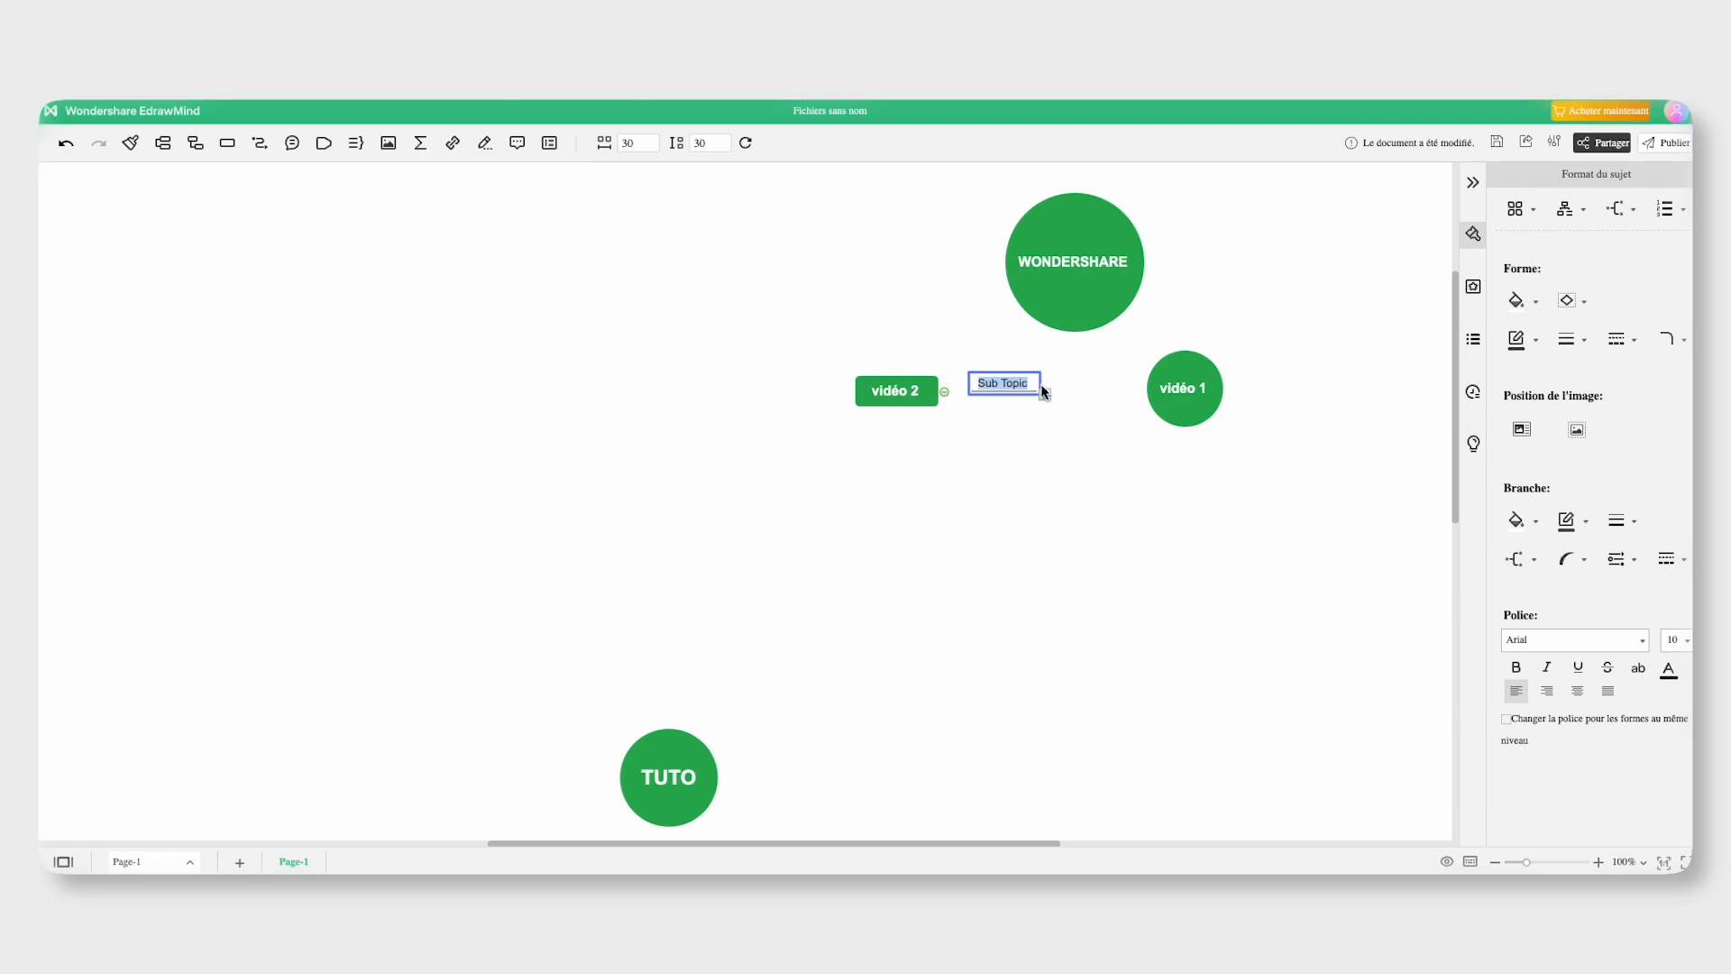
{"action": "key", "text": "BackSpace"}
{"action": "type", "text": "filmora"}
{"action": "left_click", "coordinate": [1020, 426]}
{"action": "left_click", "coordinate": [1004, 394]}
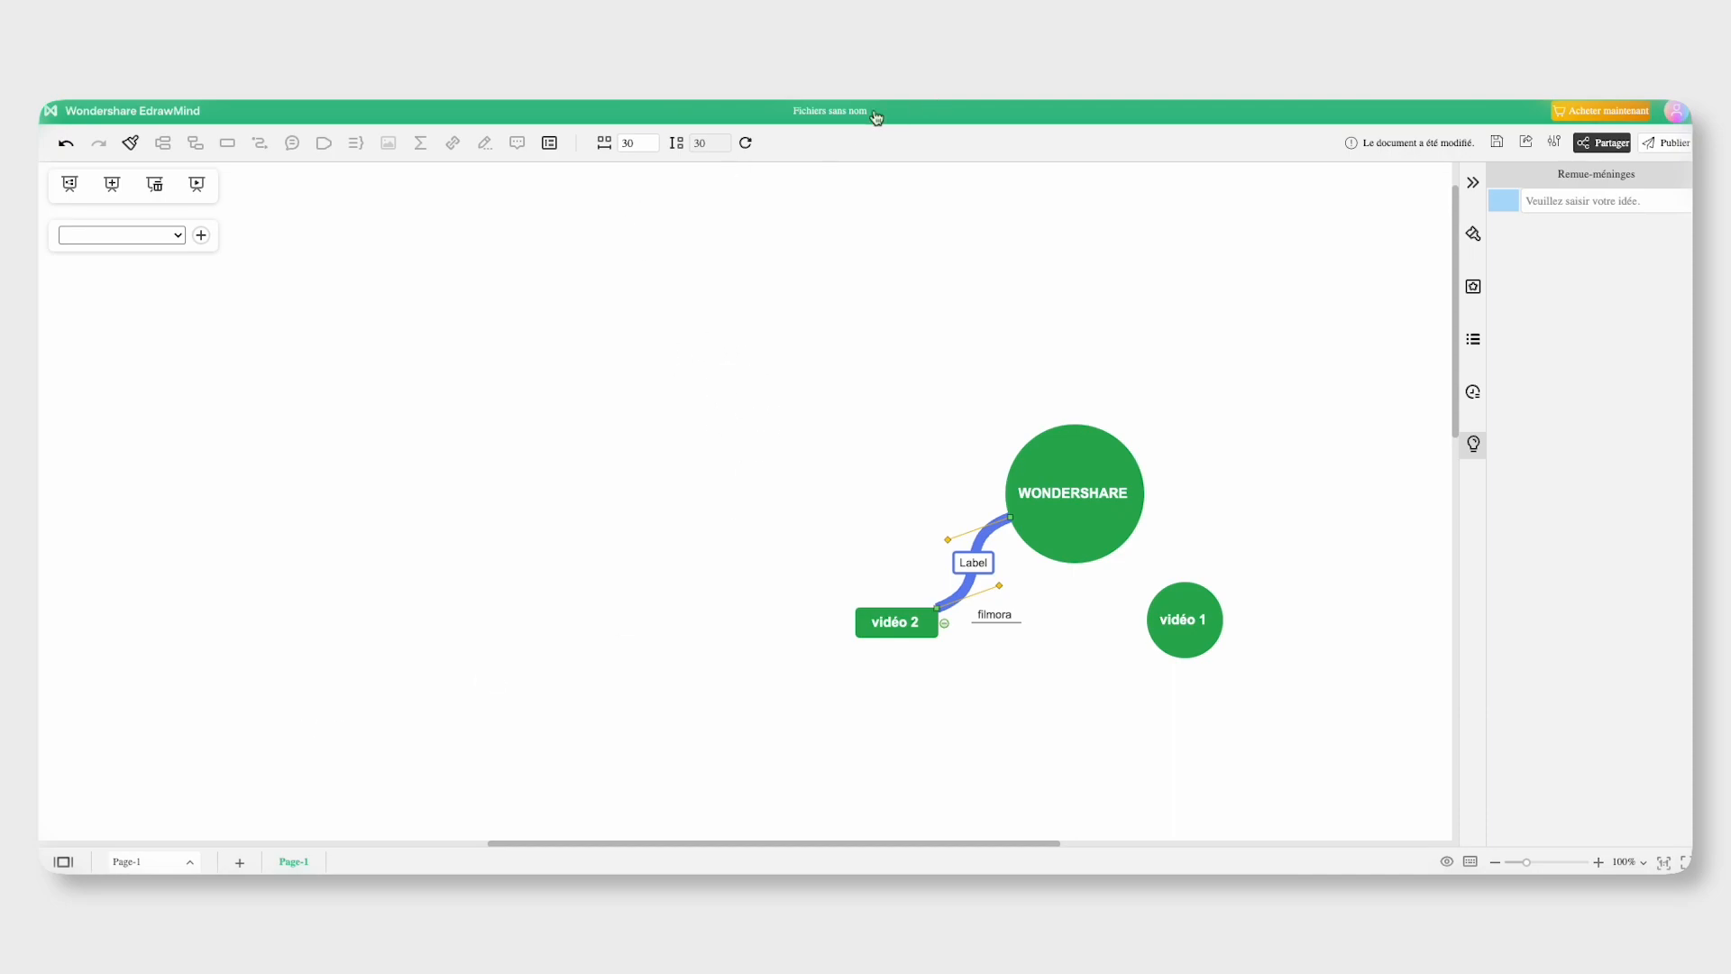
Rename the file as tuto youtube and publish the map with the tag youtube
{"action": "left_click", "coordinate": [839, 115]}
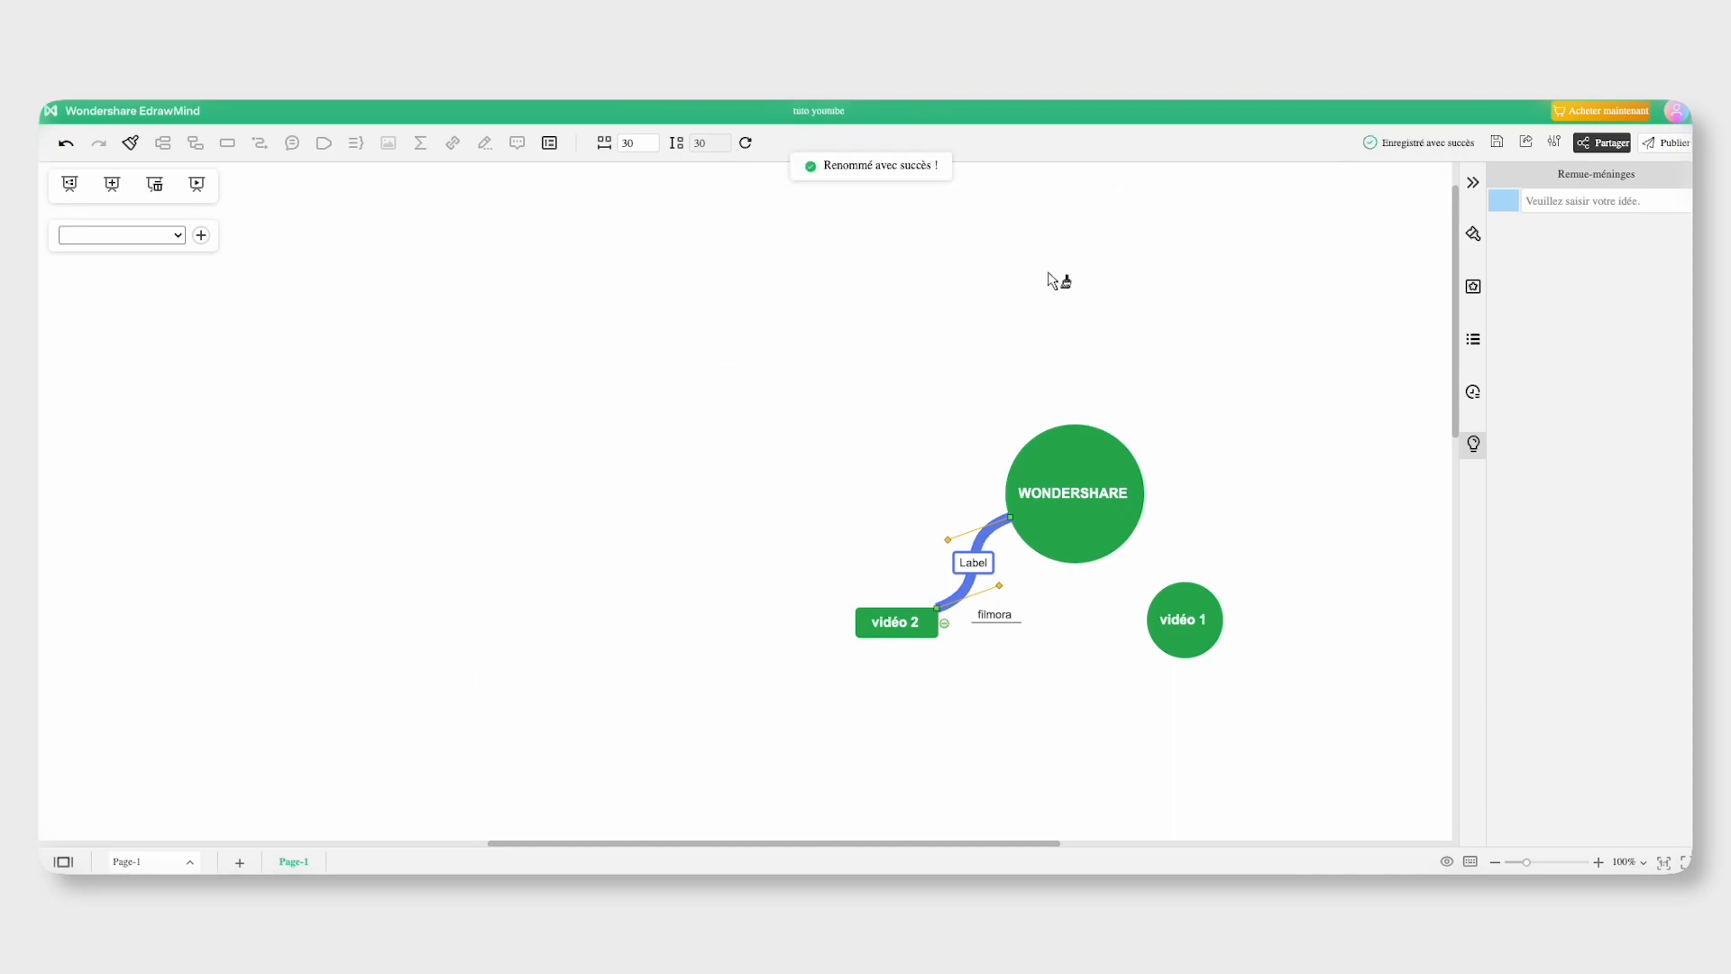
{"action": "left_click", "coordinate": [1652, 144]}
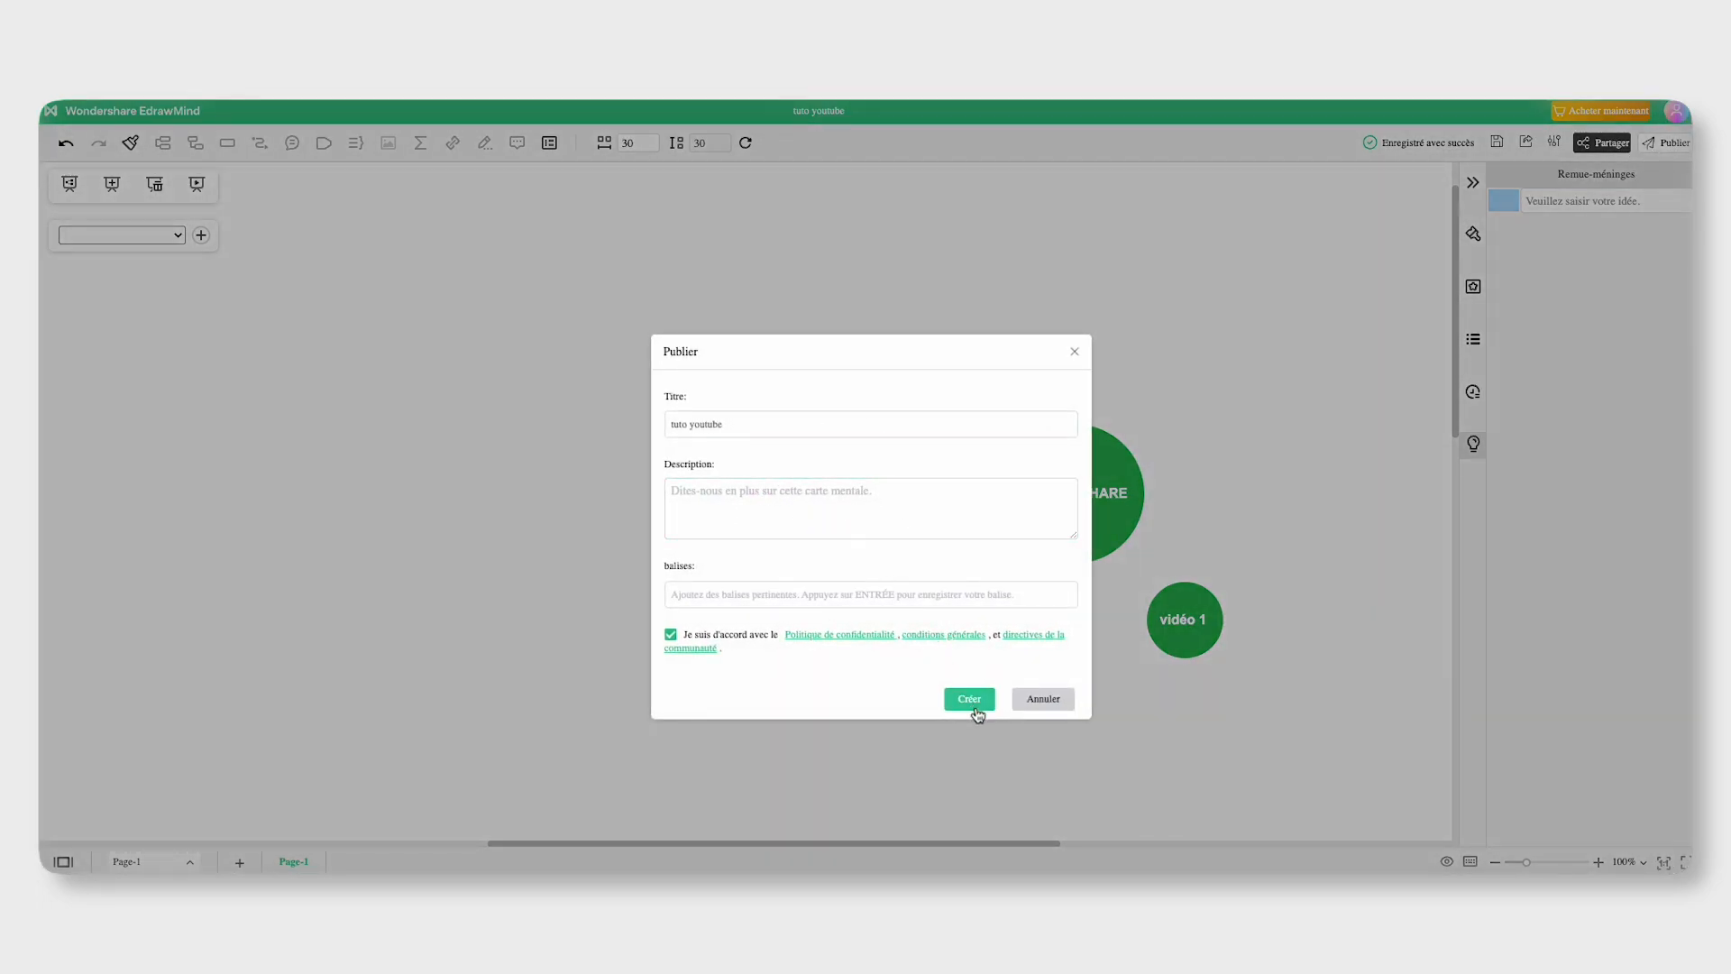
{"action": "left_click", "coordinate": [969, 701]}
{"action": "left_click", "coordinate": [747, 596]}
{"action": "type", "text": "youtube"}
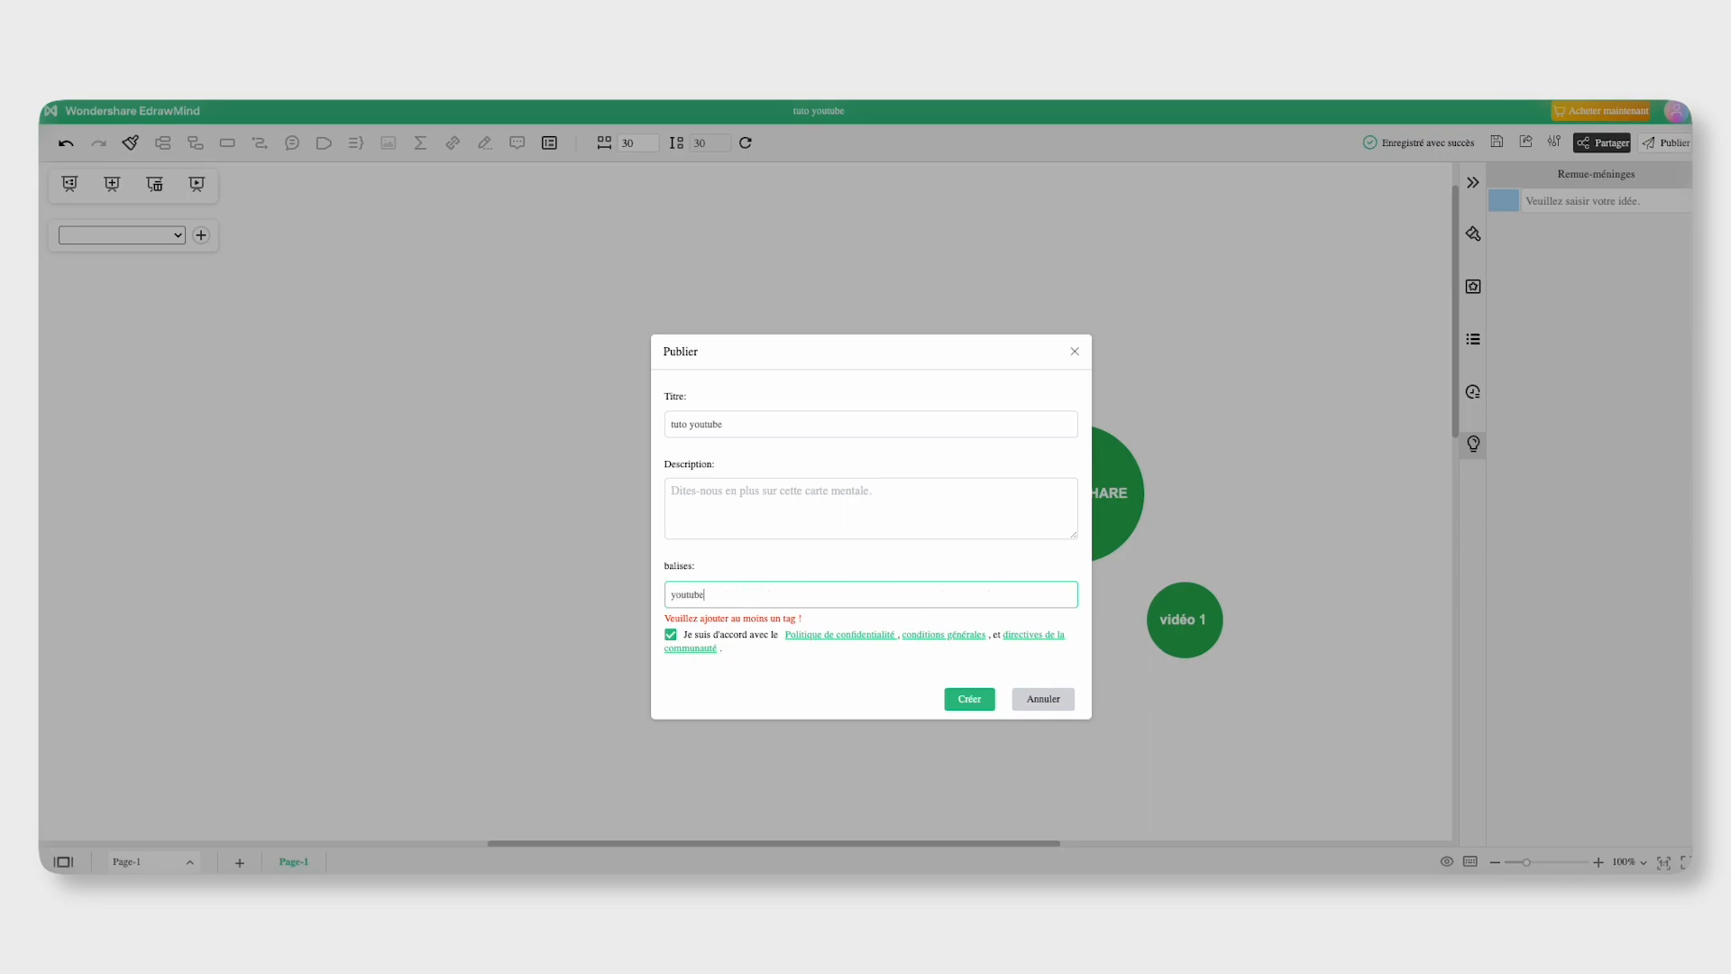
{"action": "left_click", "coordinate": [967, 703]}
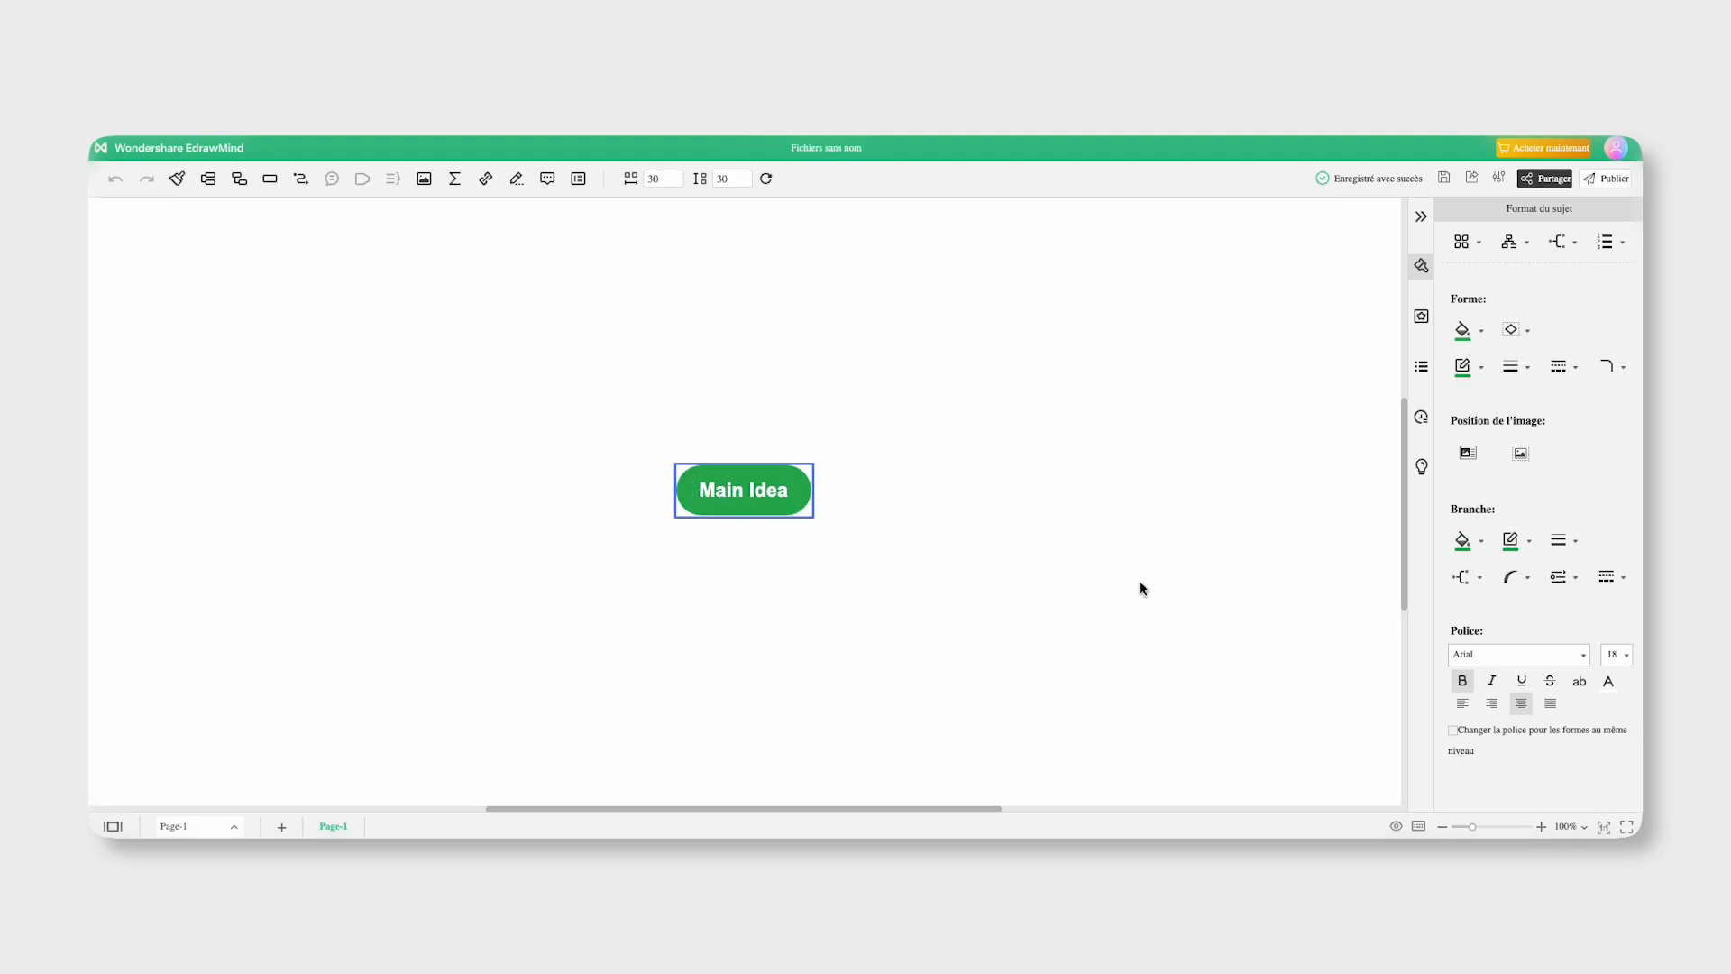
Set the Main Idea's branch fill to light blue and its branch outline to a darker blue
{"action": "left_click", "coordinate": [1464, 540]}
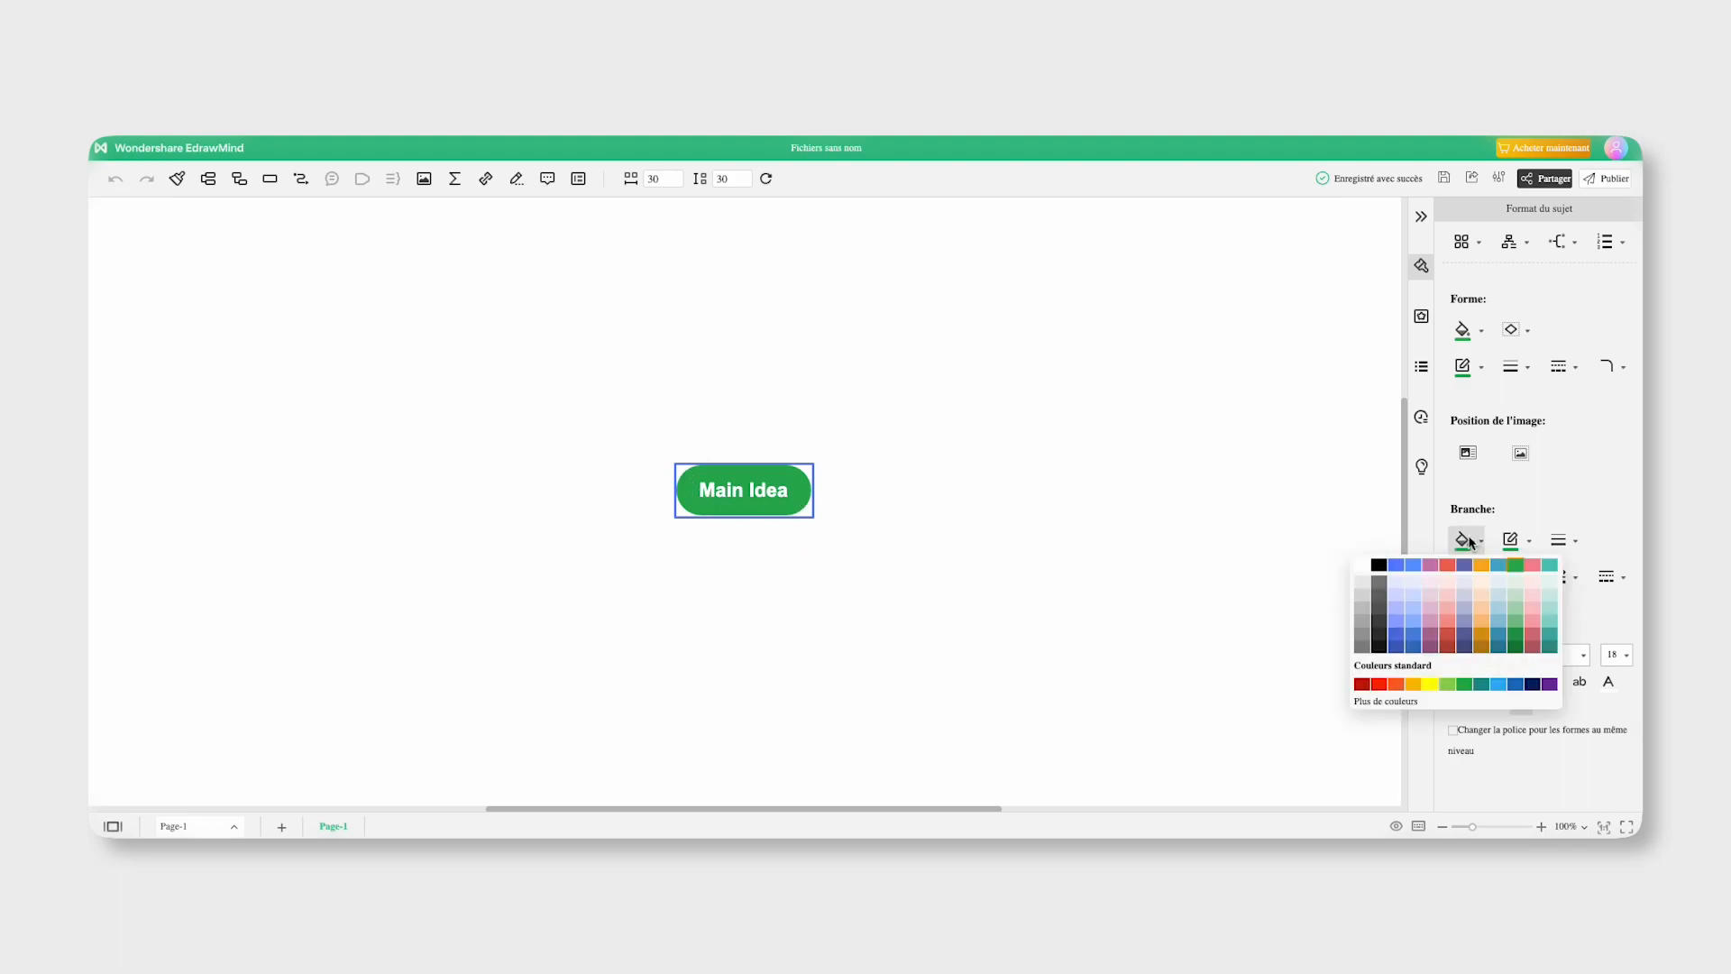
{"action": "left_click", "coordinate": [1414, 611]}
{"action": "left_click", "coordinate": [1513, 542]}
{"action": "left_click", "coordinate": [1470, 634]}
{"action": "left_click", "coordinate": [706, 524]}
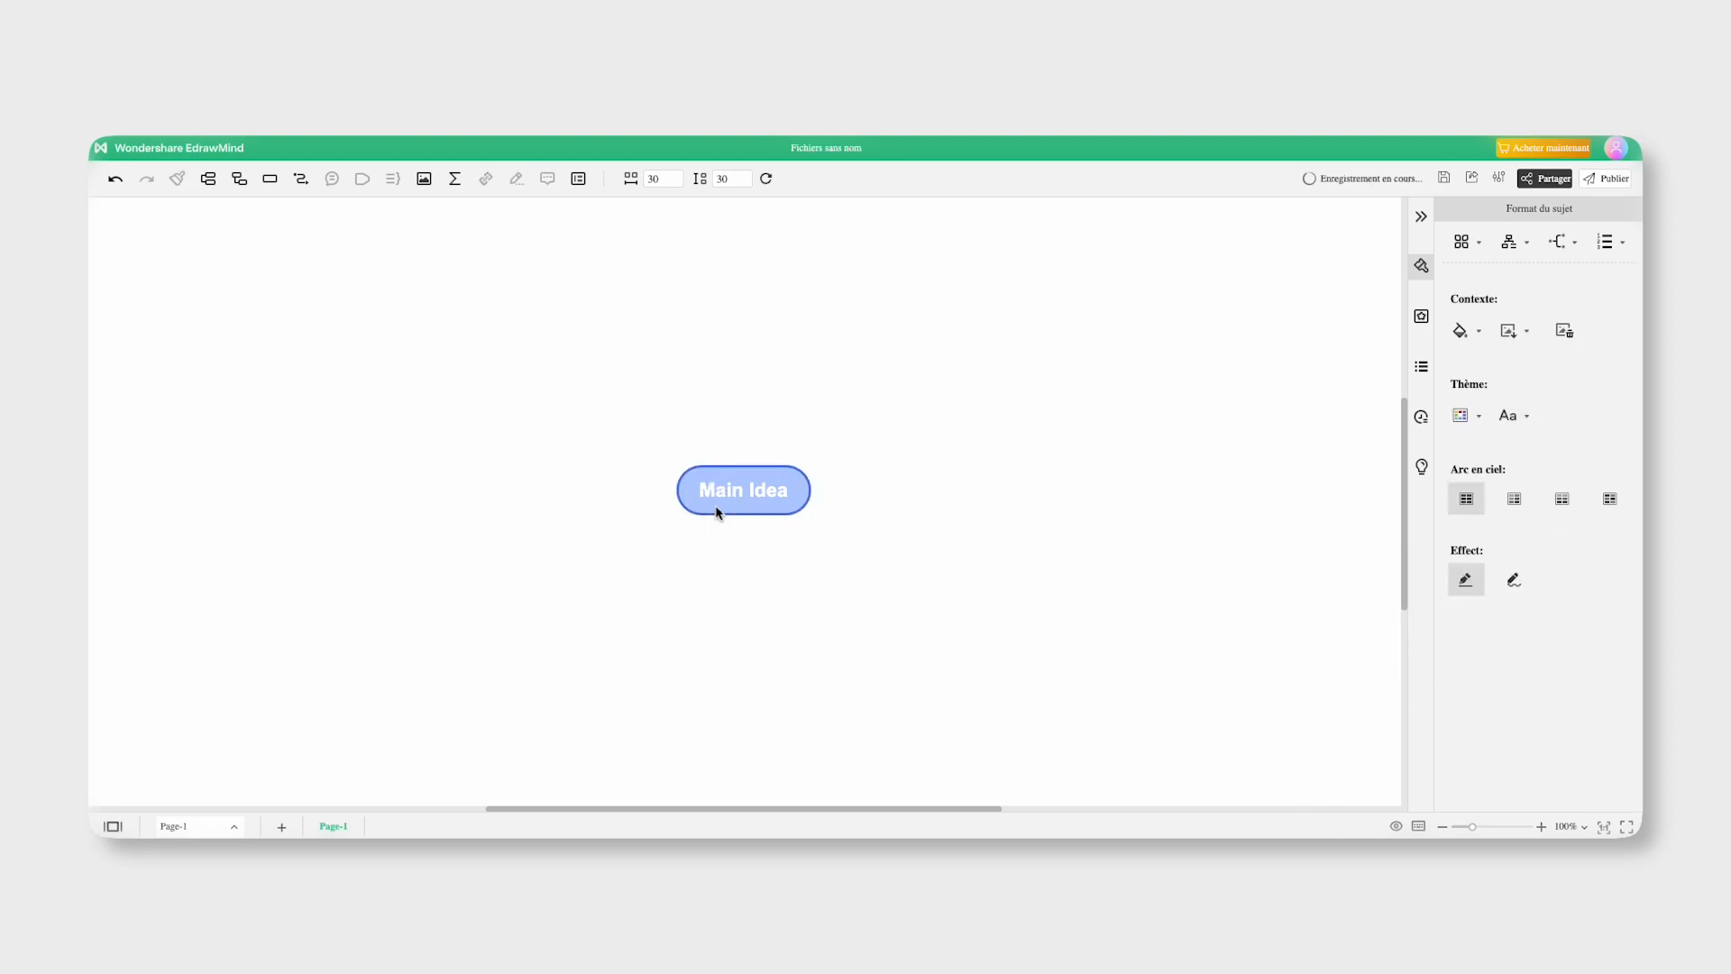
Rename the Main Idea as TUTORIEL
{"action": "left_click", "coordinate": [717, 511]}
{"action": "double_click", "coordinate": [740, 495]}
{"action": "type", "text": "TUTORIEL"}
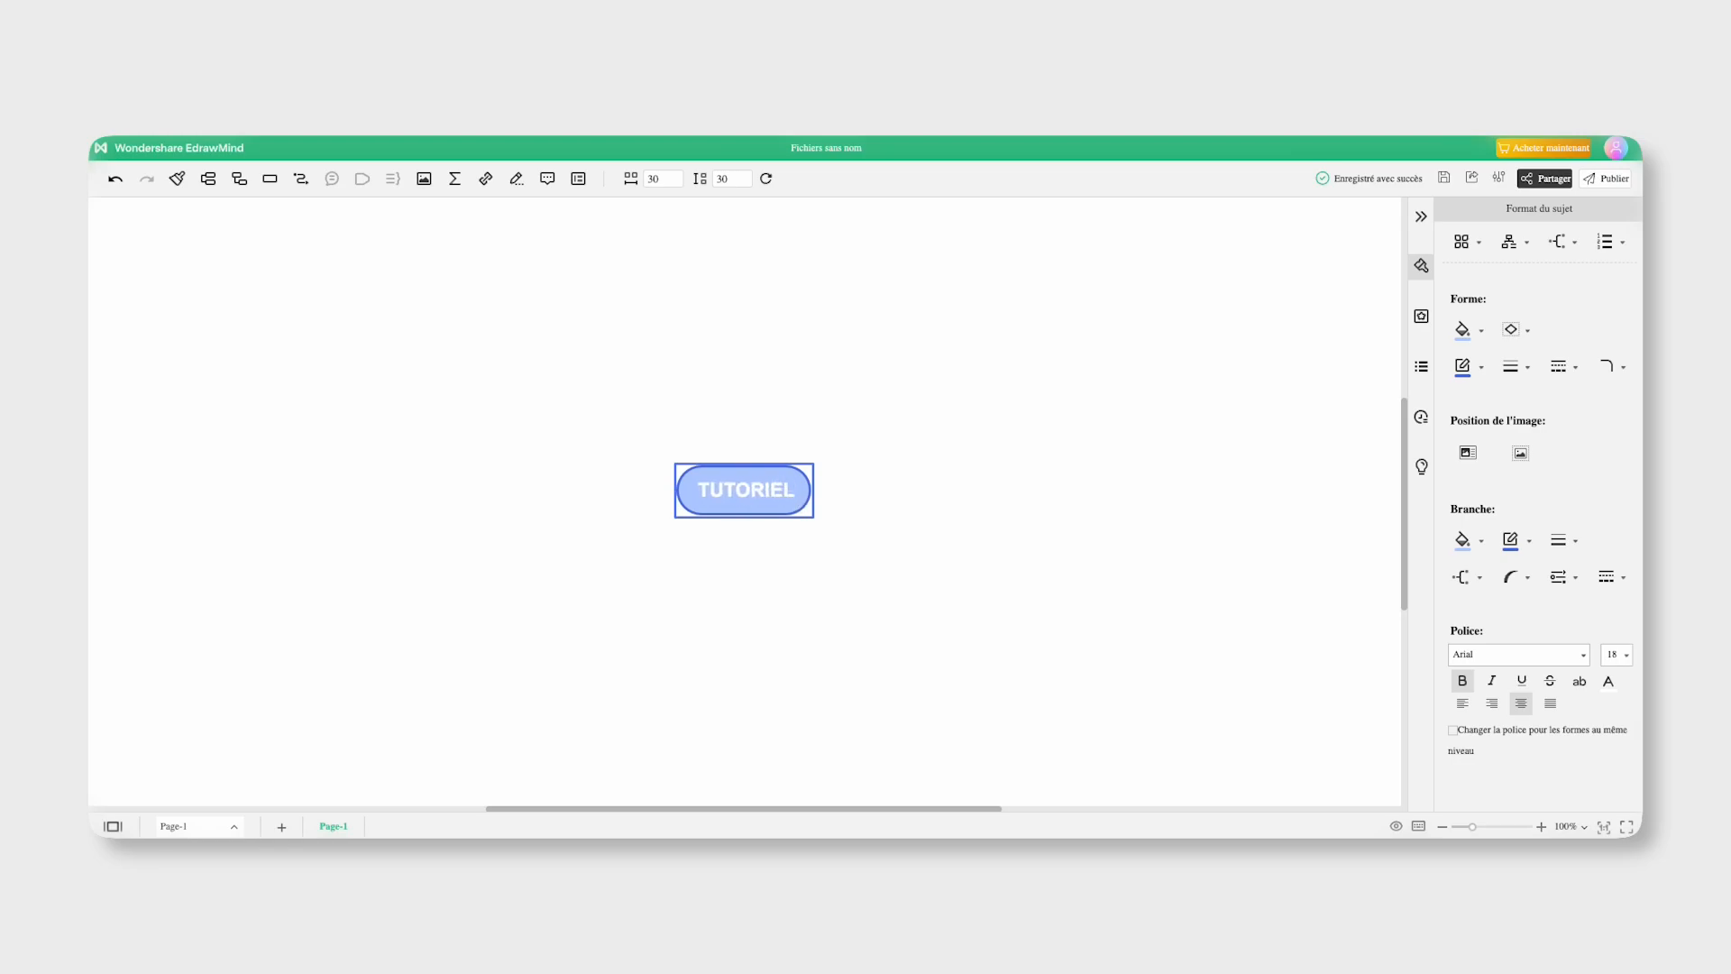
{"action": "left_click", "coordinate": [756, 386]}
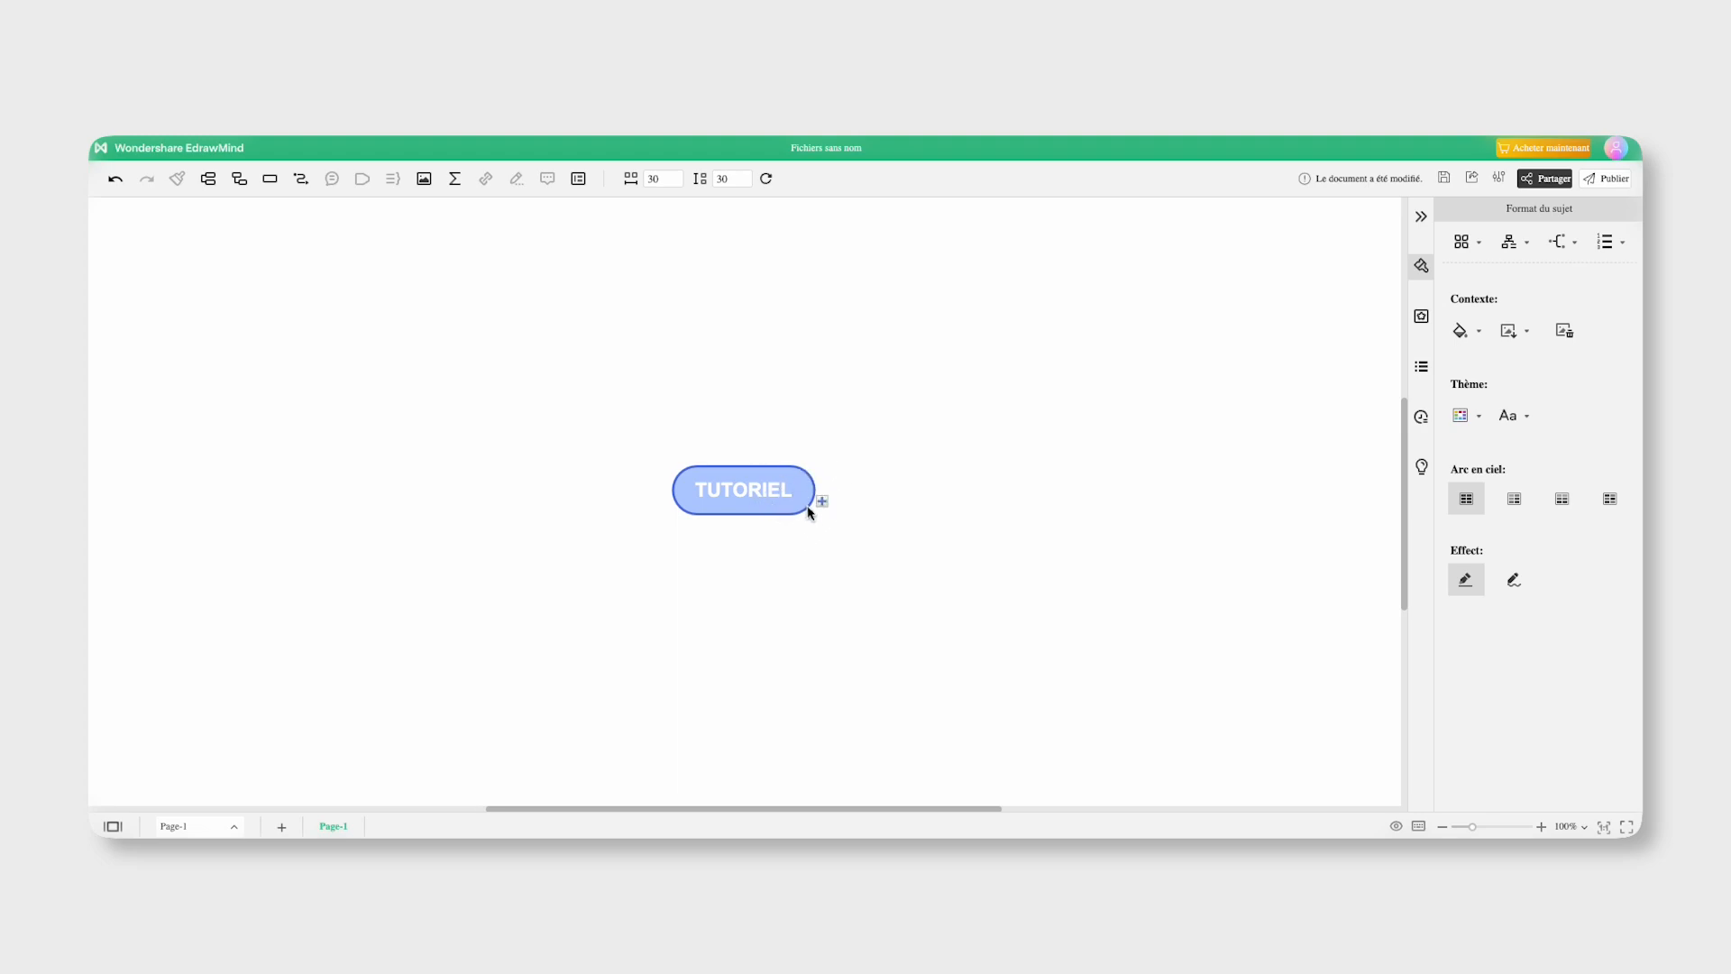
Add a main topic to TUTORIEL and name it VIDEO
{"action": "left_click", "coordinate": [822, 501]}
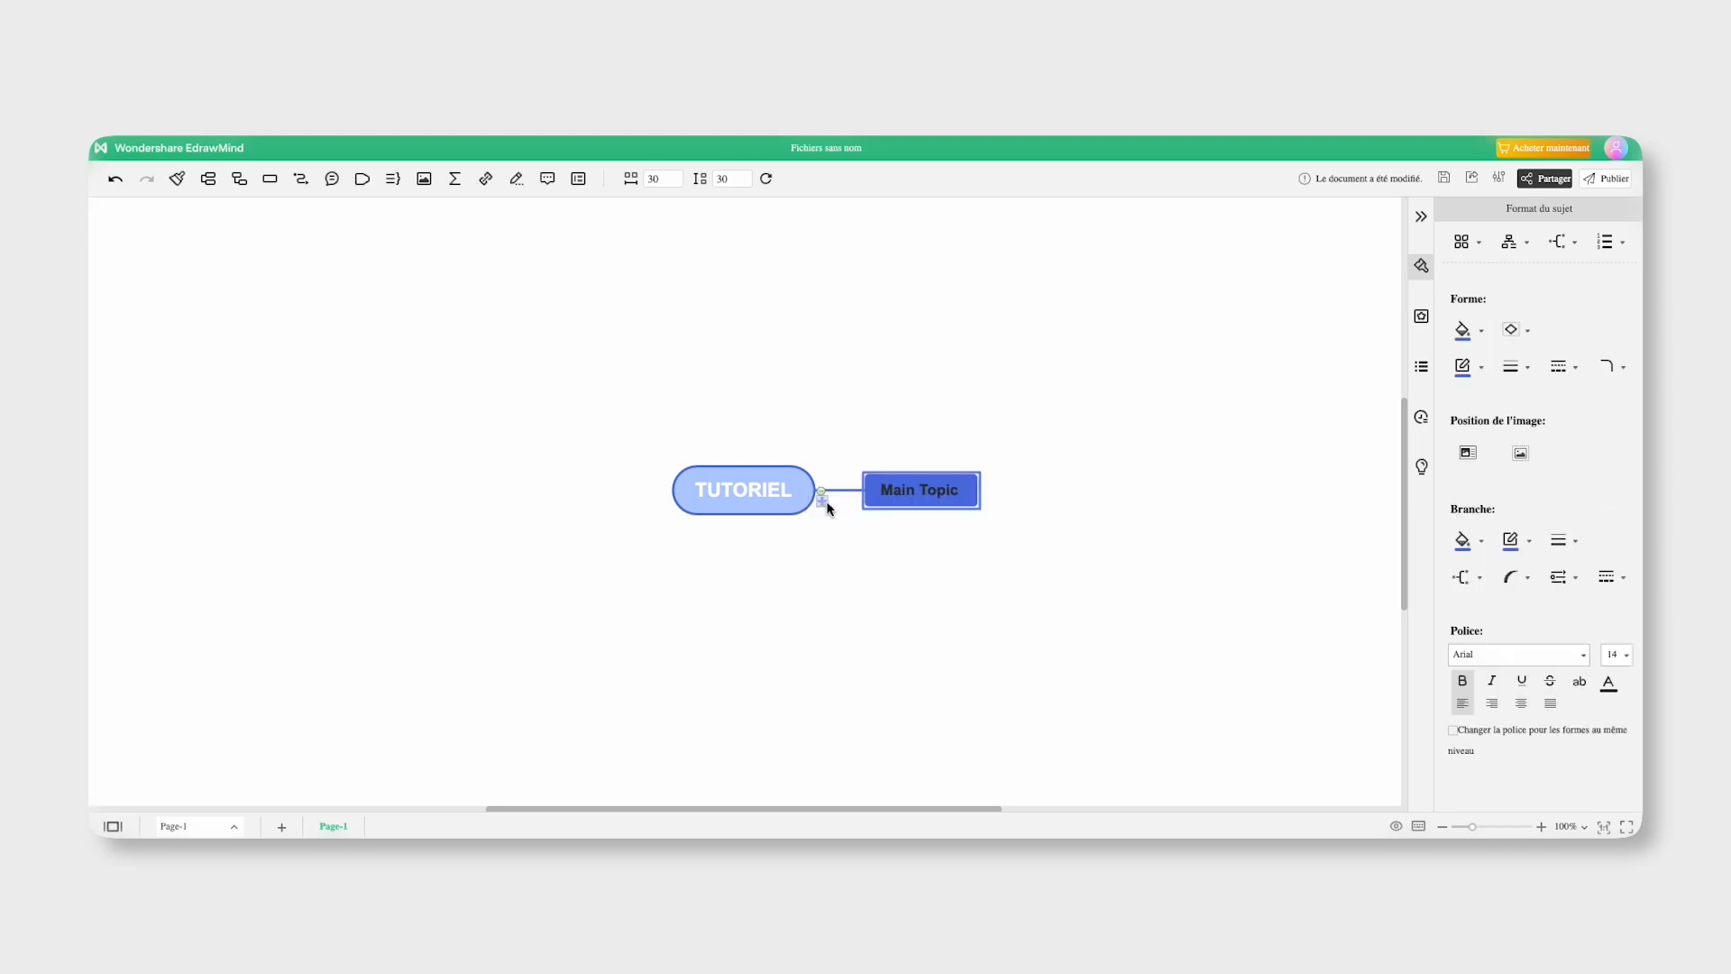
{"action": "double_click", "coordinate": [939, 499]}
{"action": "type", "text": "V"}
Fill the VIDEO topic's shape with a very pale blue
{"action": "left_click", "coordinate": [1465, 331]}
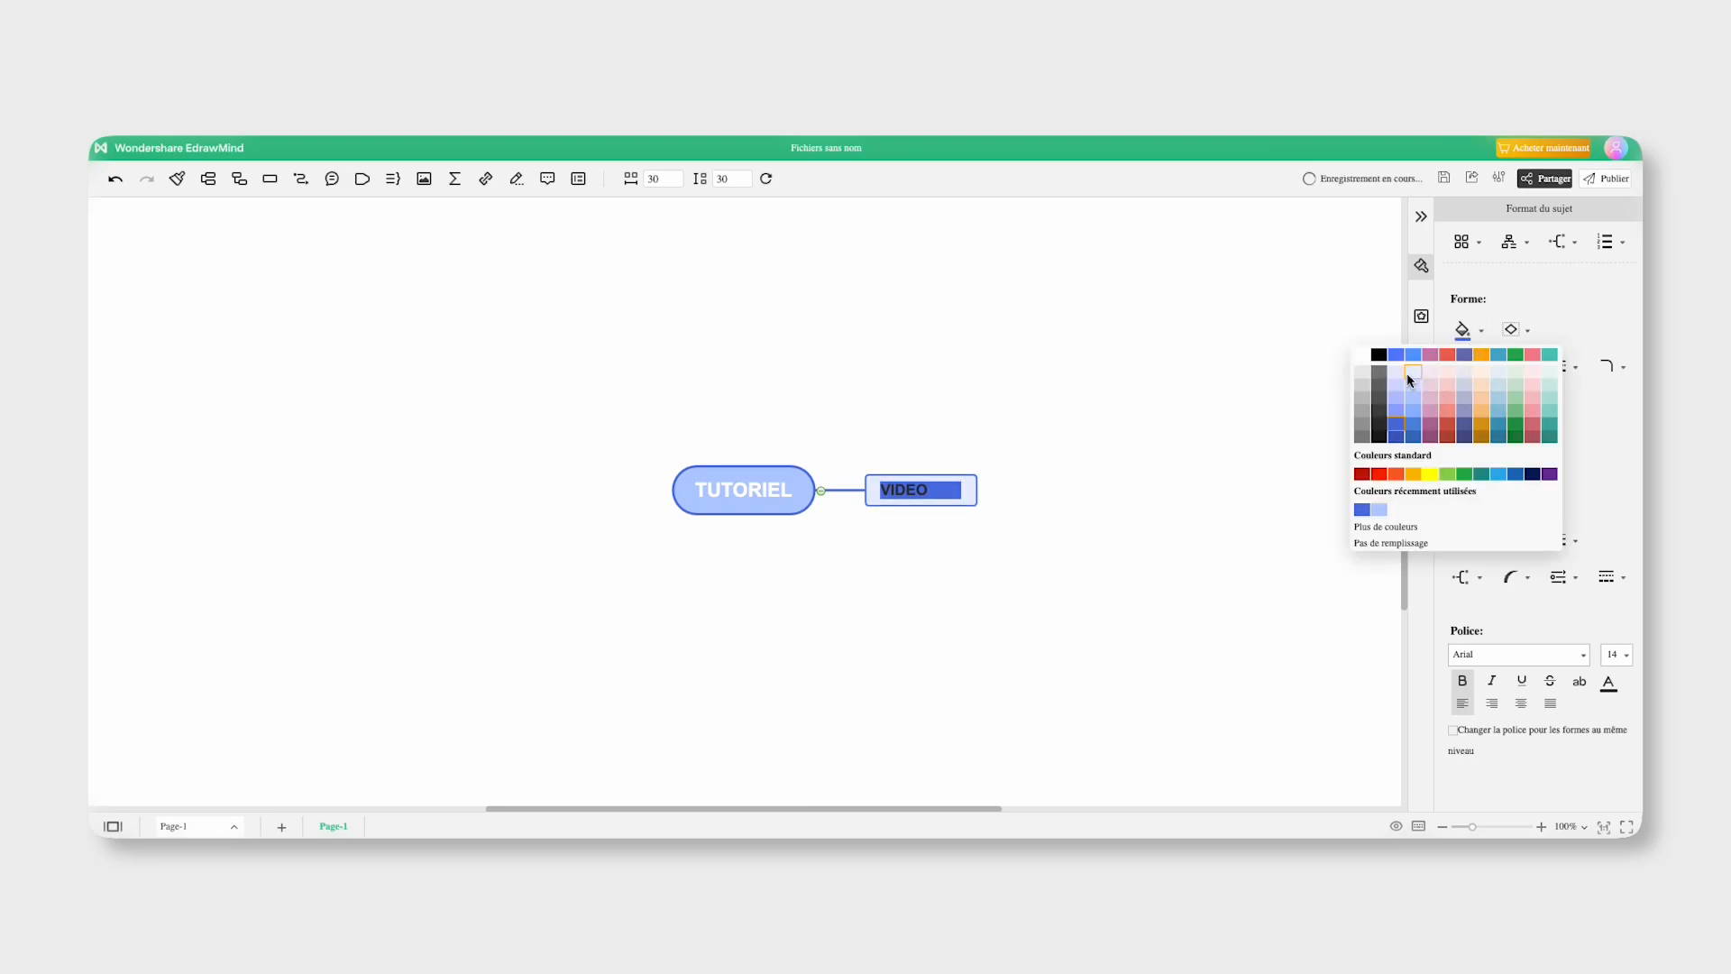
{"action": "left_click", "coordinate": [1411, 380]}
{"action": "left_click", "coordinate": [1033, 584]}
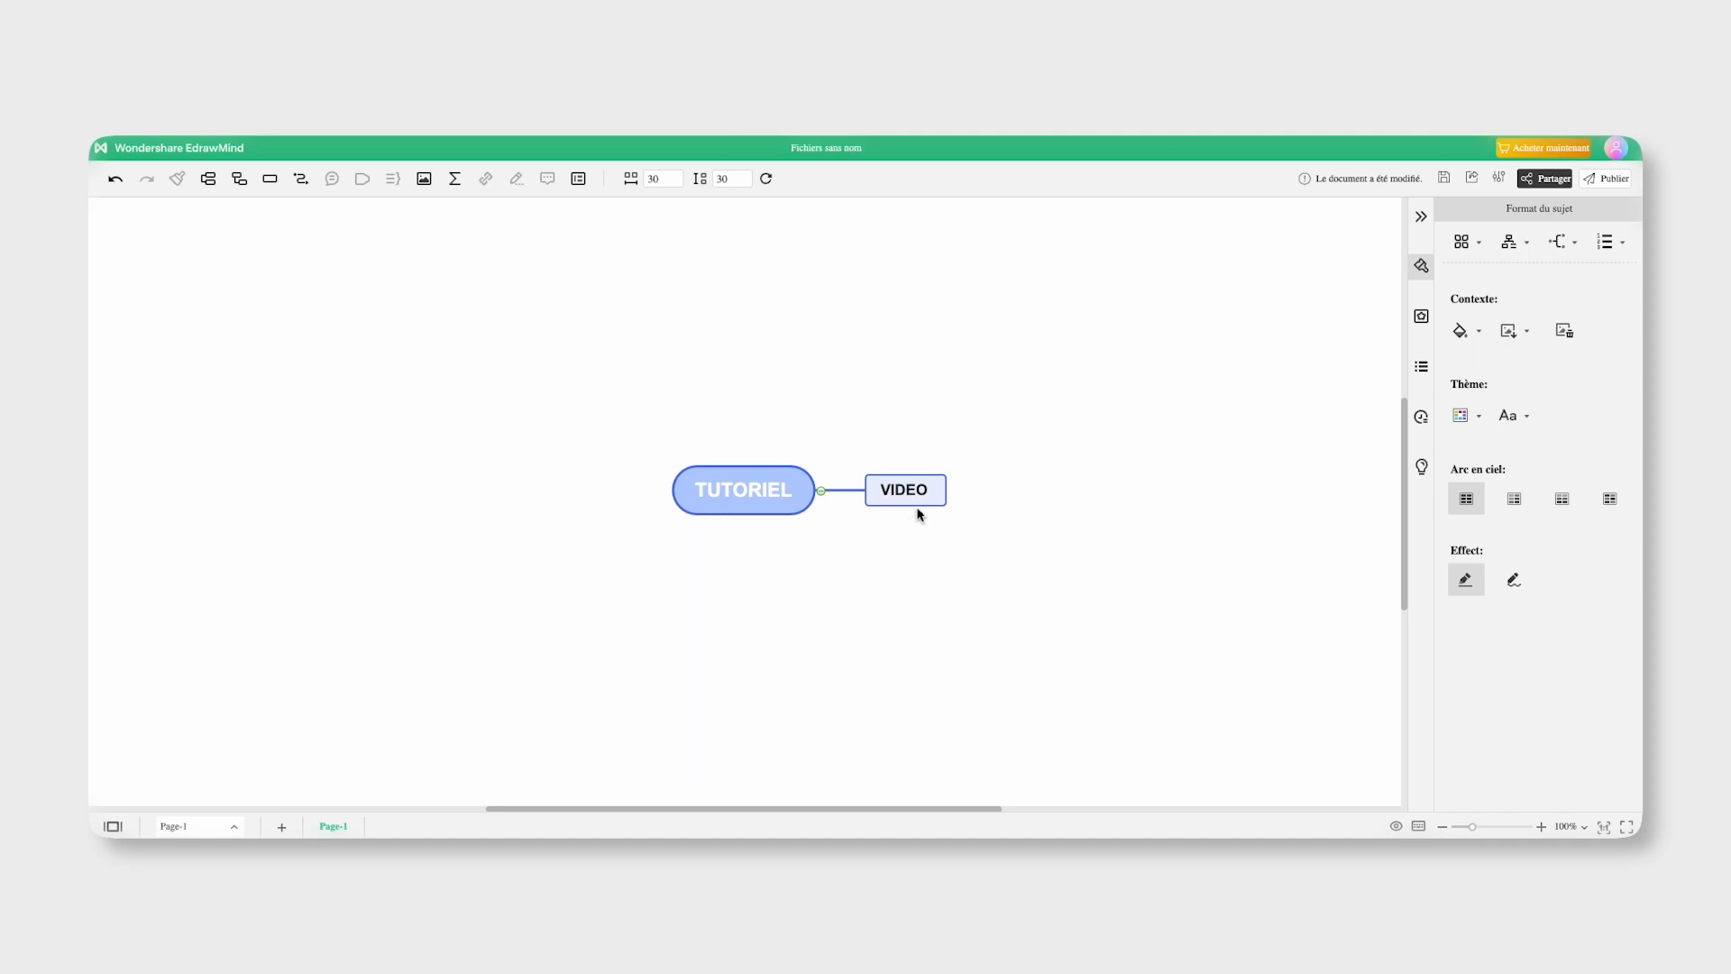
Set the branch fill of the VIDEO topic to white
{"action": "double_click", "coordinate": [920, 498]}
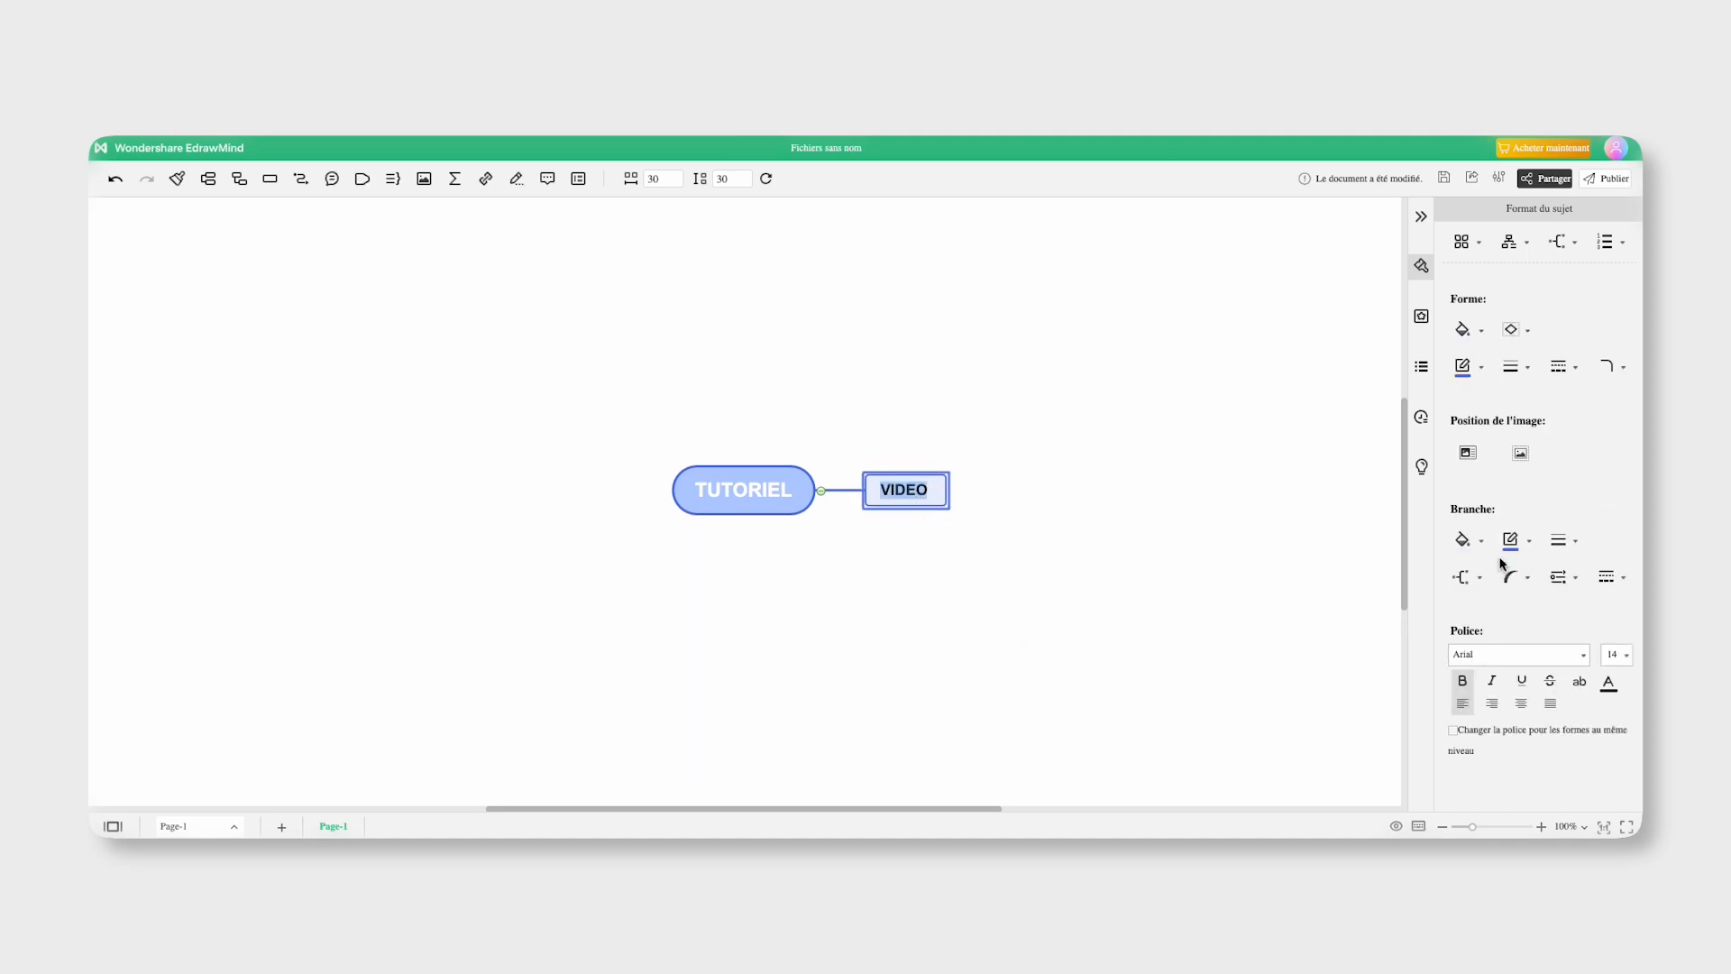
{"action": "left_click", "coordinate": [1462, 539]}
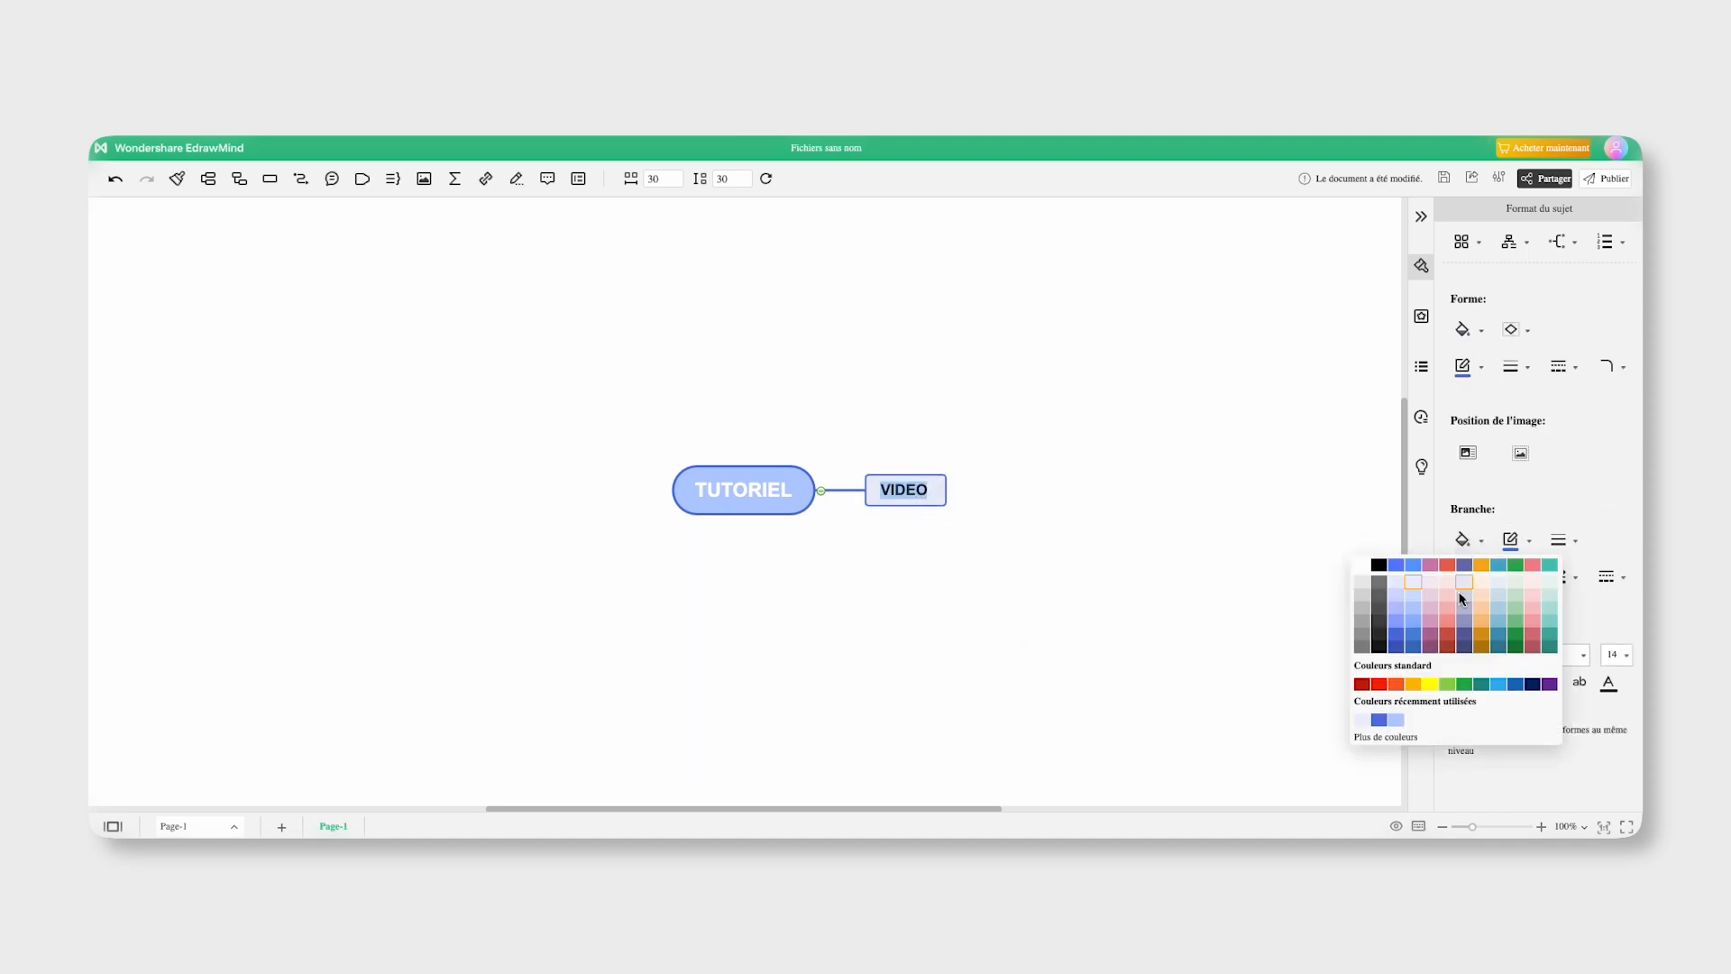
{"action": "left_click", "coordinate": [1363, 566]}
{"action": "left_click", "coordinate": [1132, 651]}
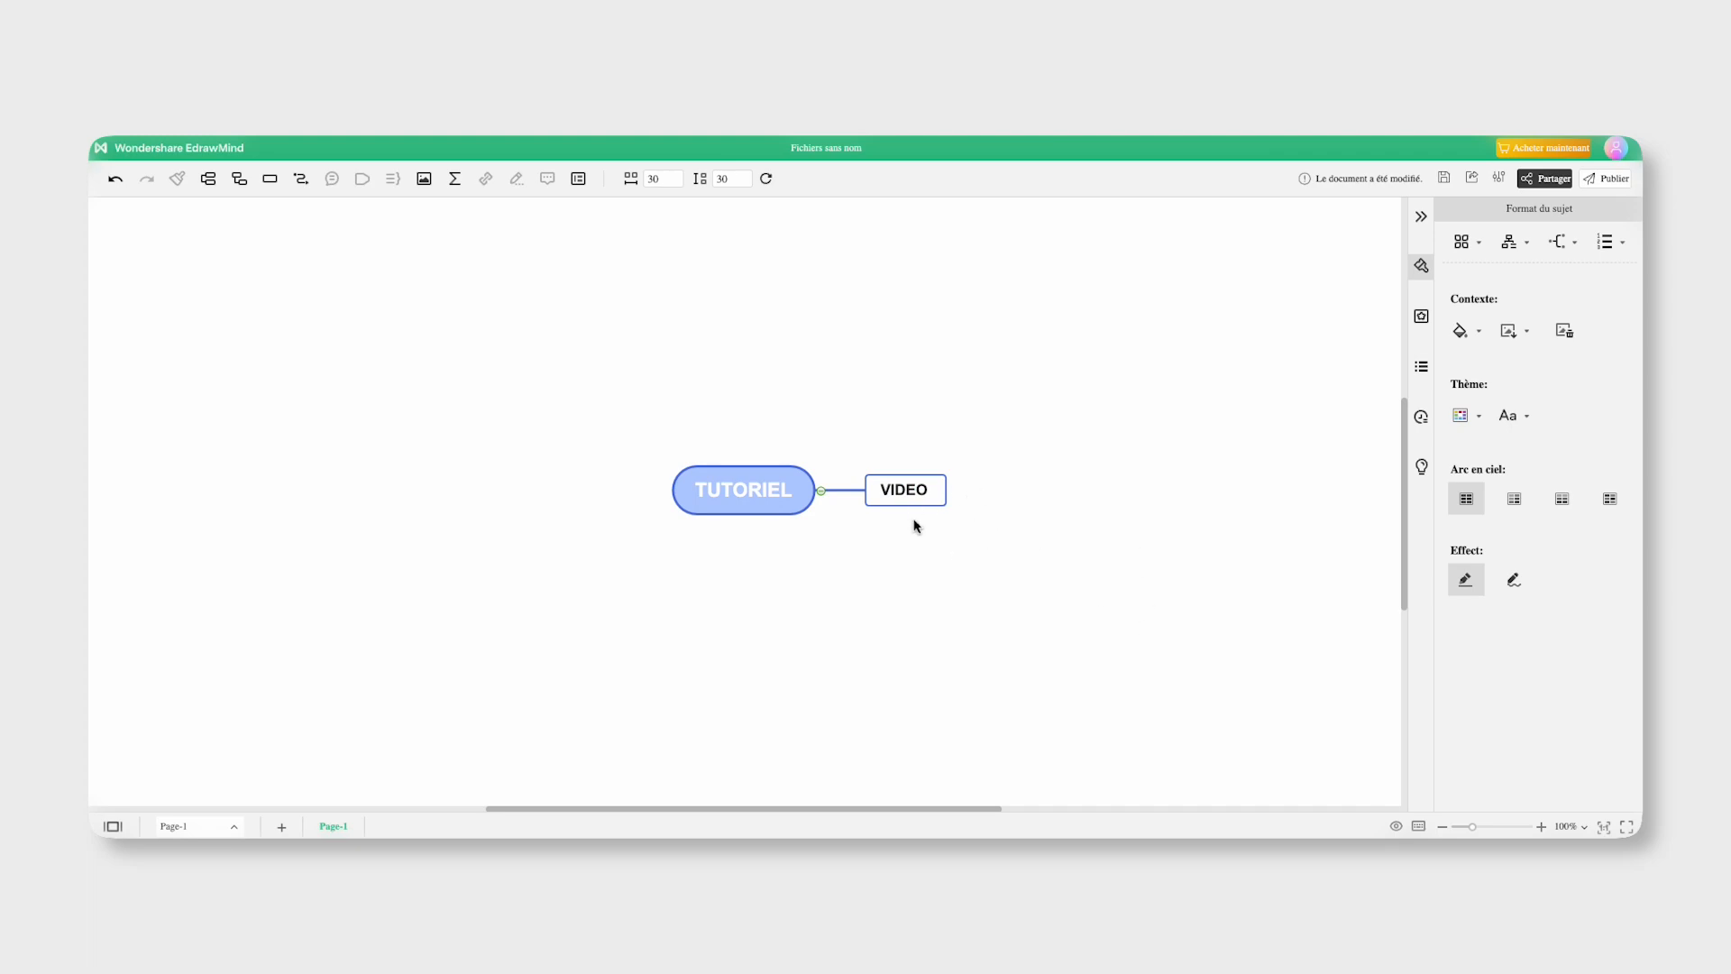
Add a second main topic named VIDEO2 to TUTORIEL and fill its shape with light violet-blue
{"action": "left_click", "coordinate": [822, 499]}
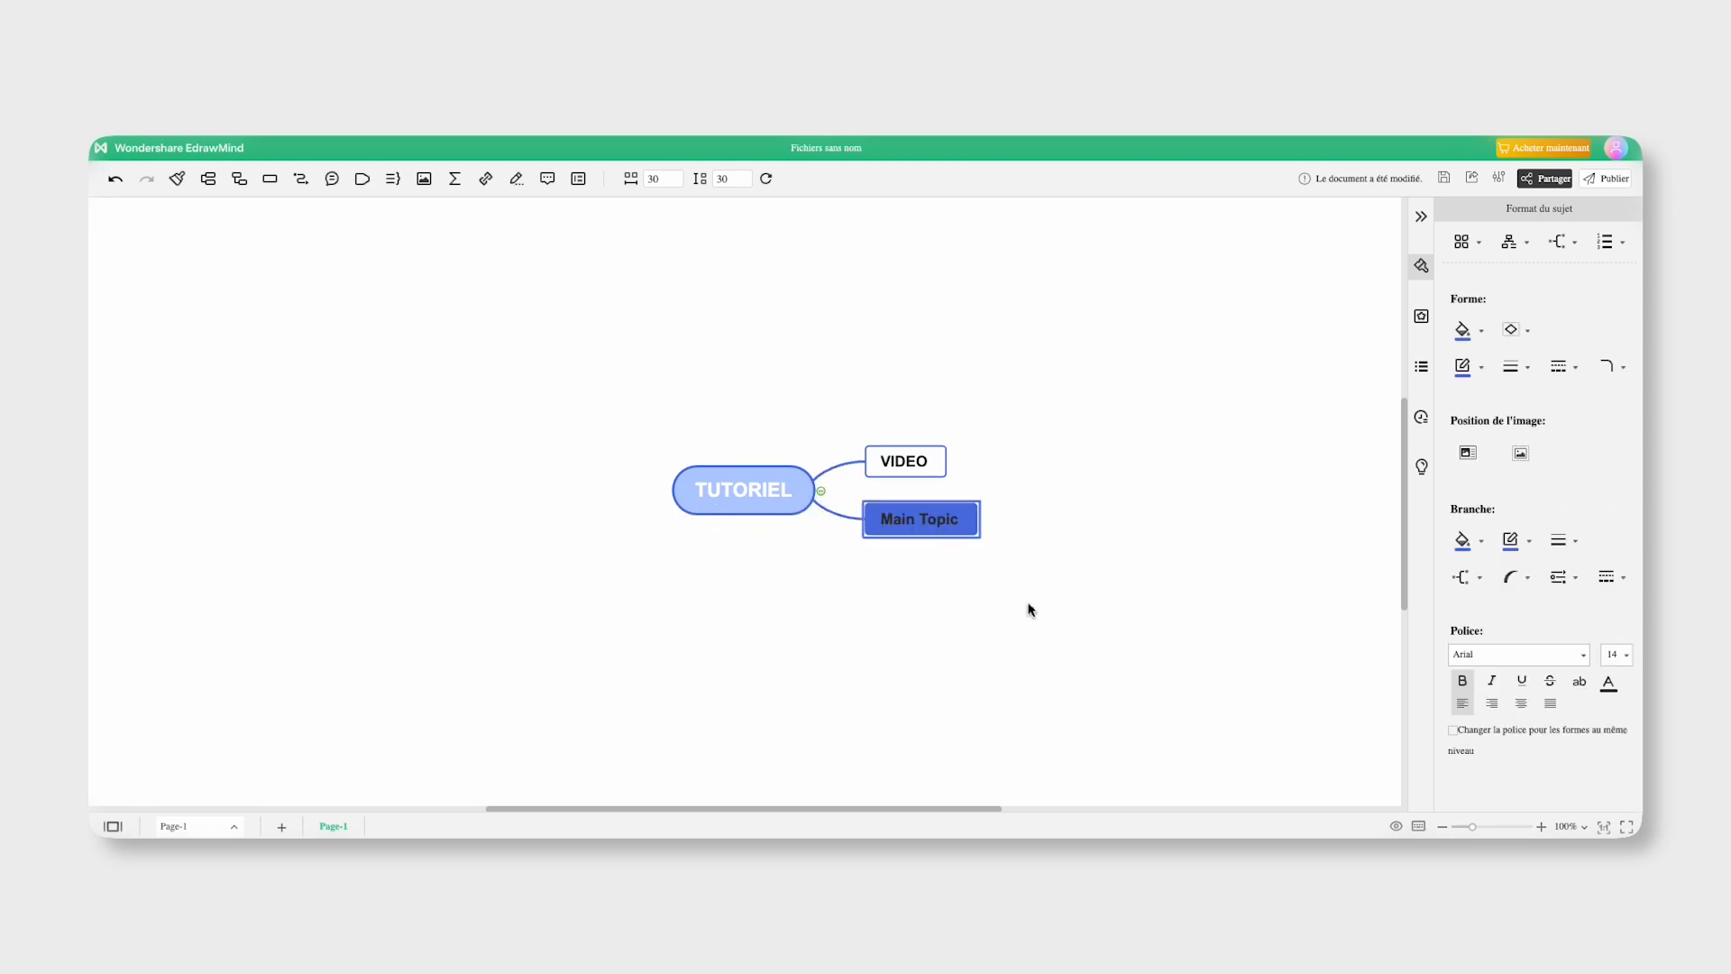
{"action": "double_click", "coordinate": [945, 523]}
{"action": "key", "text": "BackSpace"}
{"action": "left_click", "coordinate": [1480, 331]}
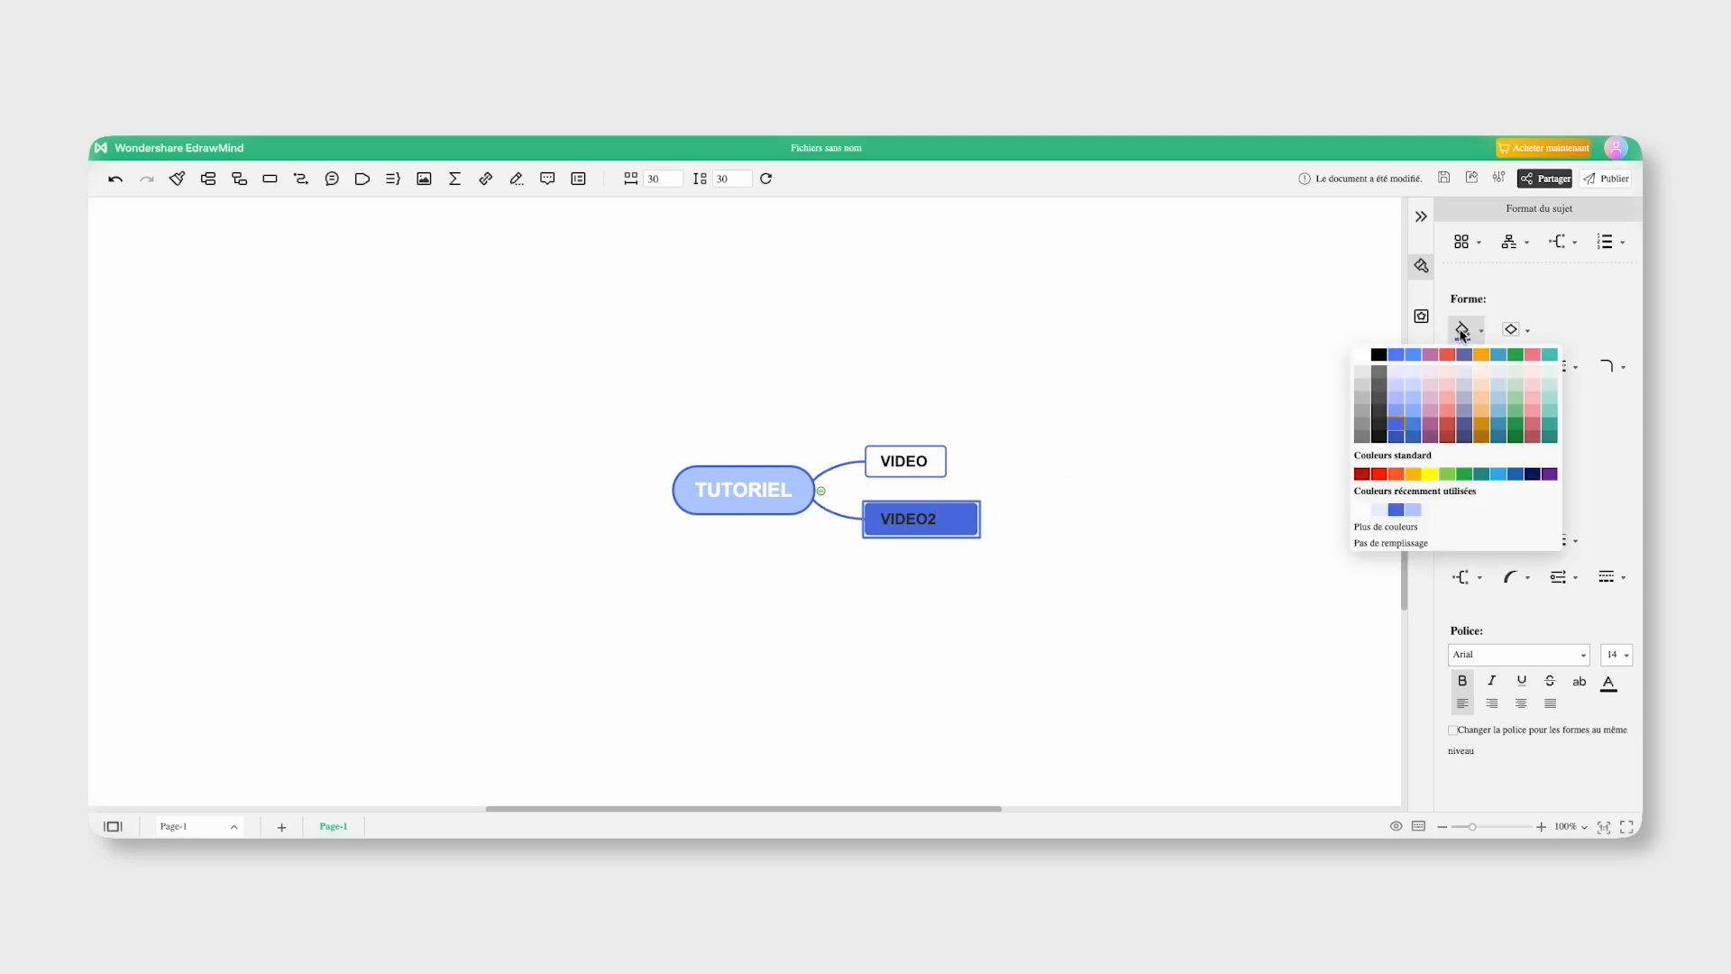
{"action": "left_click", "coordinate": [1402, 404]}
{"action": "left_click", "coordinate": [1001, 665]}
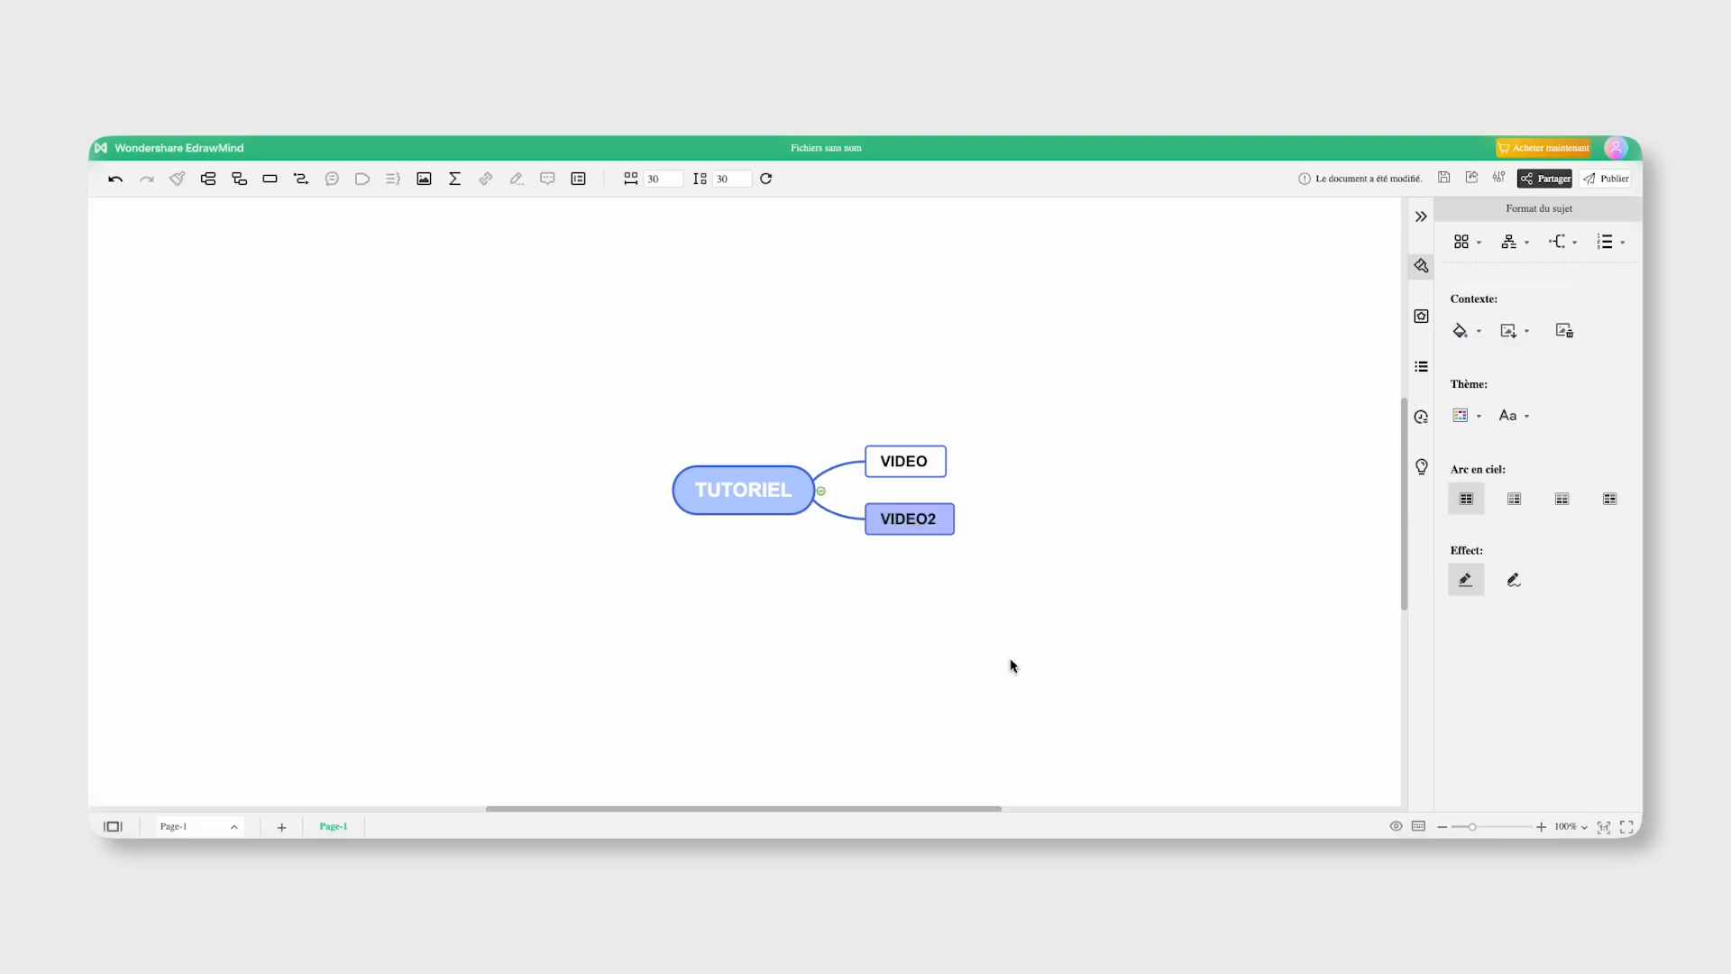
Insert a space in the second topic's name so it reads VIDEO 2
{"action": "left_click", "coordinate": [961, 530]}
{"action": "left_click", "coordinate": [927, 530]}
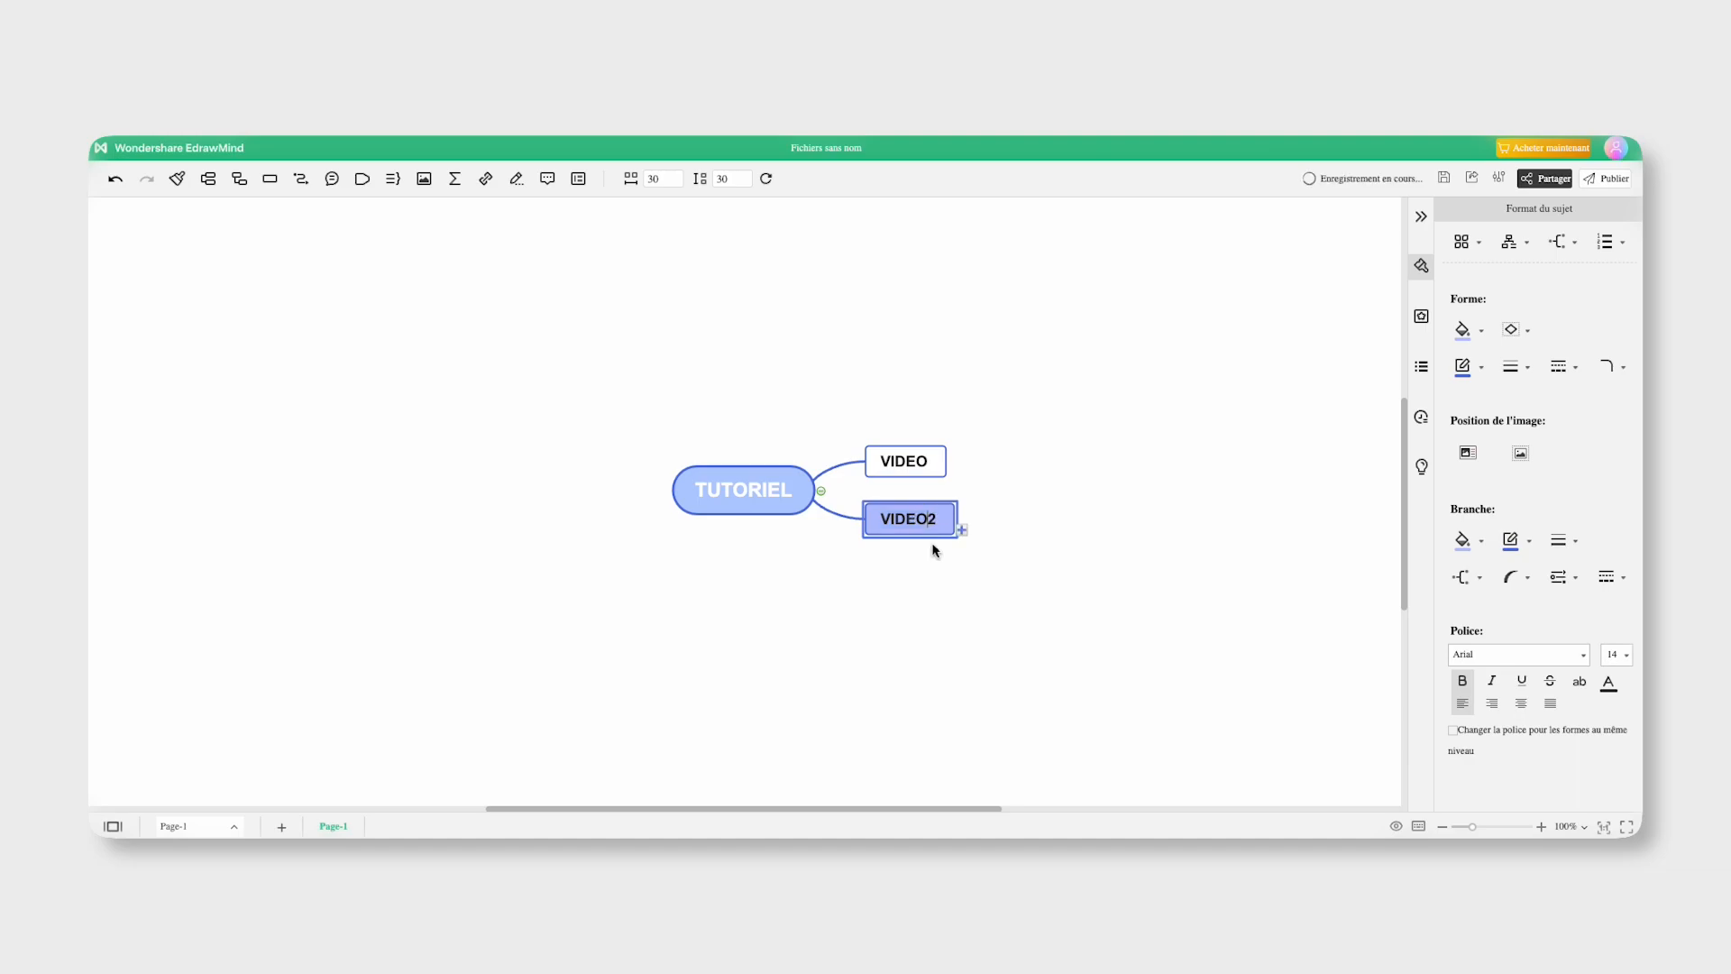
{"action": "left_click", "coordinate": [958, 647]}
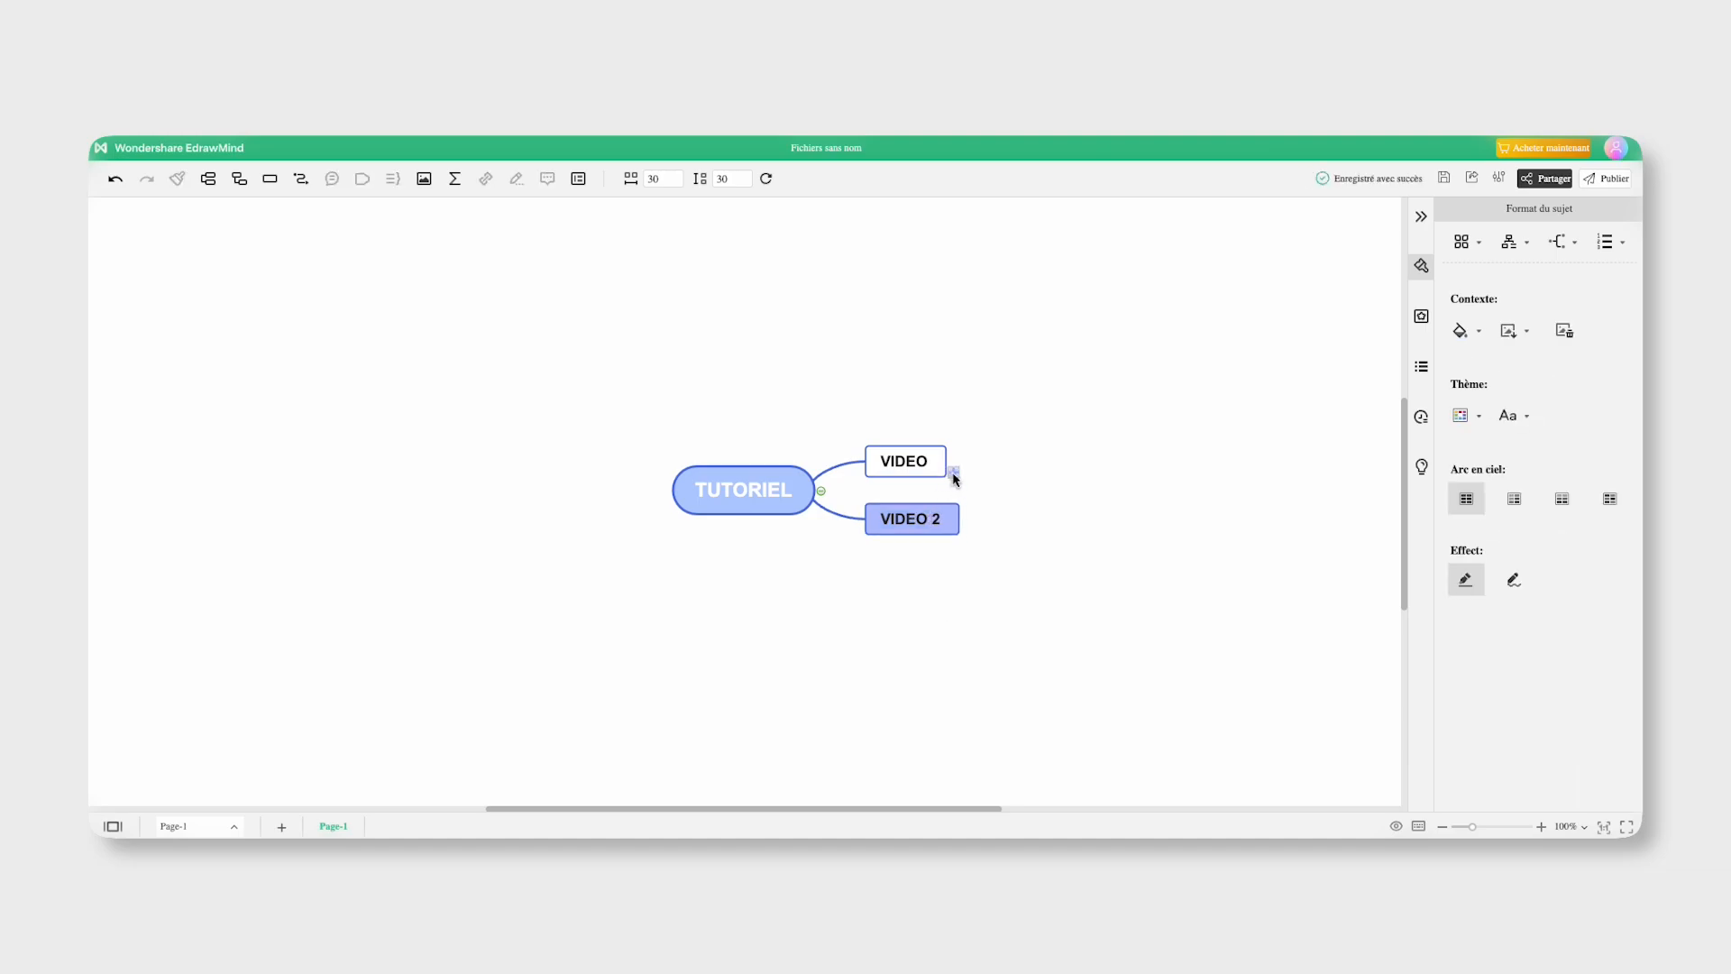
Add a subtopic named IDEE DE VIDEO to the VIDEO topic
{"action": "left_click", "coordinate": [953, 465]}
{"action": "double_click", "coordinate": [1025, 456]}
{"action": "key", "text": "BackSpace"}
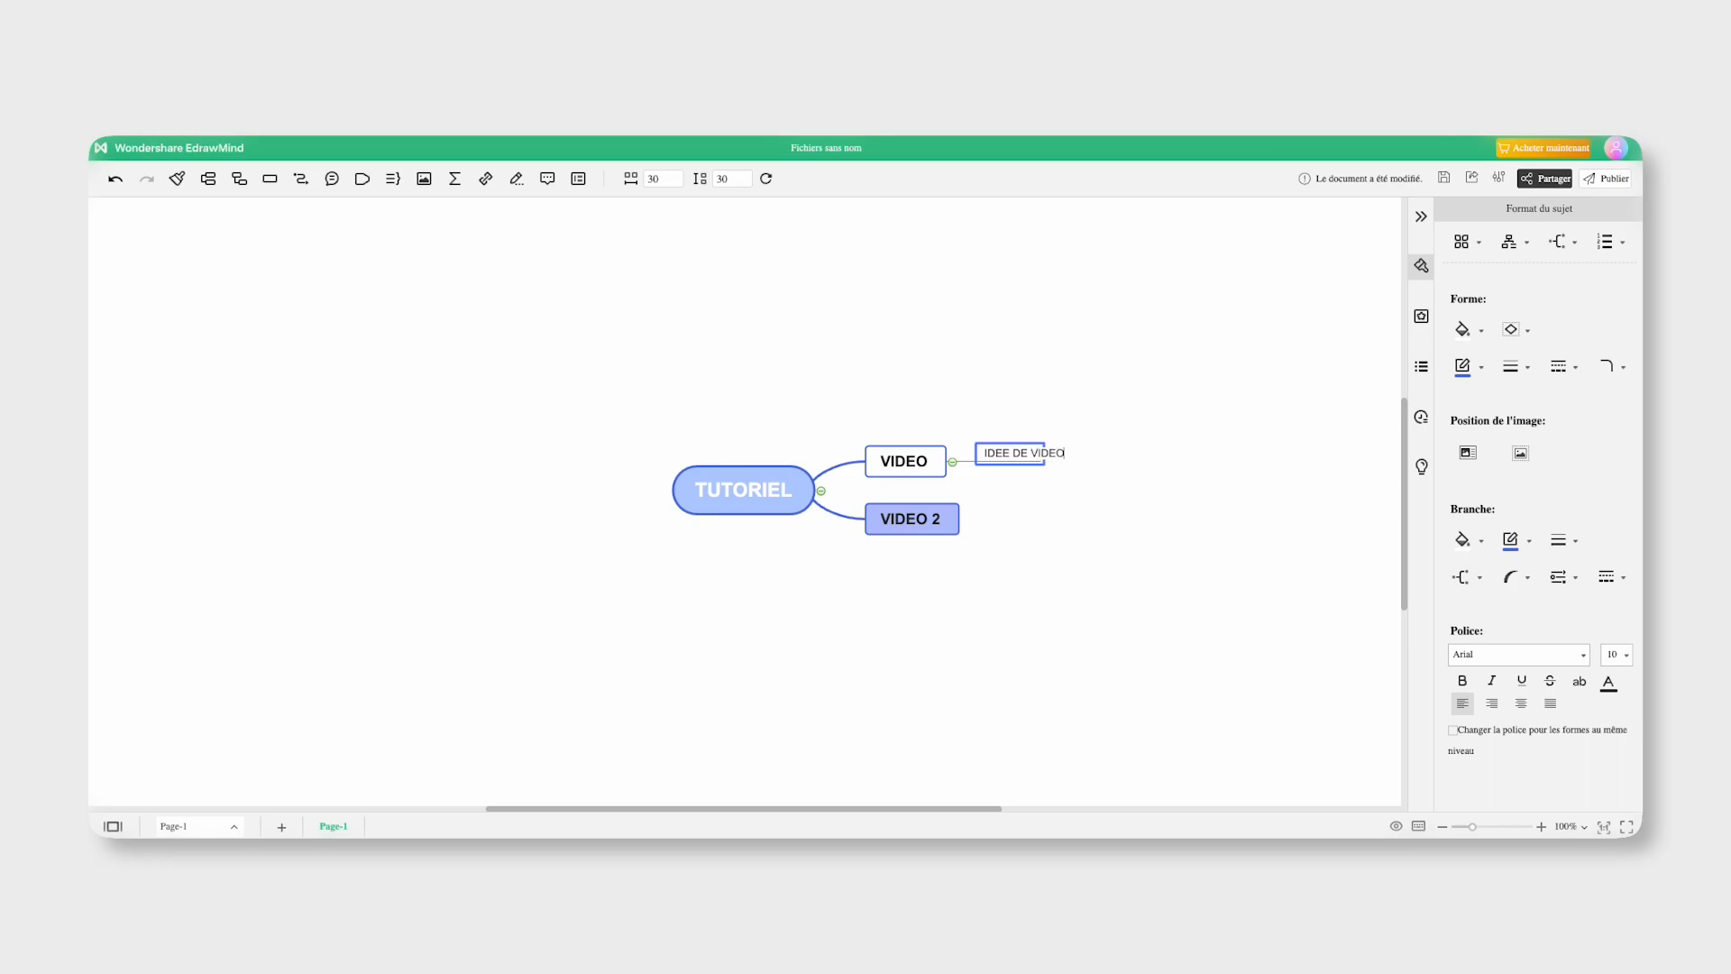
{"action": "type", "text": "IDEE DE VIDEO"}
{"action": "left_click", "coordinate": [1092, 467]}
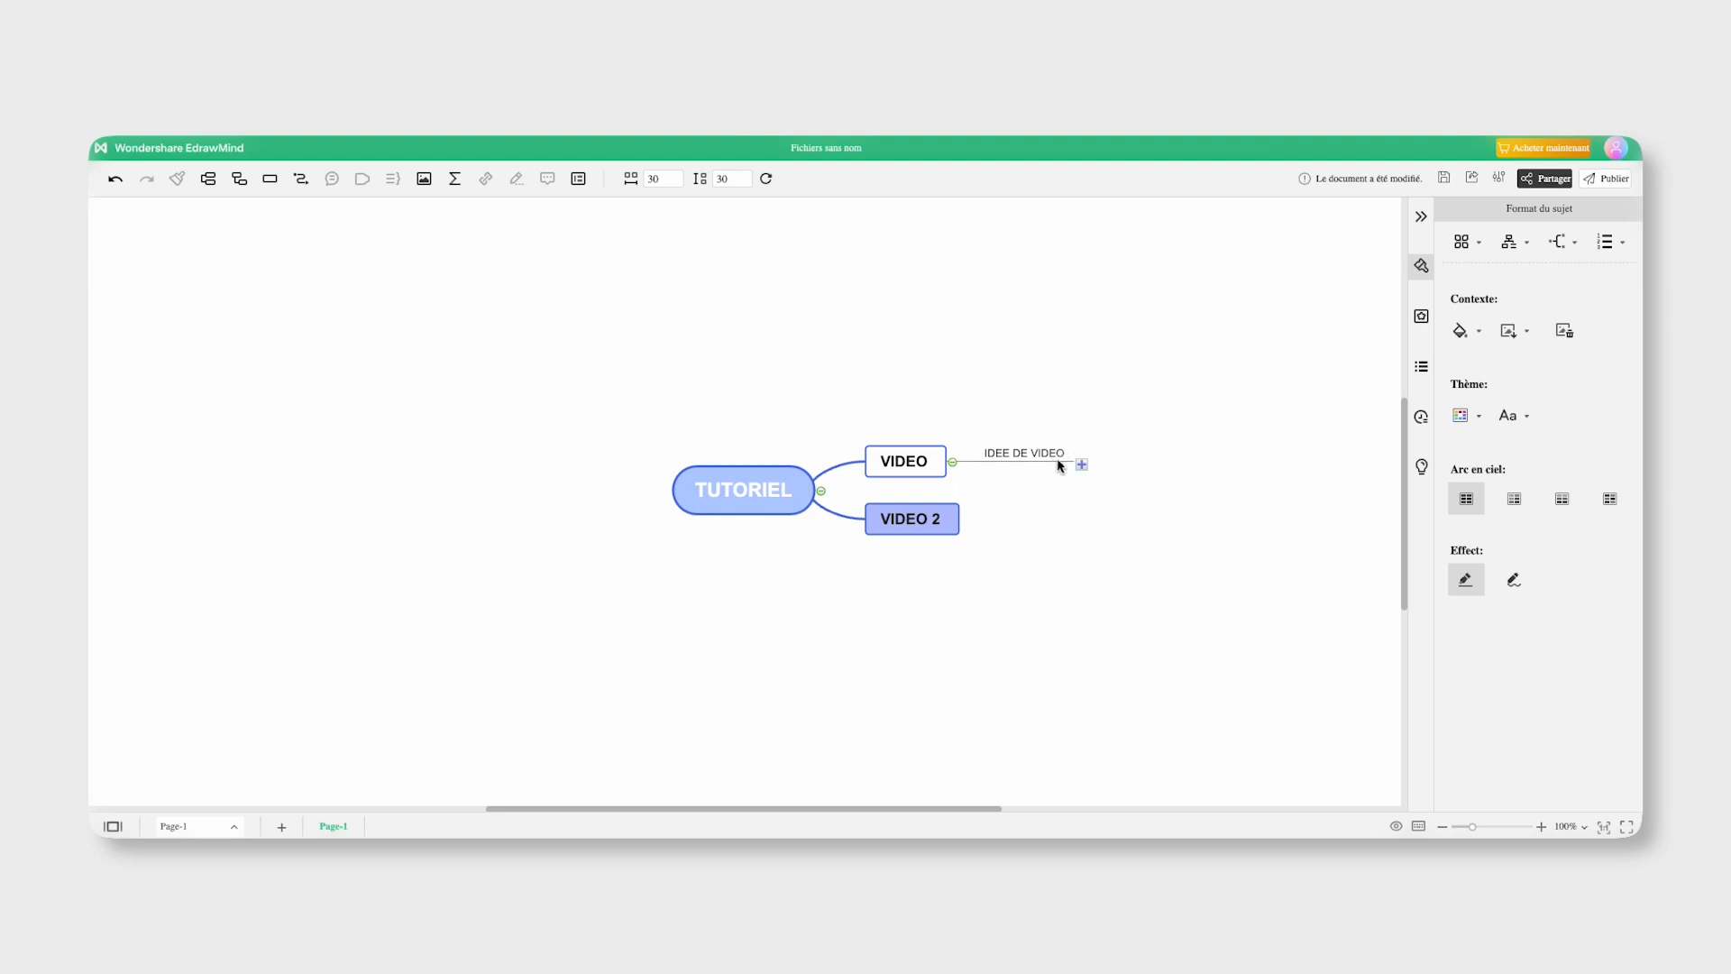
Add a subtopic named TEST to IDEE DE VIDEO and set its branch fill to pale blue
{"action": "left_click", "coordinate": [1082, 464]}
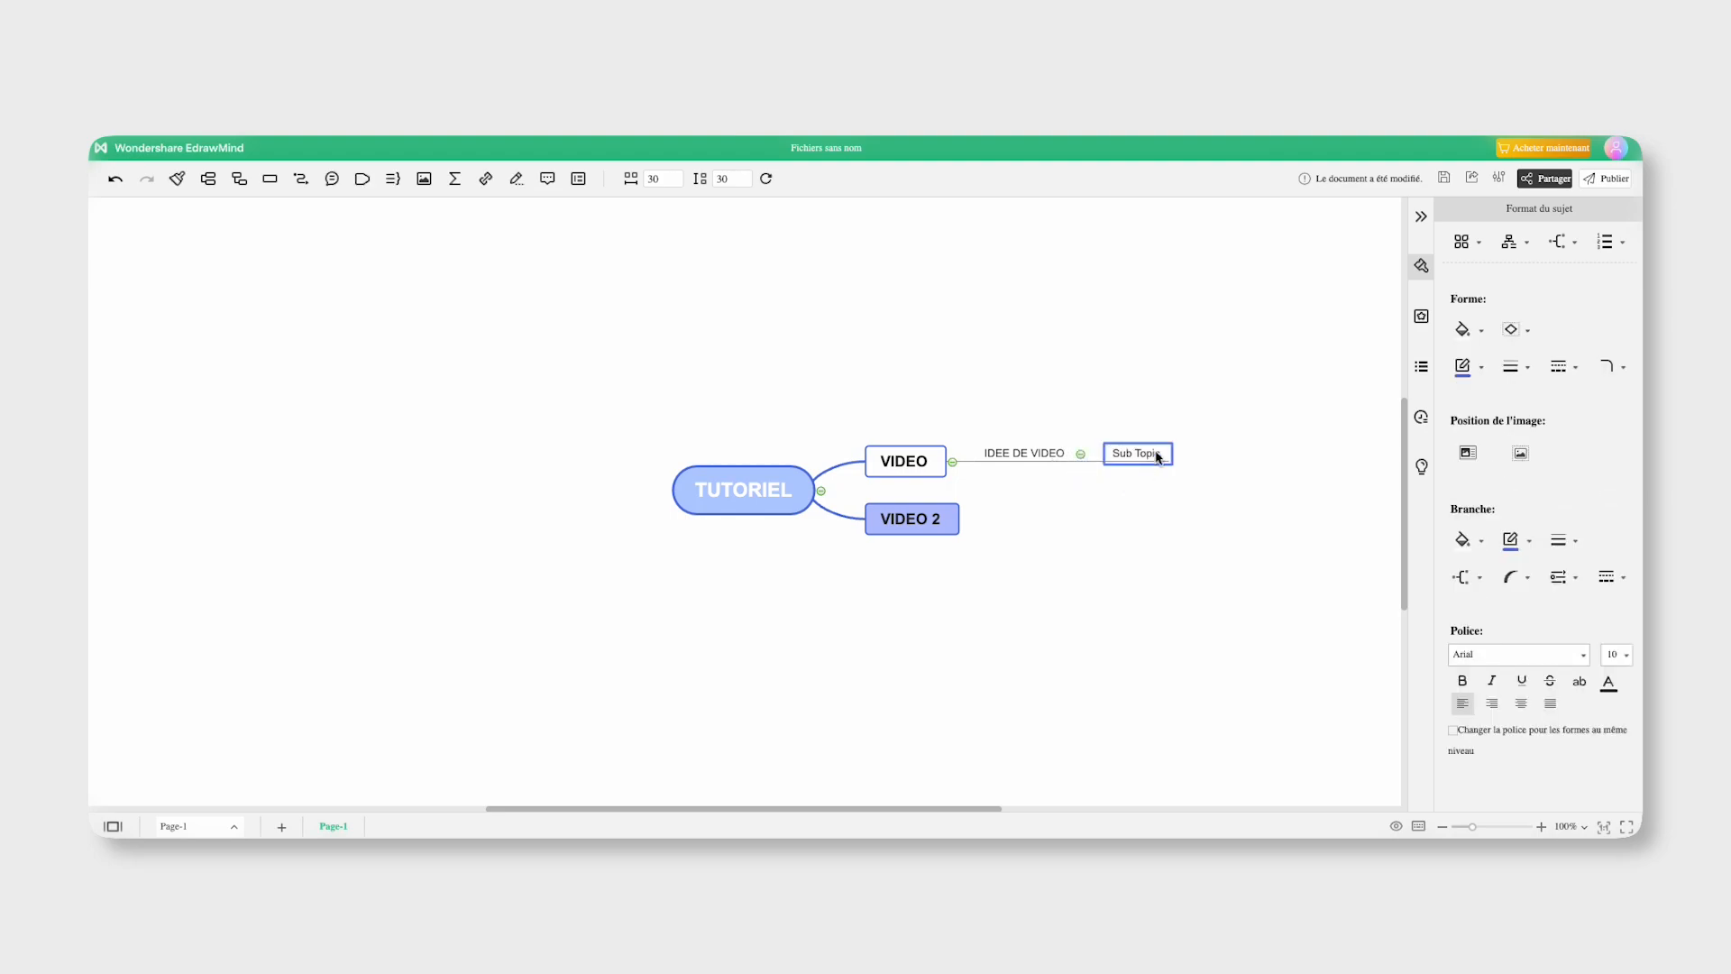
{"action": "double_click", "coordinate": [1143, 455]}
{"action": "key", "text": "BackSpace"}
{"action": "left_click", "coordinate": [1463, 540]}
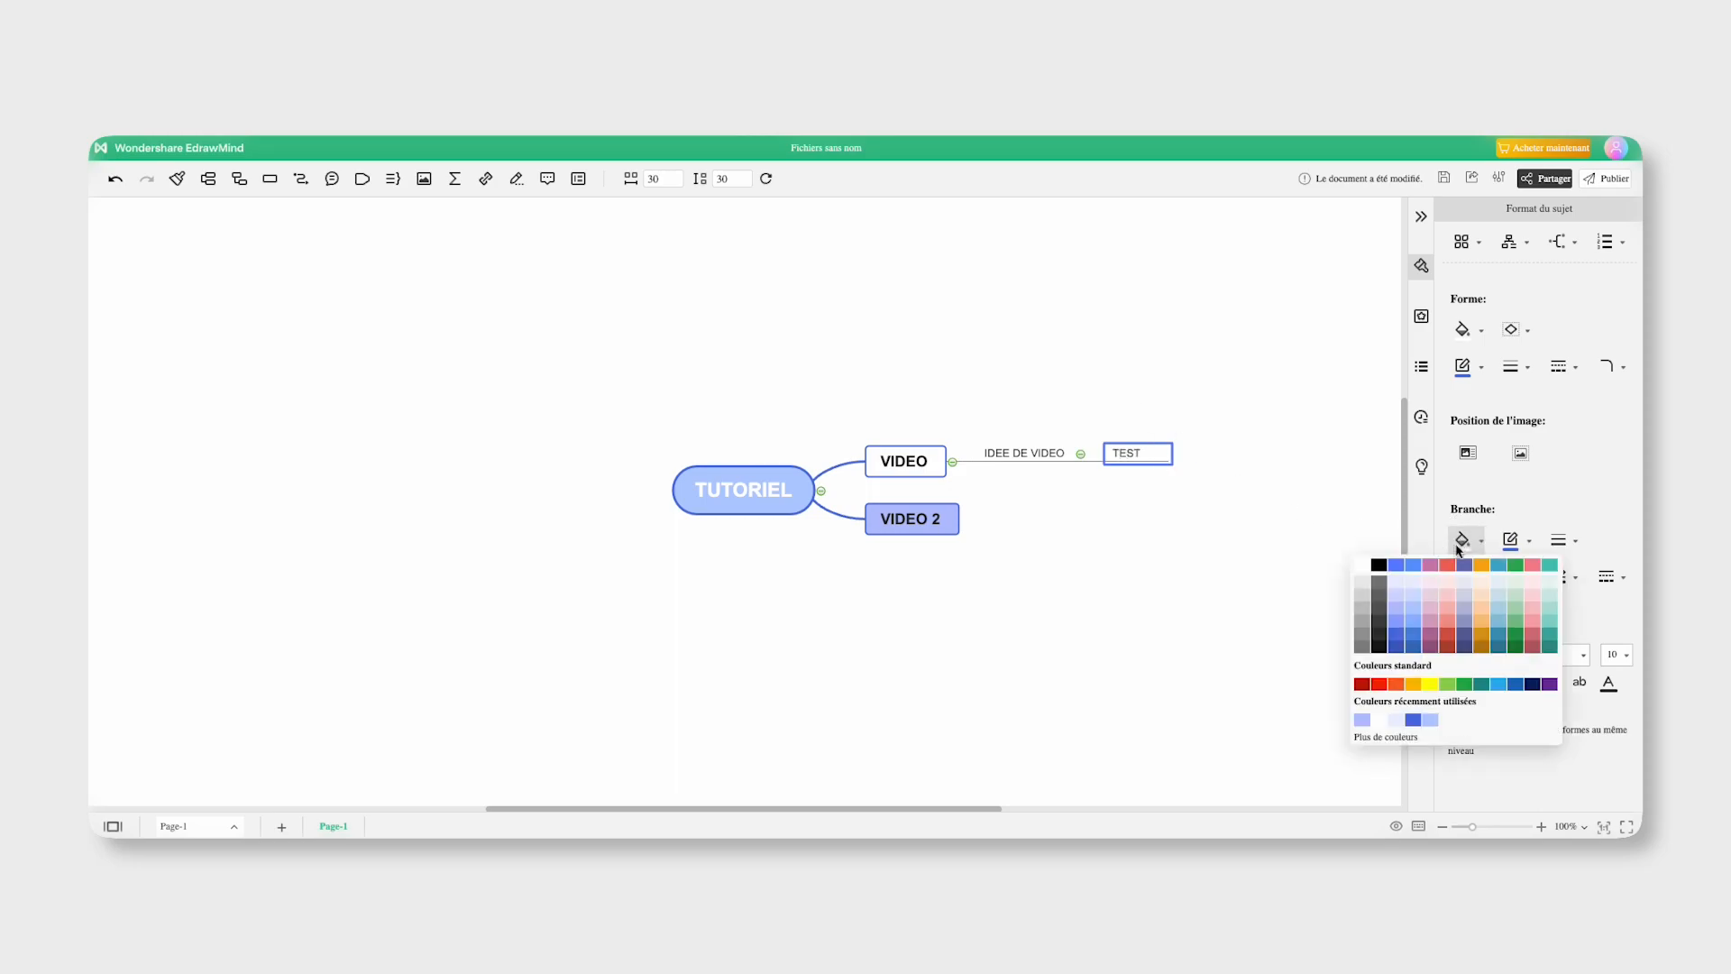
{"action": "left_click", "coordinate": [1413, 597]}
{"action": "left_click", "coordinate": [1117, 475]}
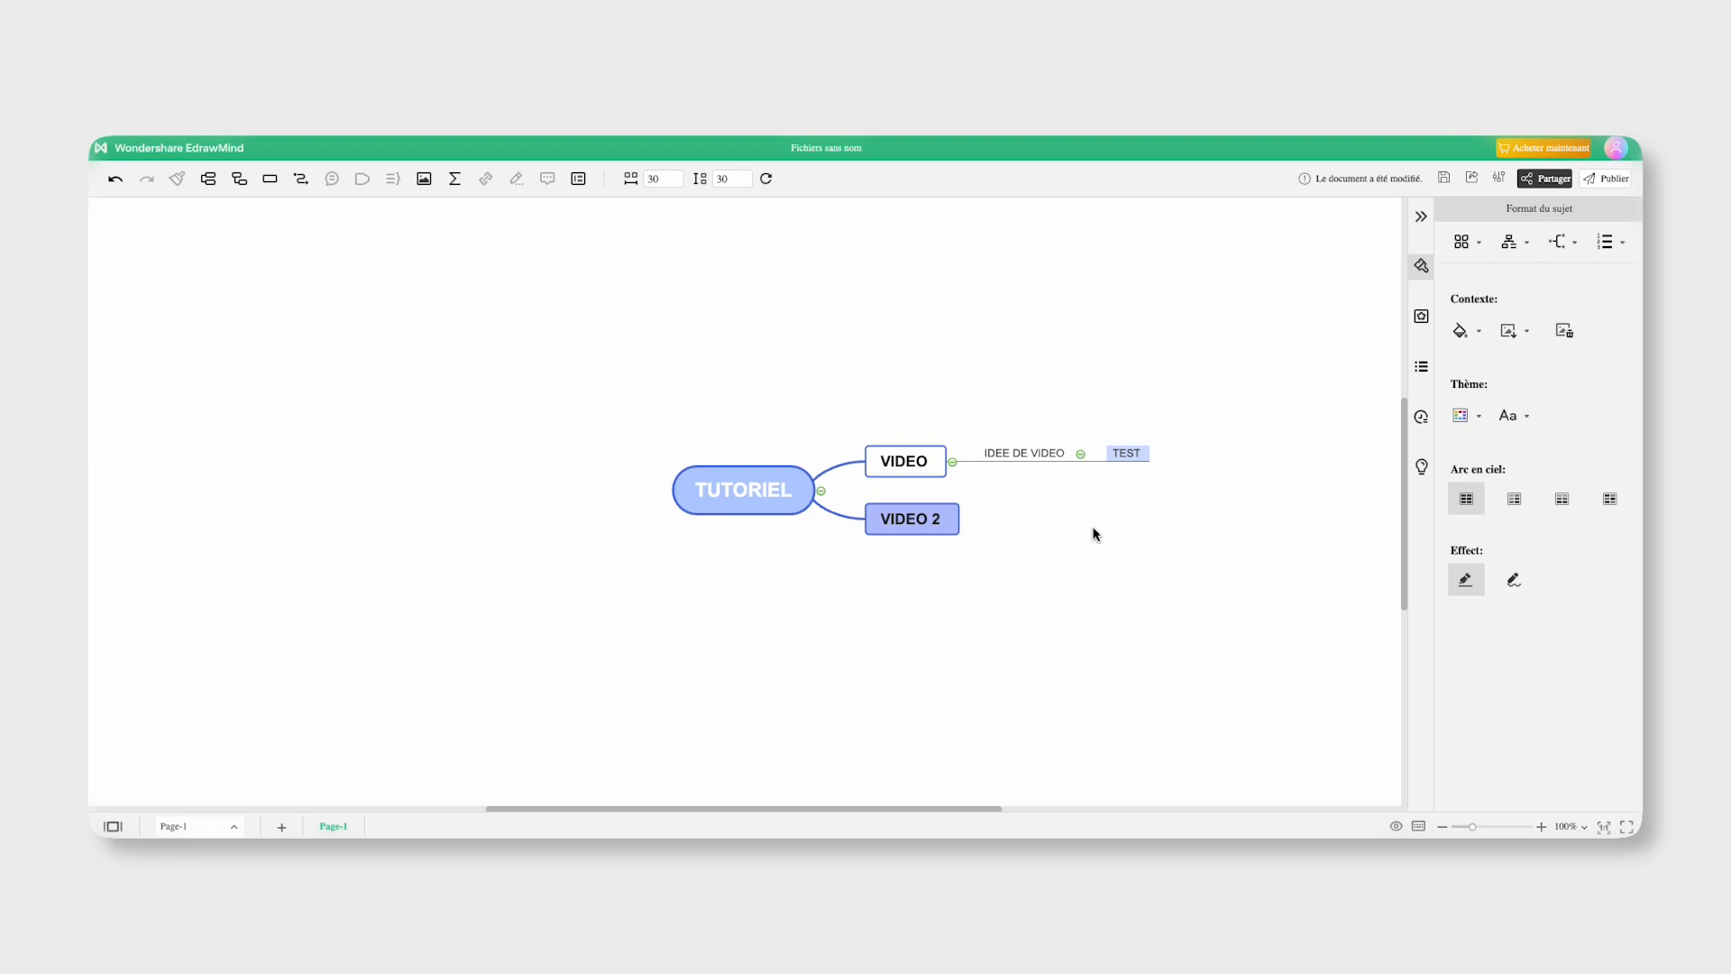
Set the branch fill of the IDEE DE VIDEO subtopic to light red
{"action": "left_click", "coordinate": [1039, 464]}
{"action": "left_click", "coordinate": [1472, 537]}
{"action": "left_click", "coordinate": [966, 530]}
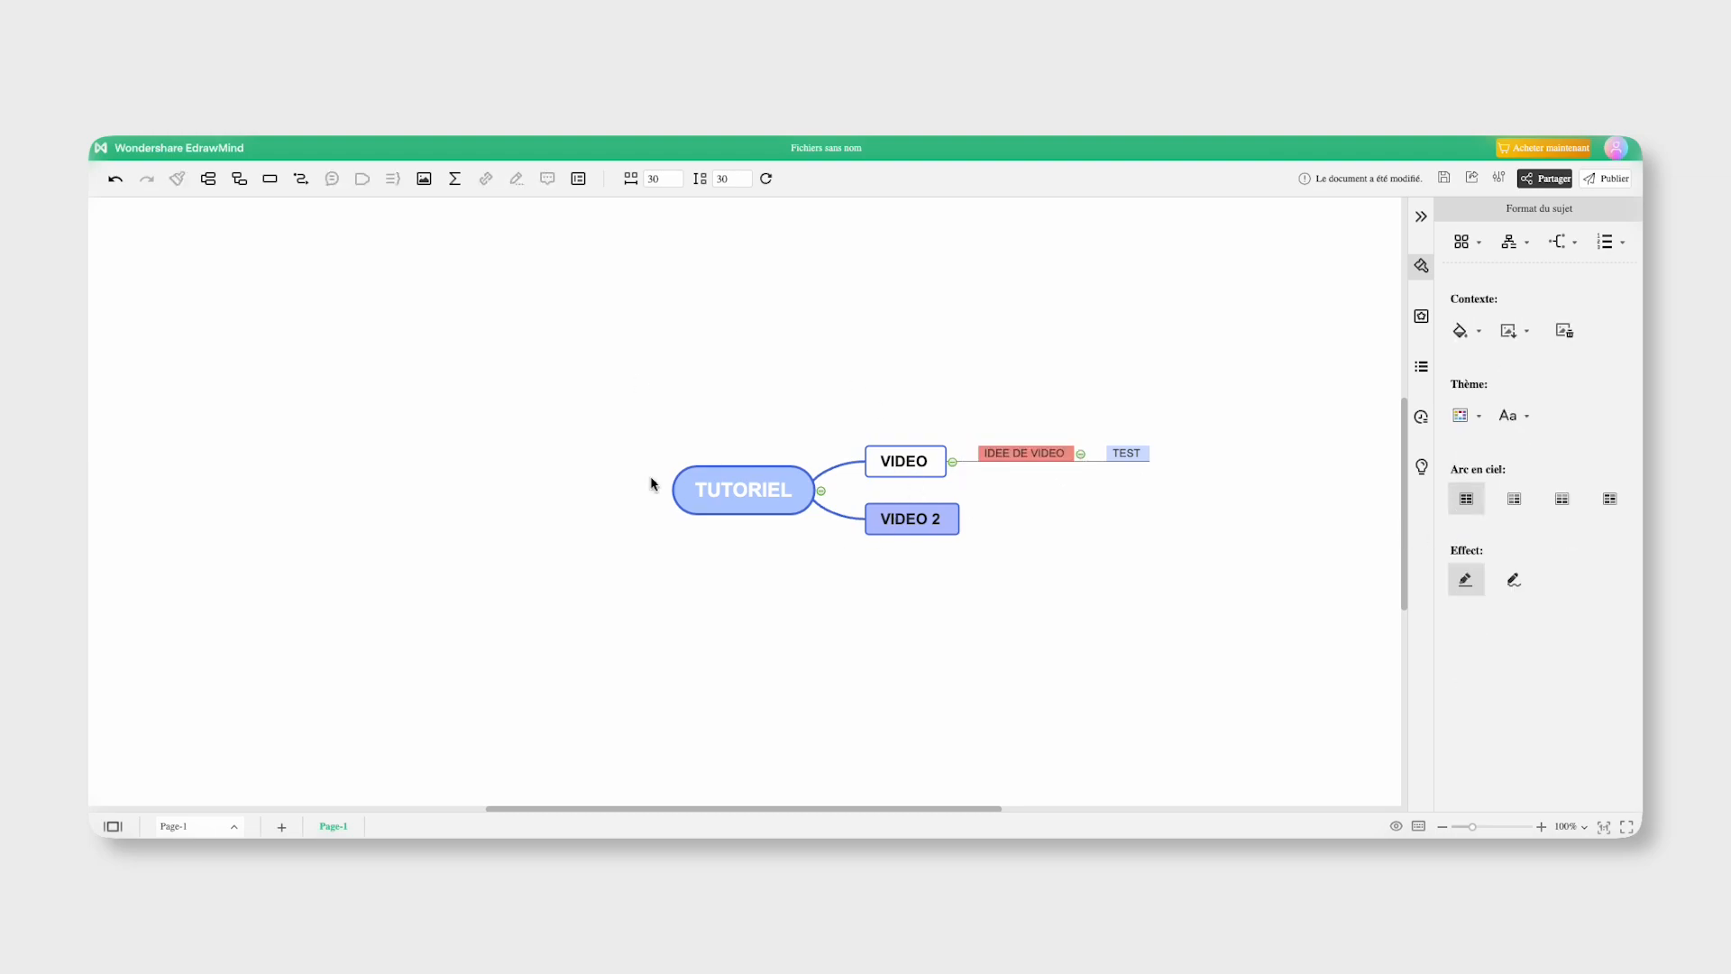
{"action": "left_click", "coordinate": [726, 503]}
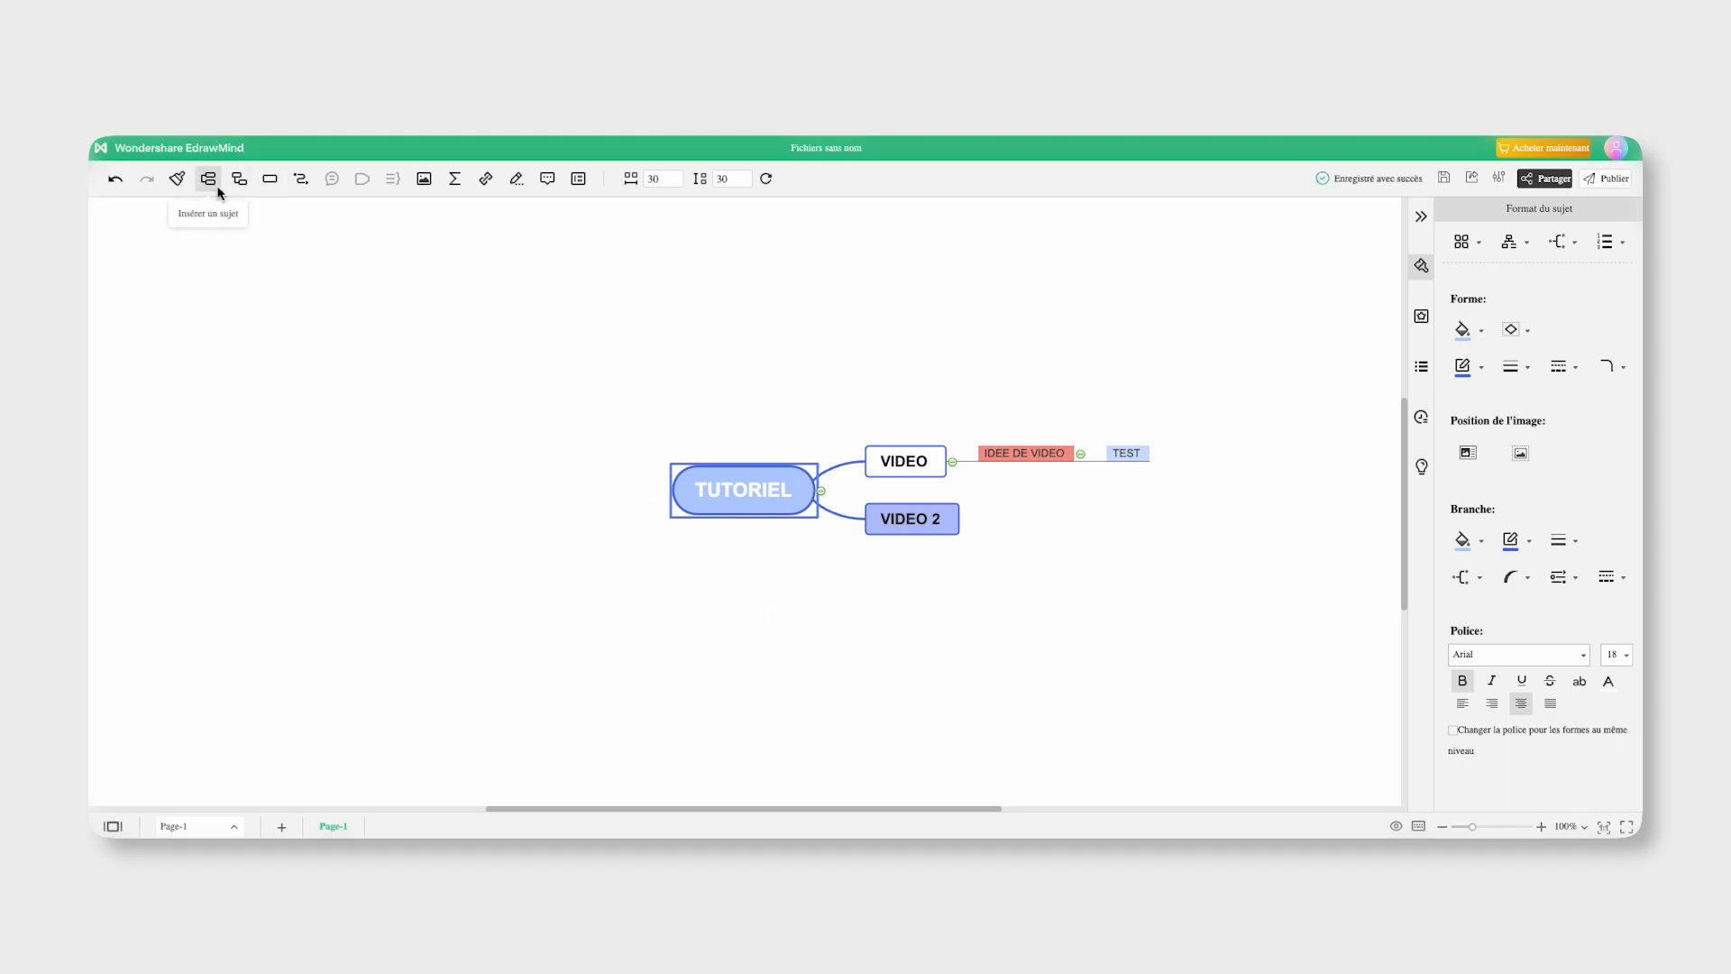
{"action": "left_click", "coordinate": [216, 188]}
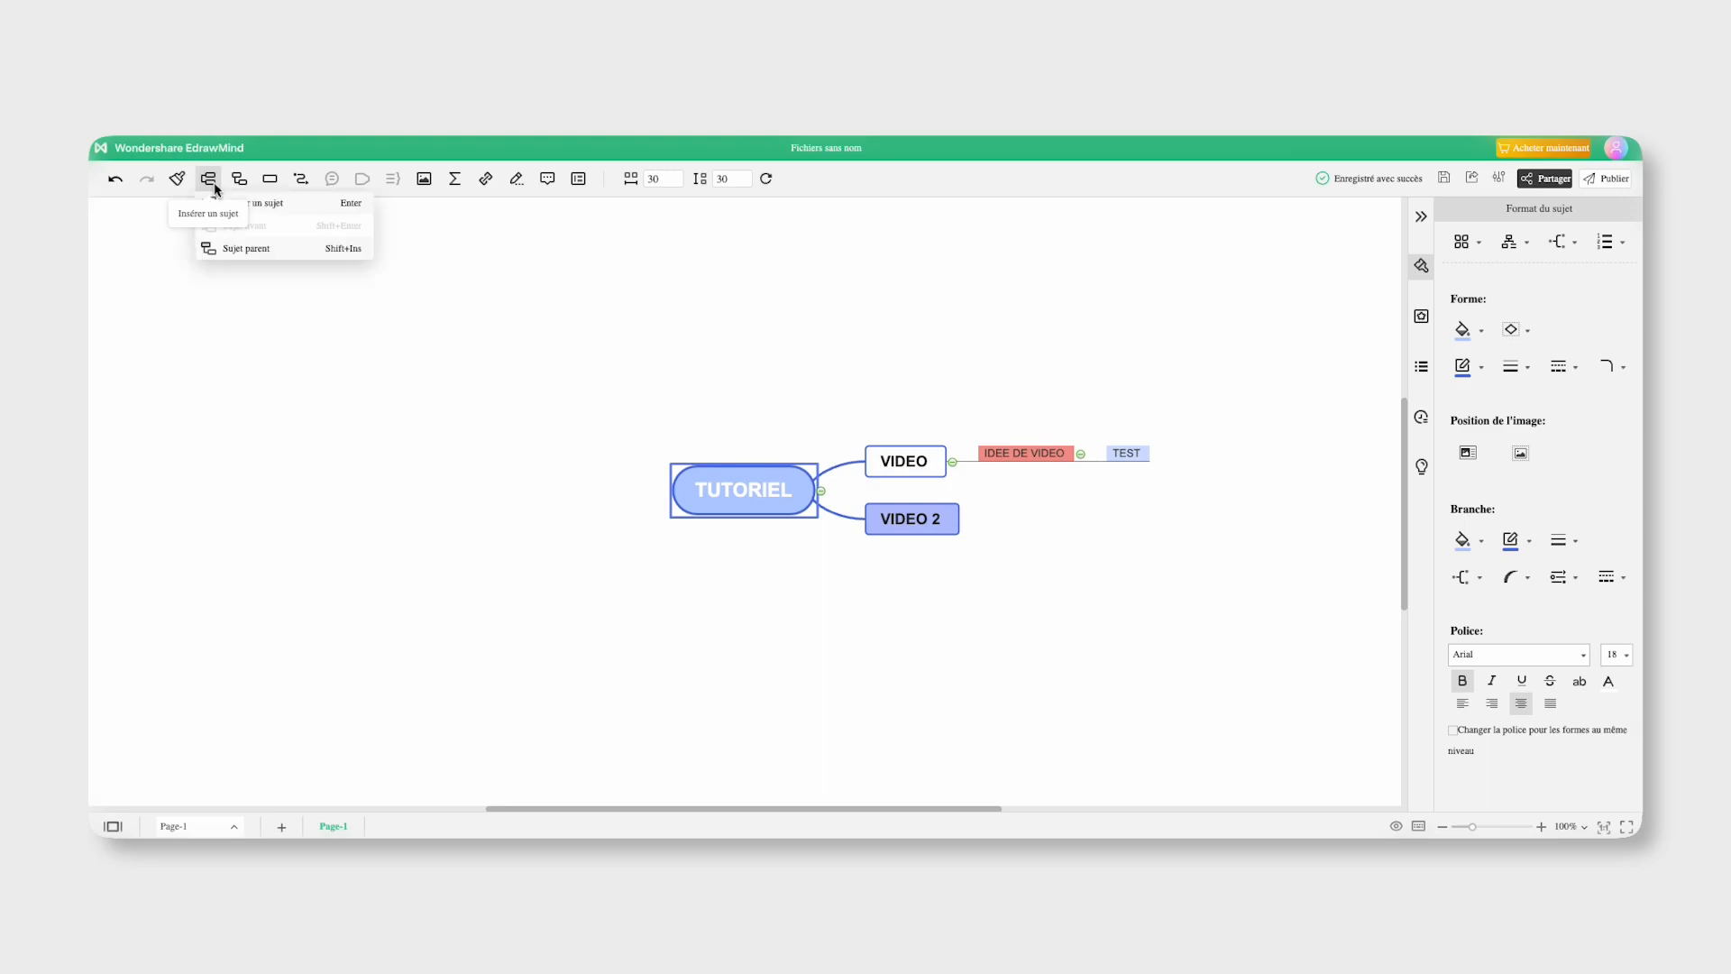
{"action": "left_click", "coordinate": [321, 215]}
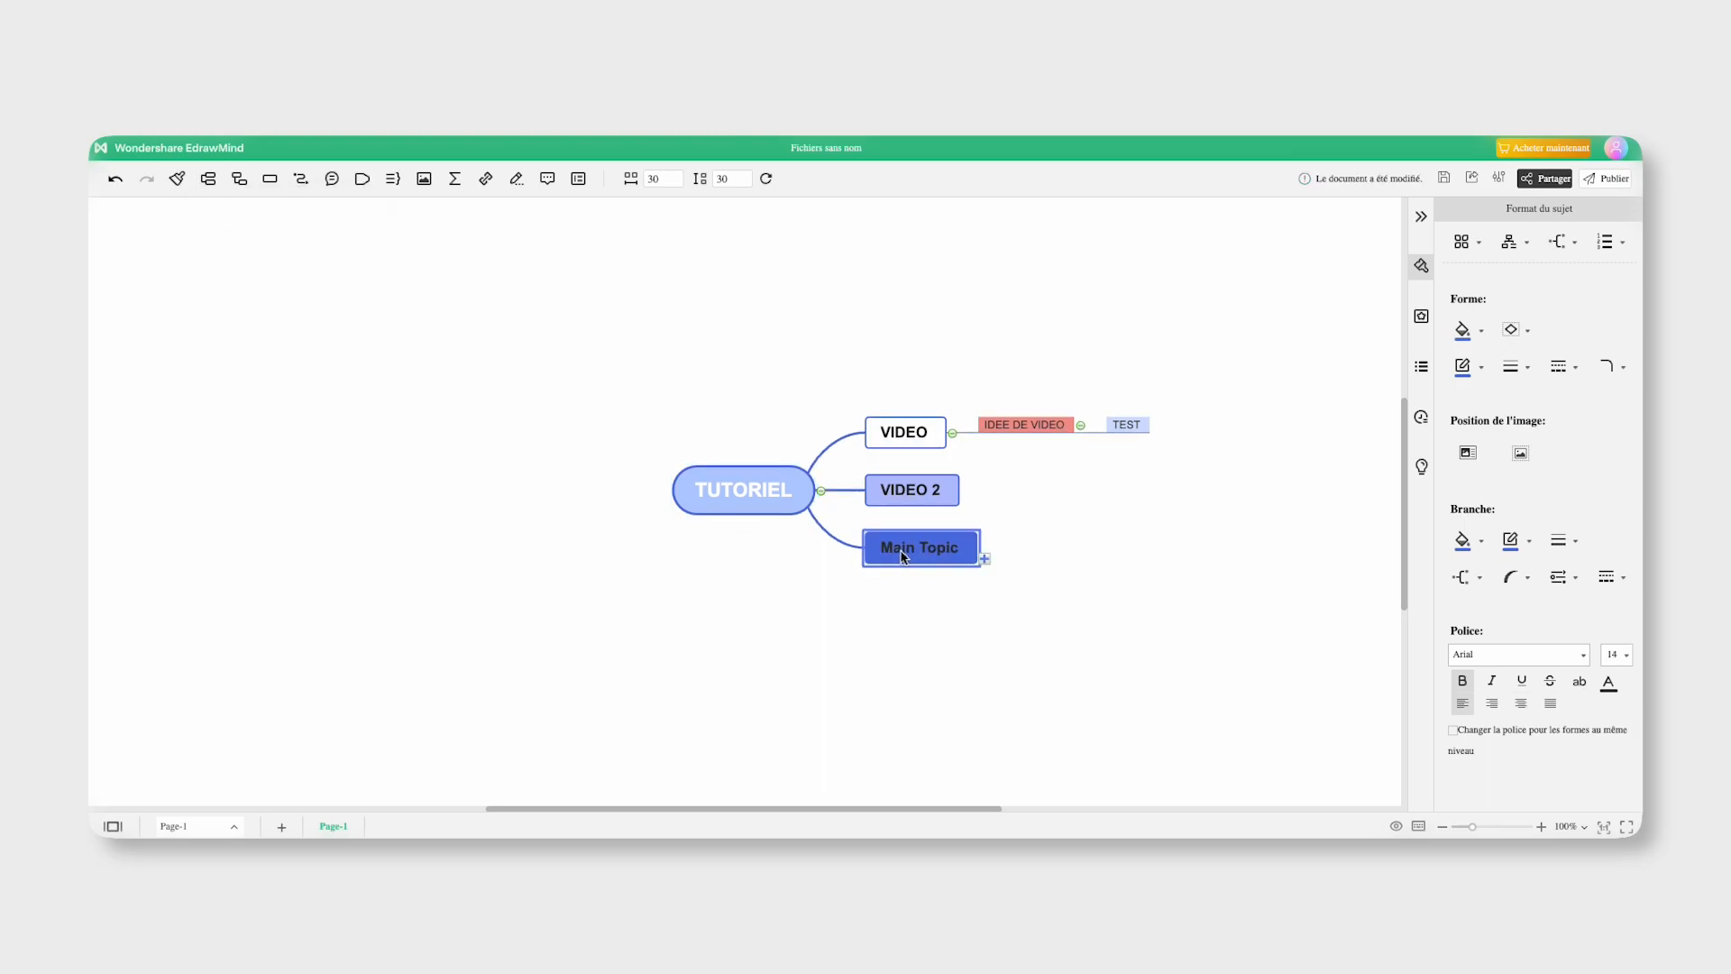
{"action": "key", "text": "ctrl+z"}
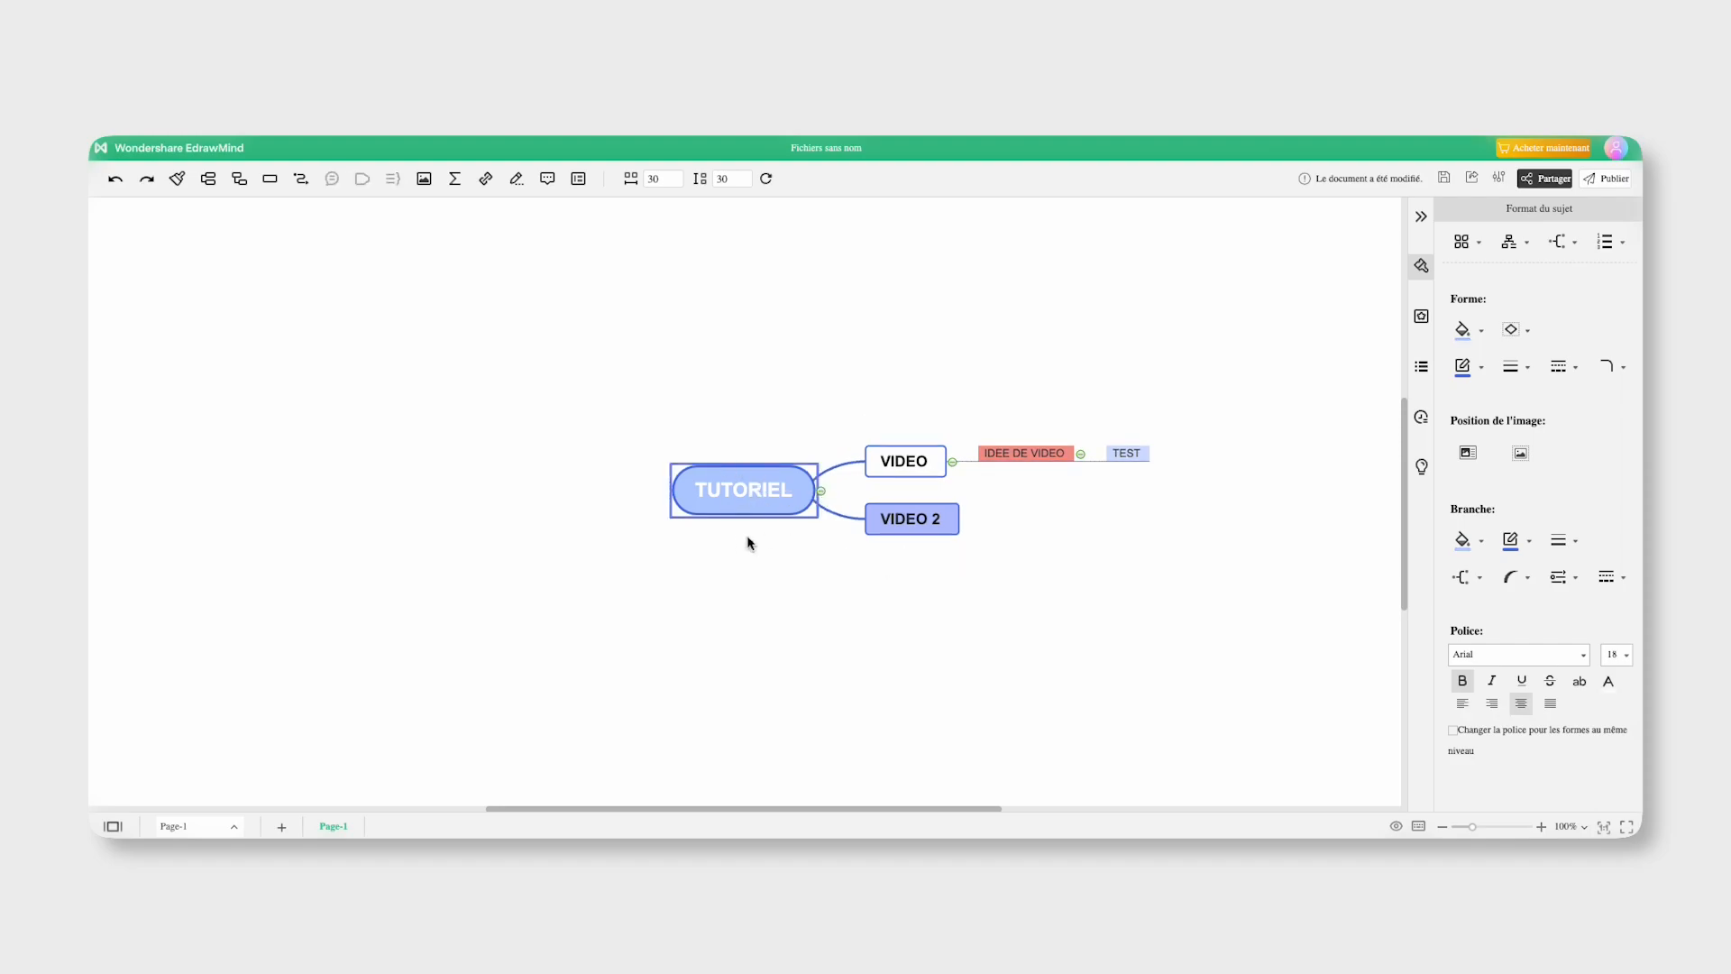
Draw a relationship from TUTORIEL to a new floating topic up and to its left, and name that topic RELATION
{"action": "left_click", "coordinate": [303, 186]}
{"action": "left_click", "coordinate": [665, 476]}
{"action": "left_click", "coordinate": [303, 181]}
{"action": "left_click", "coordinate": [585, 366]}
{"action": "double_click", "coordinate": [583, 365]}
{"action": "type", "text": "RELATION"}
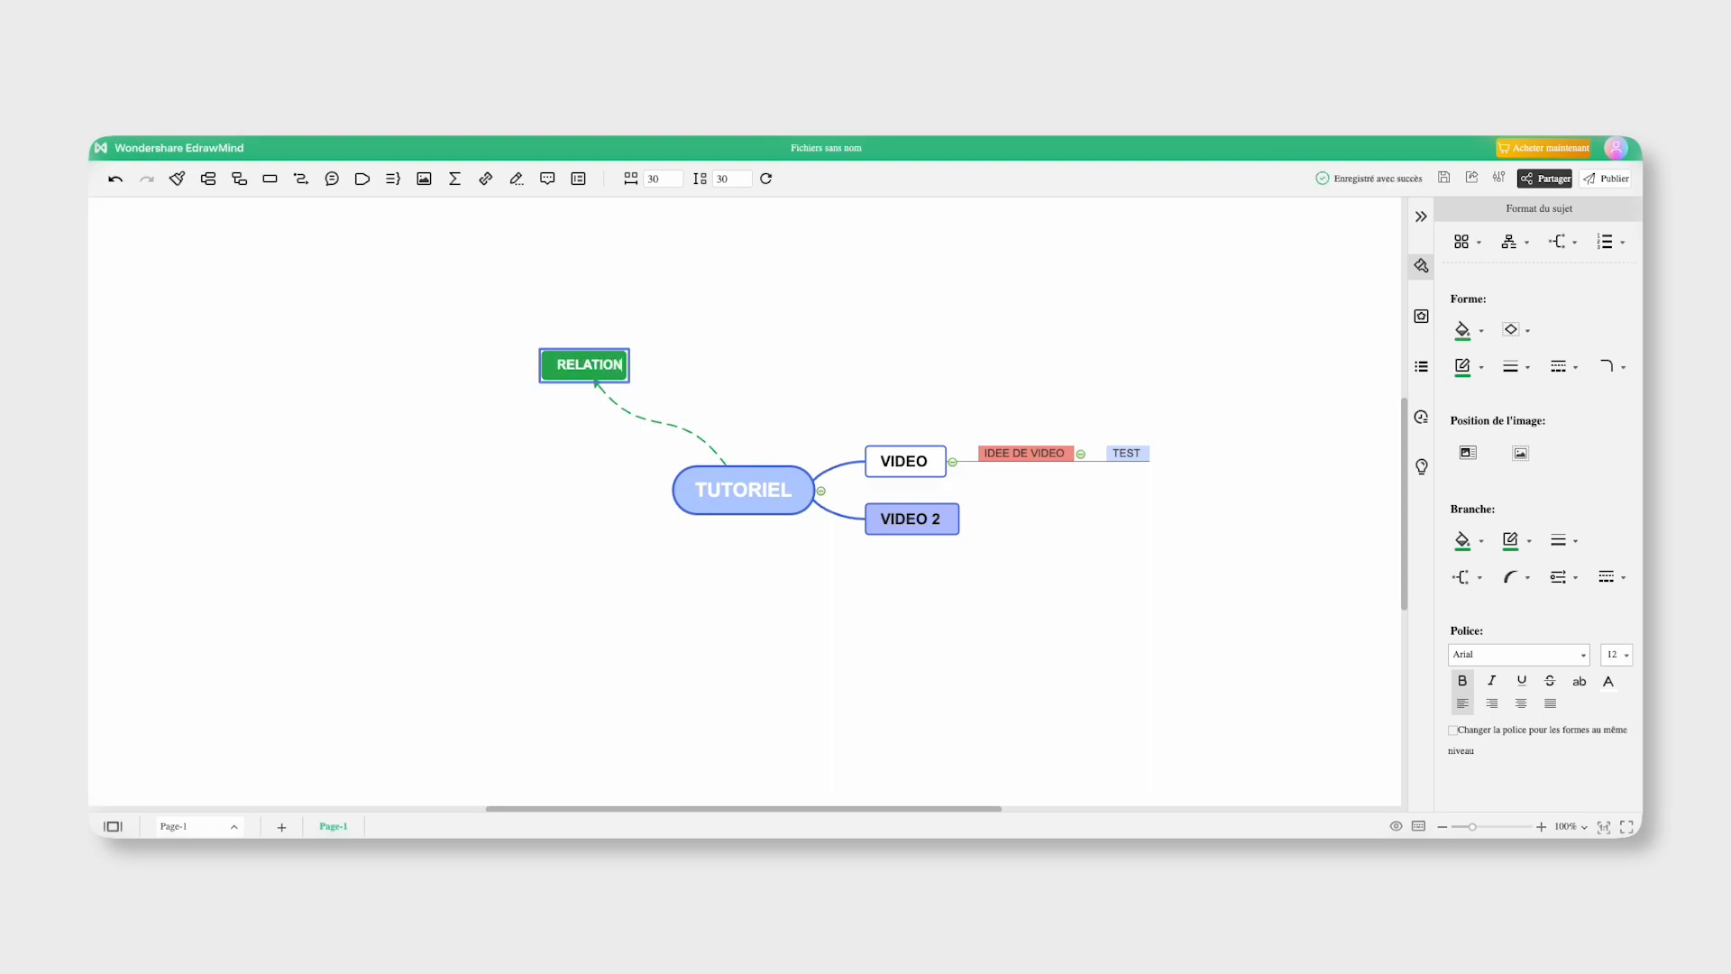
{"action": "key", "text": "Return"}
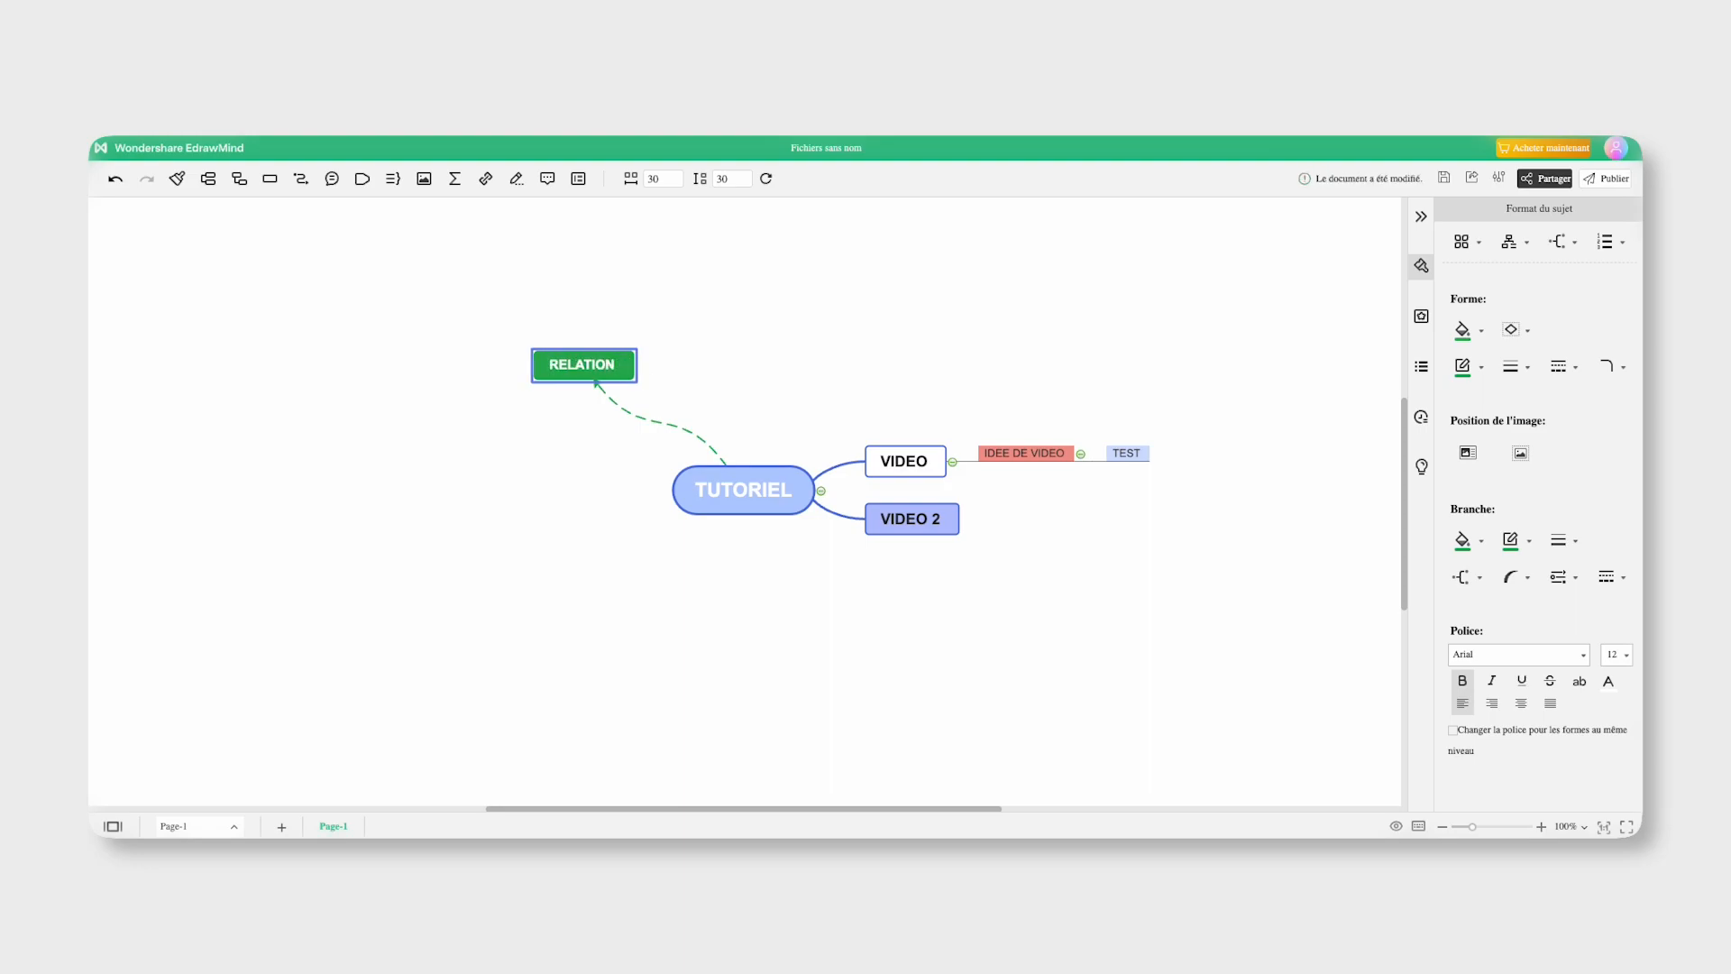
Set the RELATION topic's branch fill to light violet-blue and its branch border colour to red
{"action": "left_click", "coordinate": [1480, 541]}
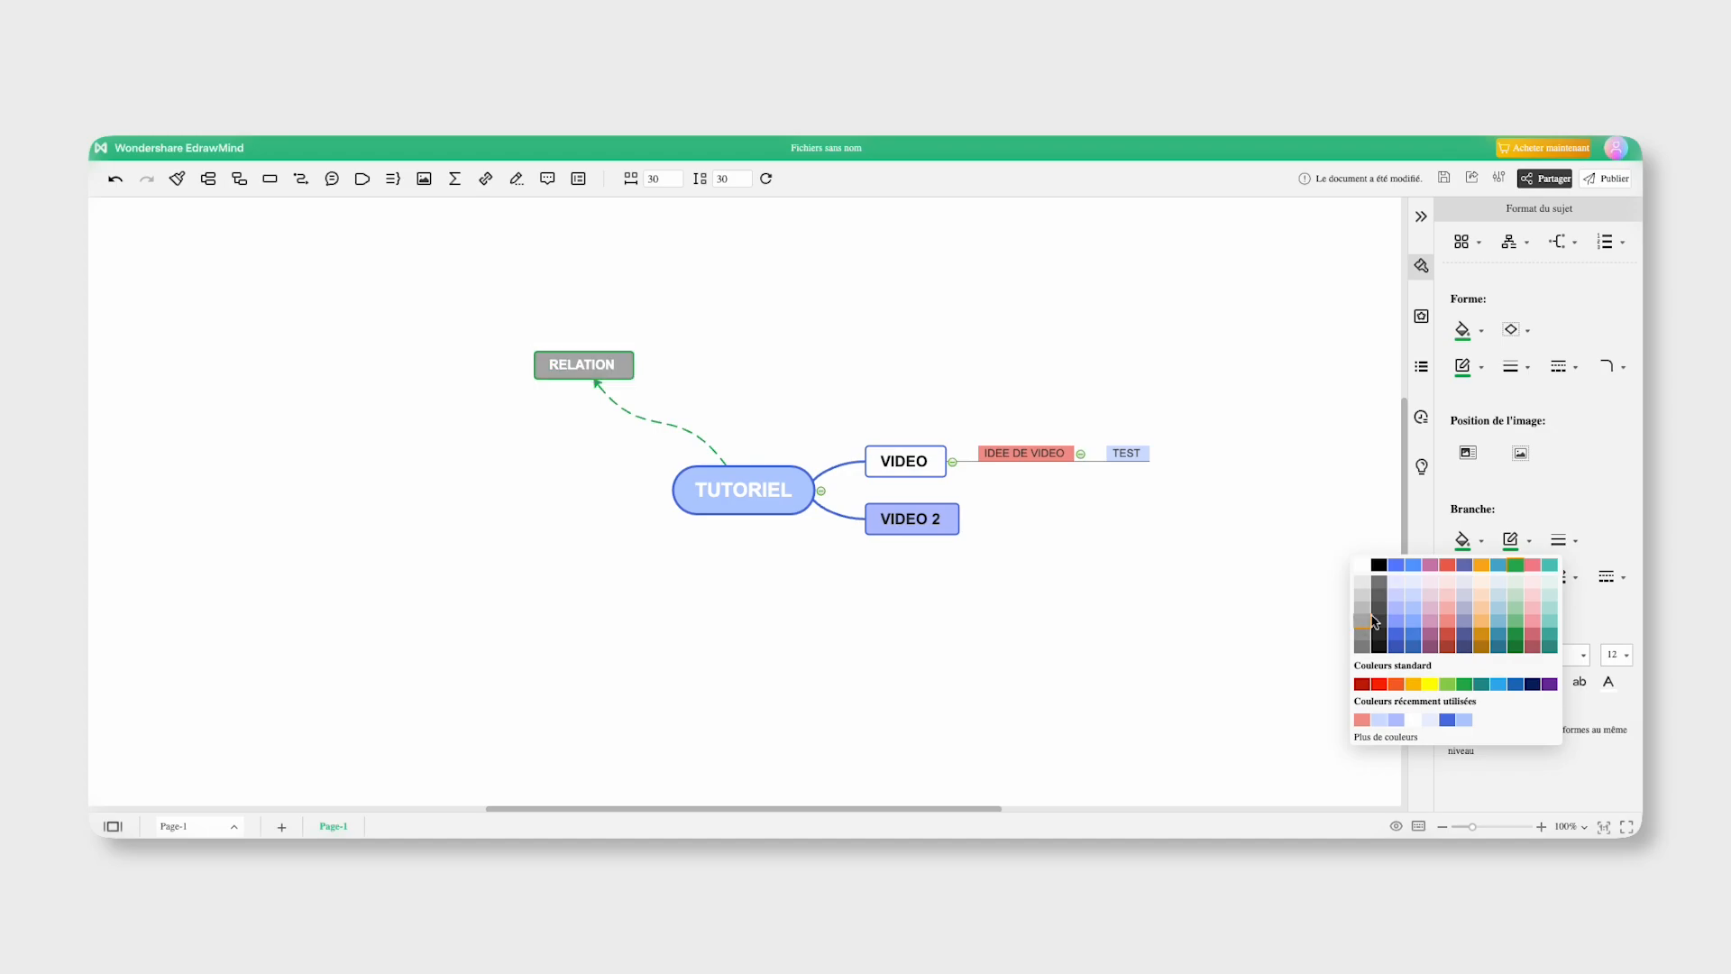
{"action": "left_click", "coordinate": [1404, 613]}
{"action": "left_click", "coordinate": [1529, 541]}
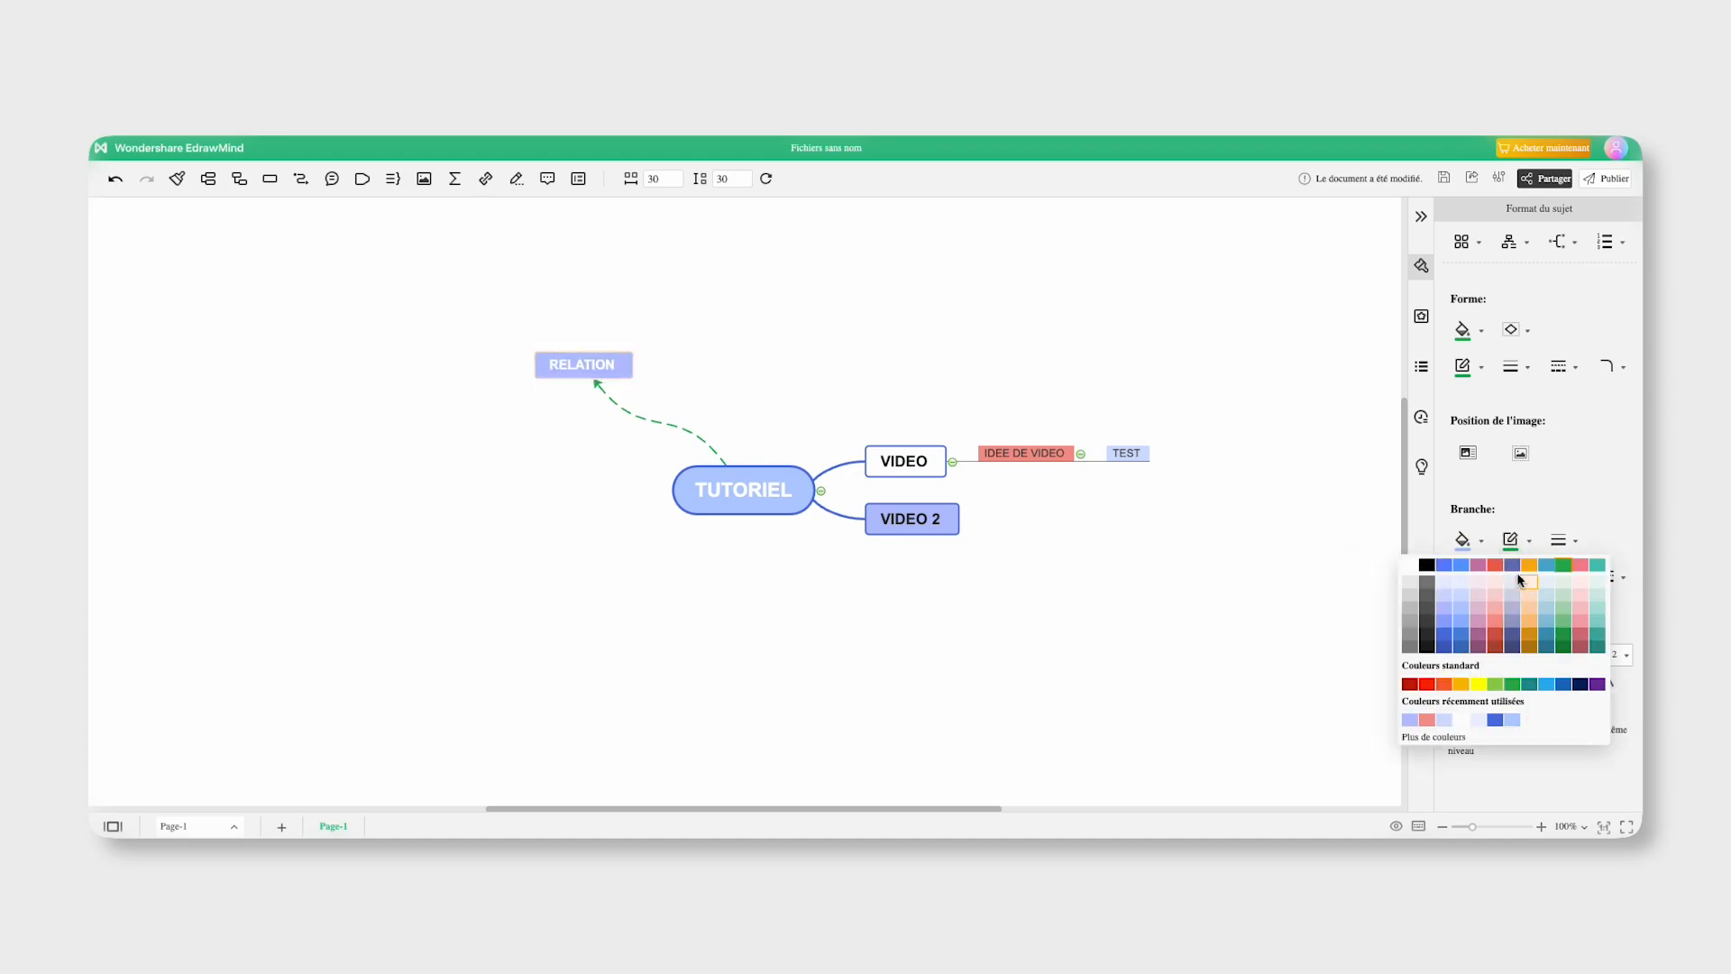
{"action": "left_click", "coordinate": [1463, 570]}
{"action": "left_click", "coordinate": [875, 564]}
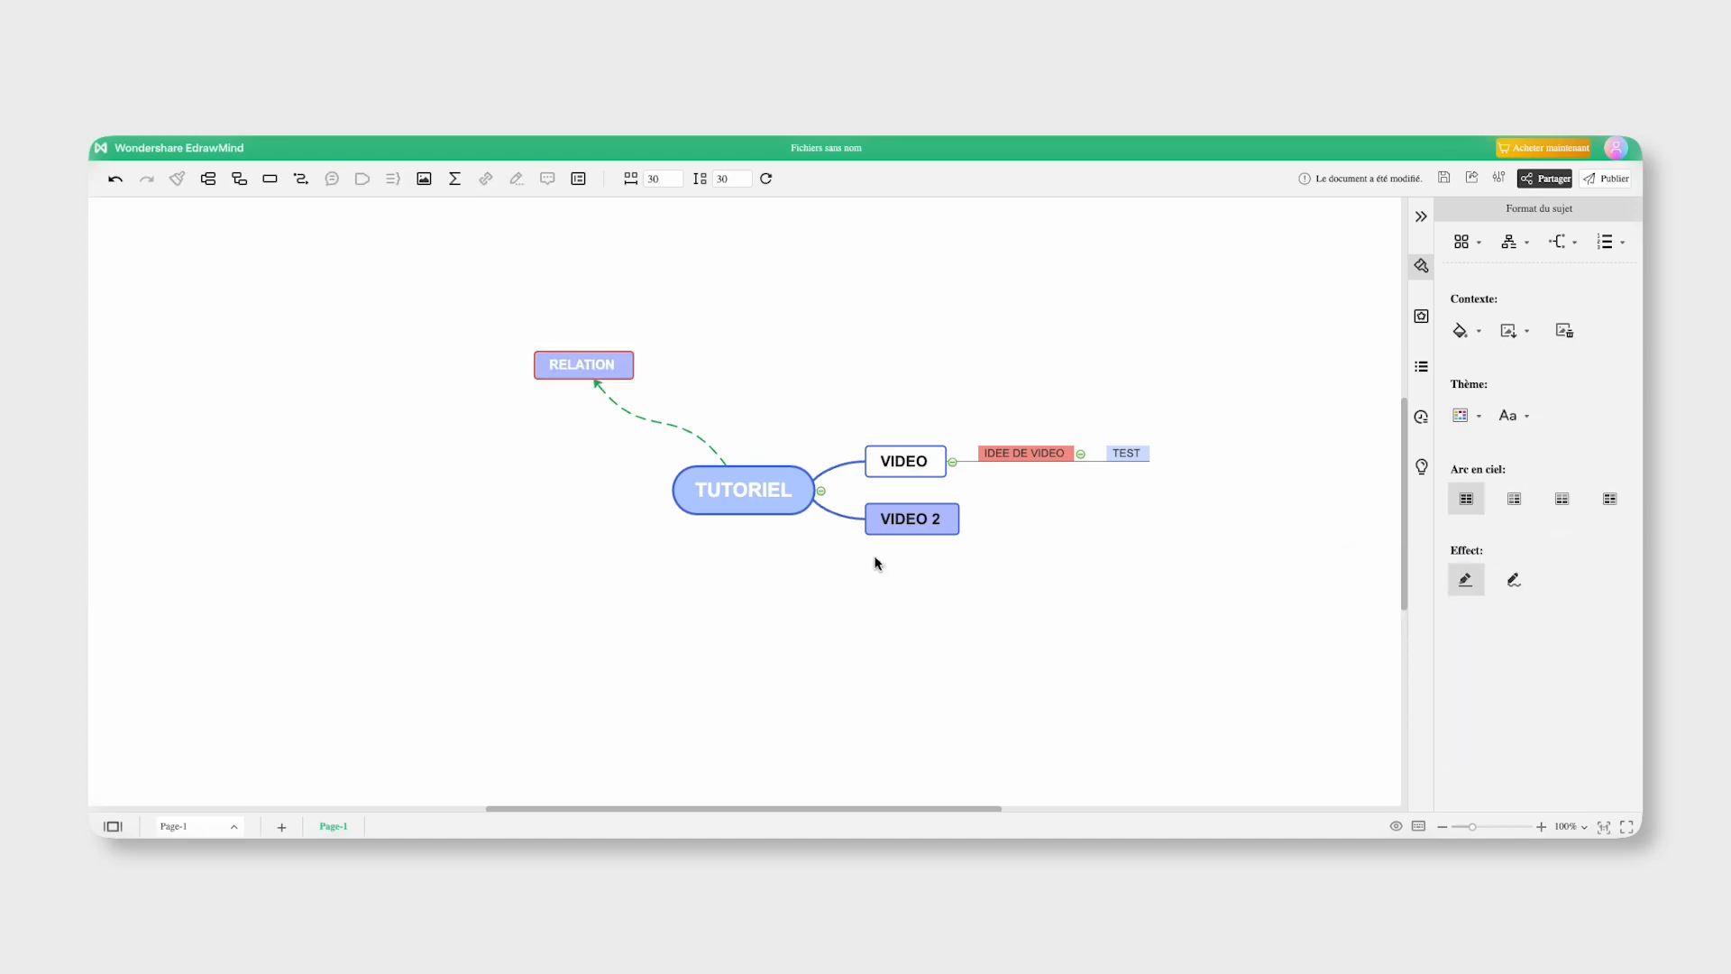
{"action": "left_click", "coordinate": [643, 422]}
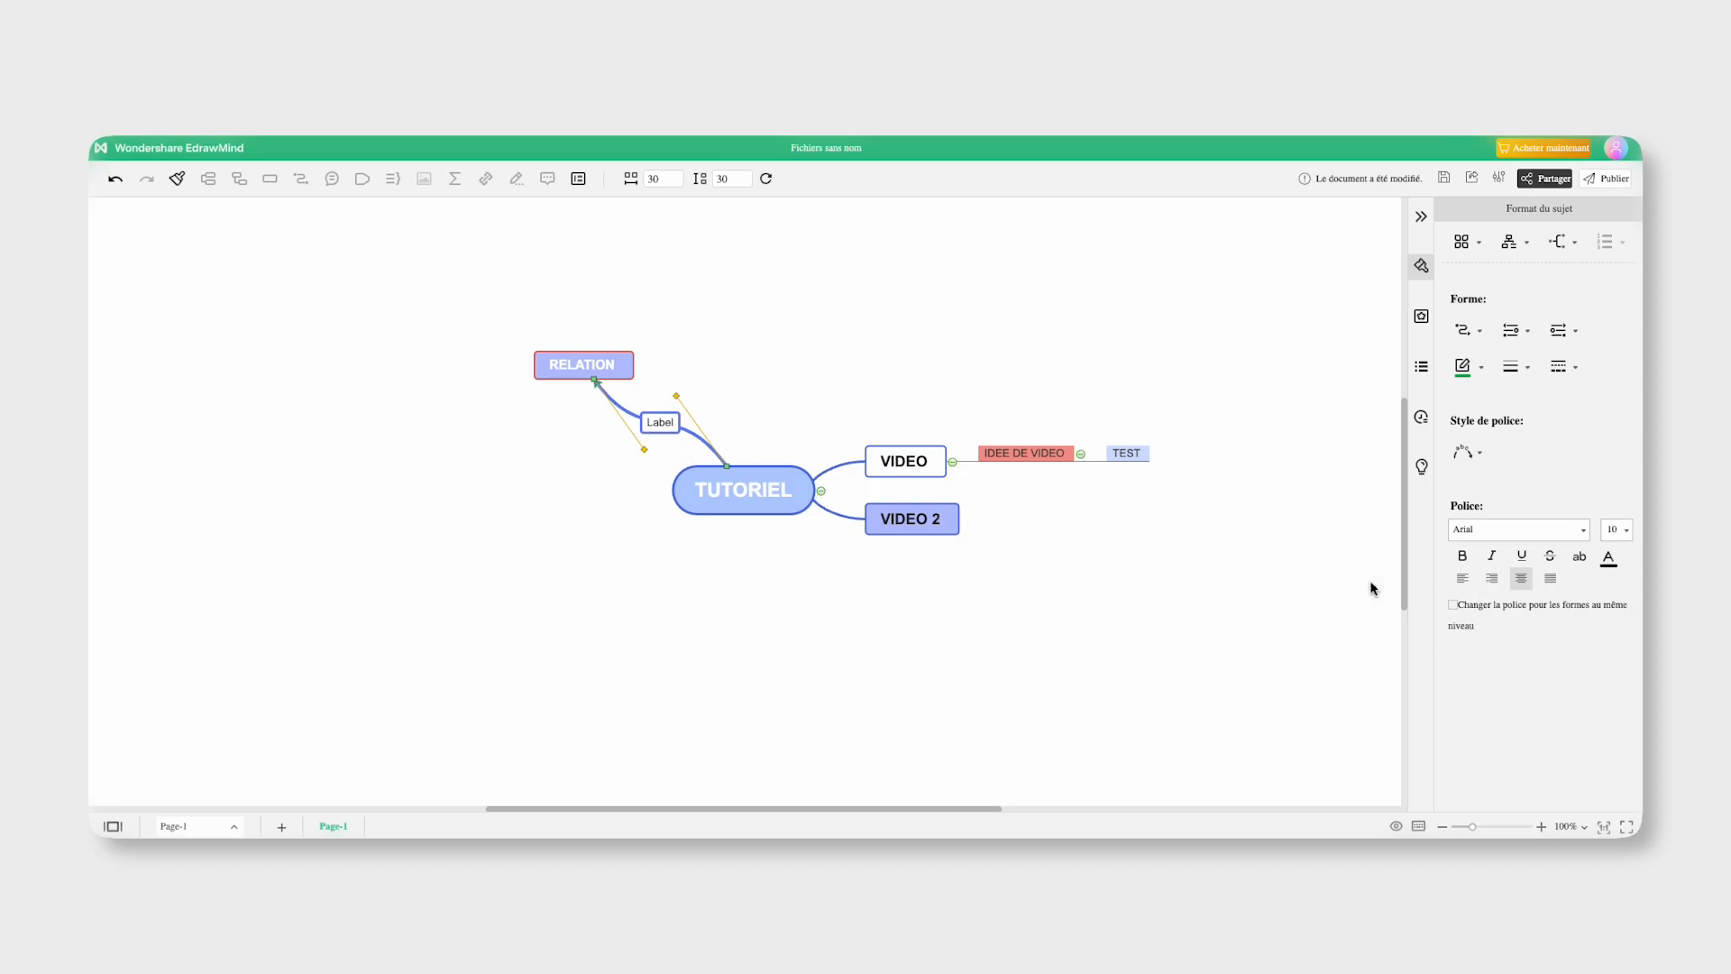
{"action": "left_click", "coordinate": [741, 400]}
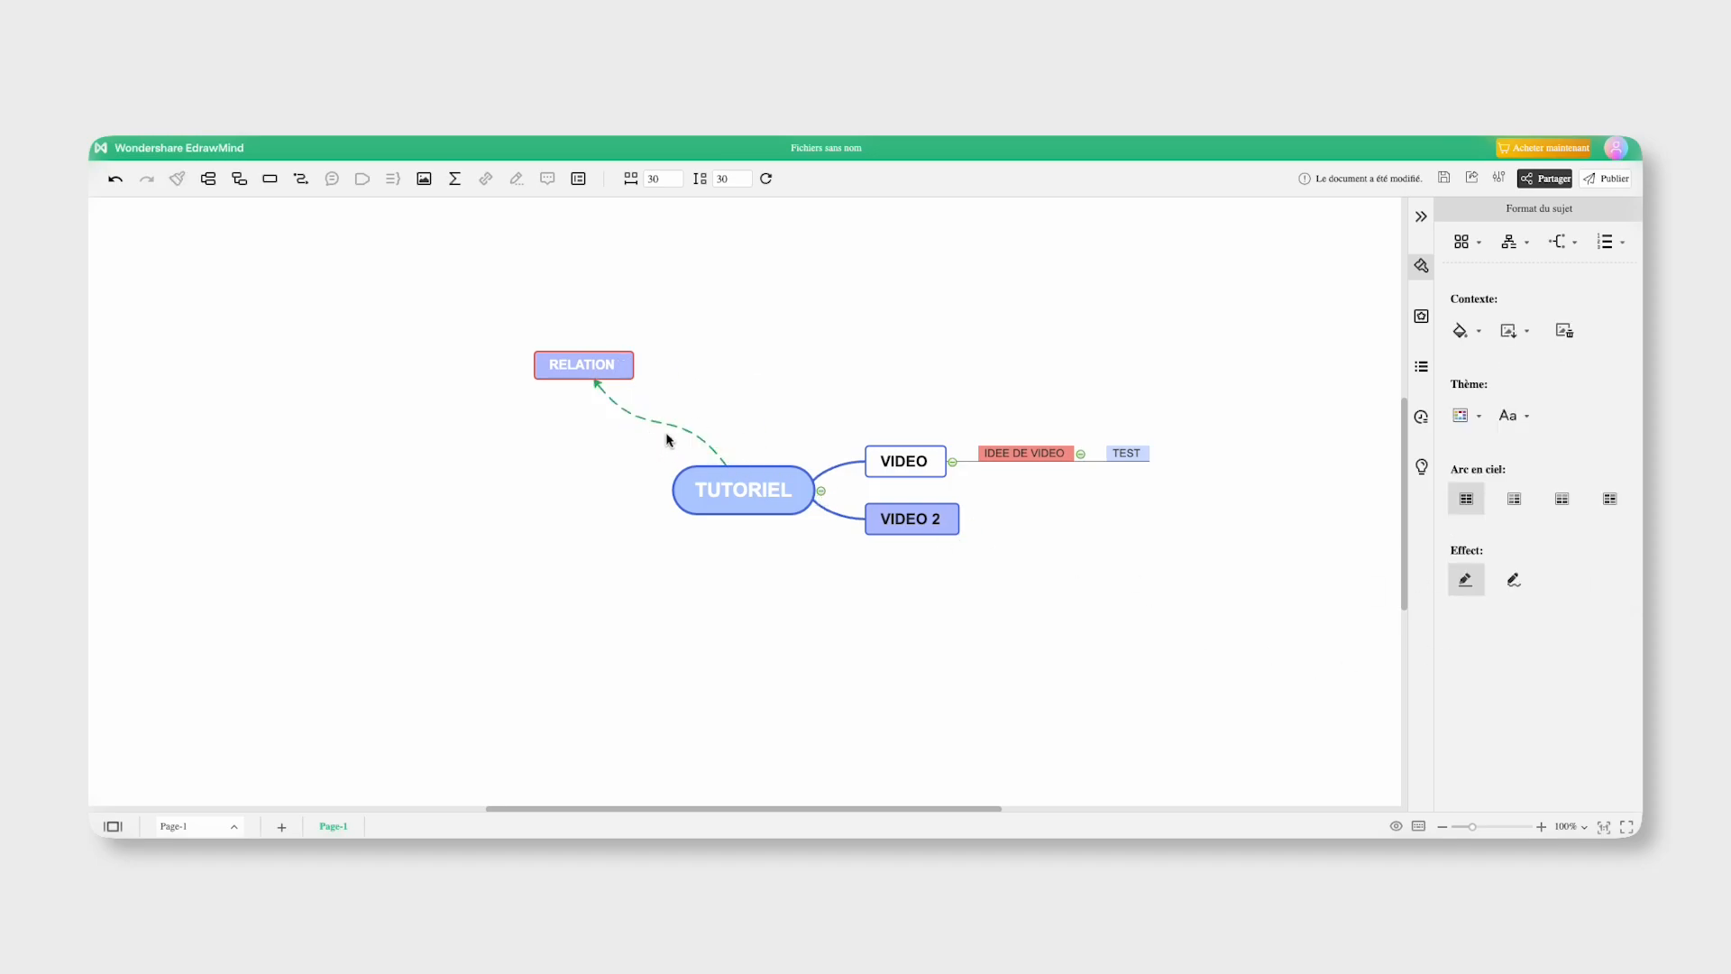
{"action": "left_click", "coordinate": [683, 471]}
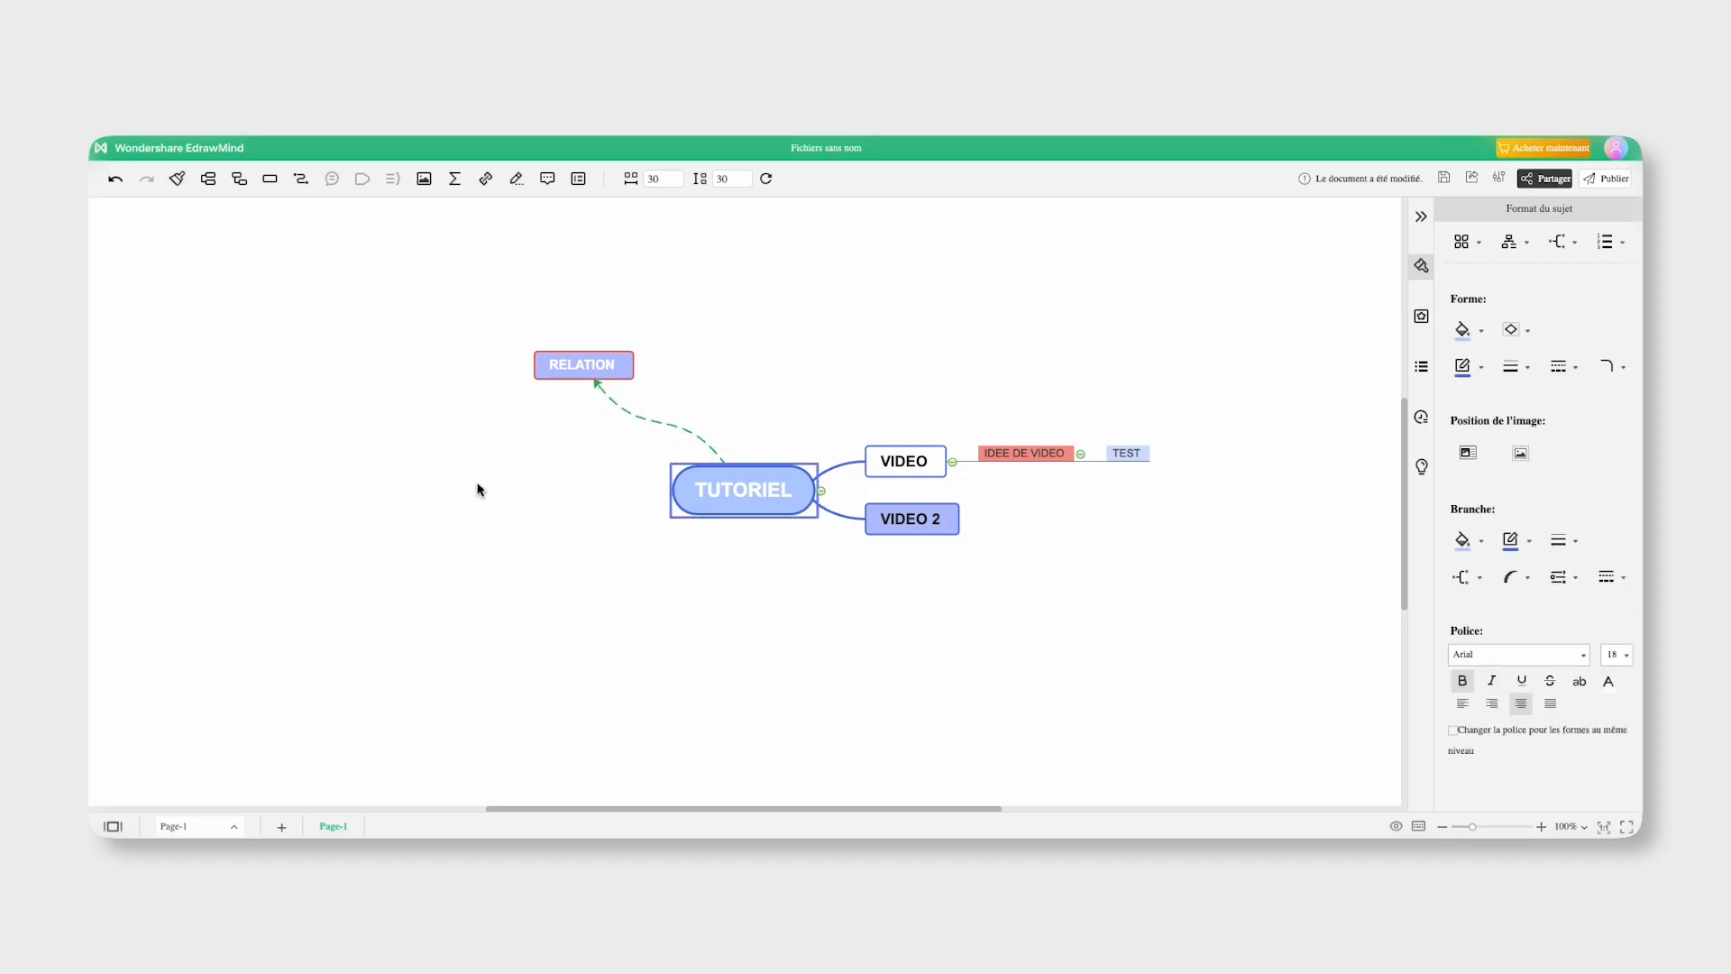
{"action": "left_click", "coordinate": [271, 180]}
{"action": "left_click_drag", "start_coordinate": [731, 307], "coordinate": [1121, 365]}
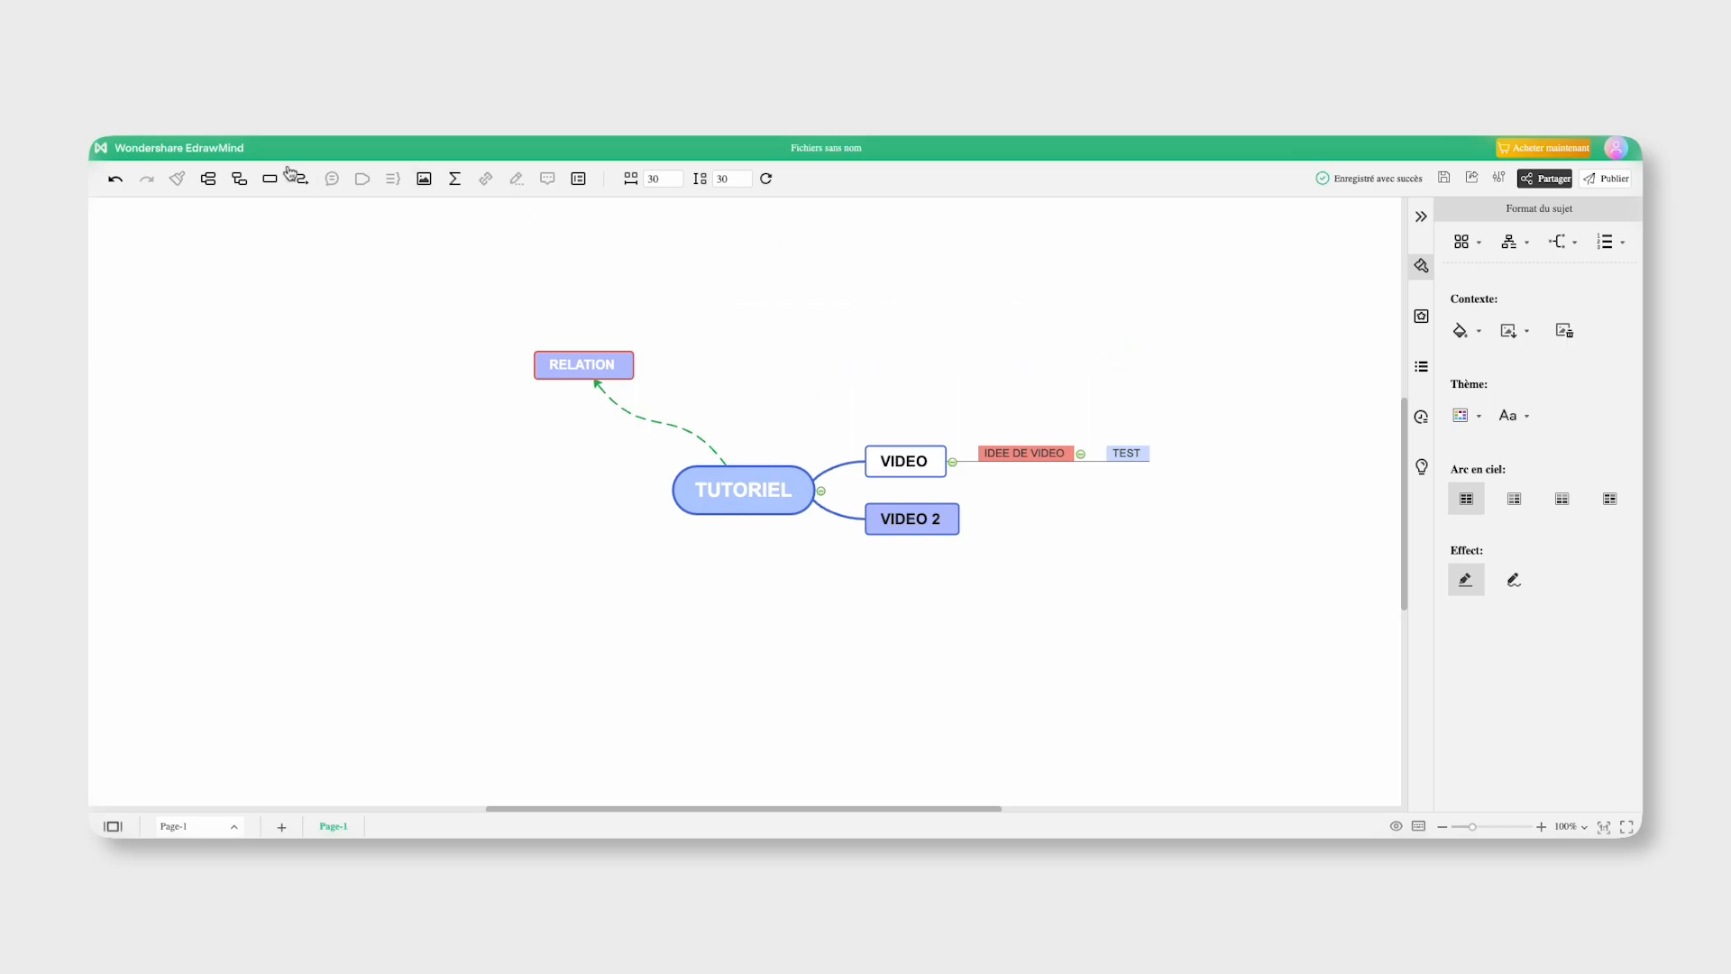
{"action": "left_click_drag", "start_coordinate": [846, 282], "coordinate": [1026, 384]}
{"action": "left_click", "coordinate": [538, 366]}
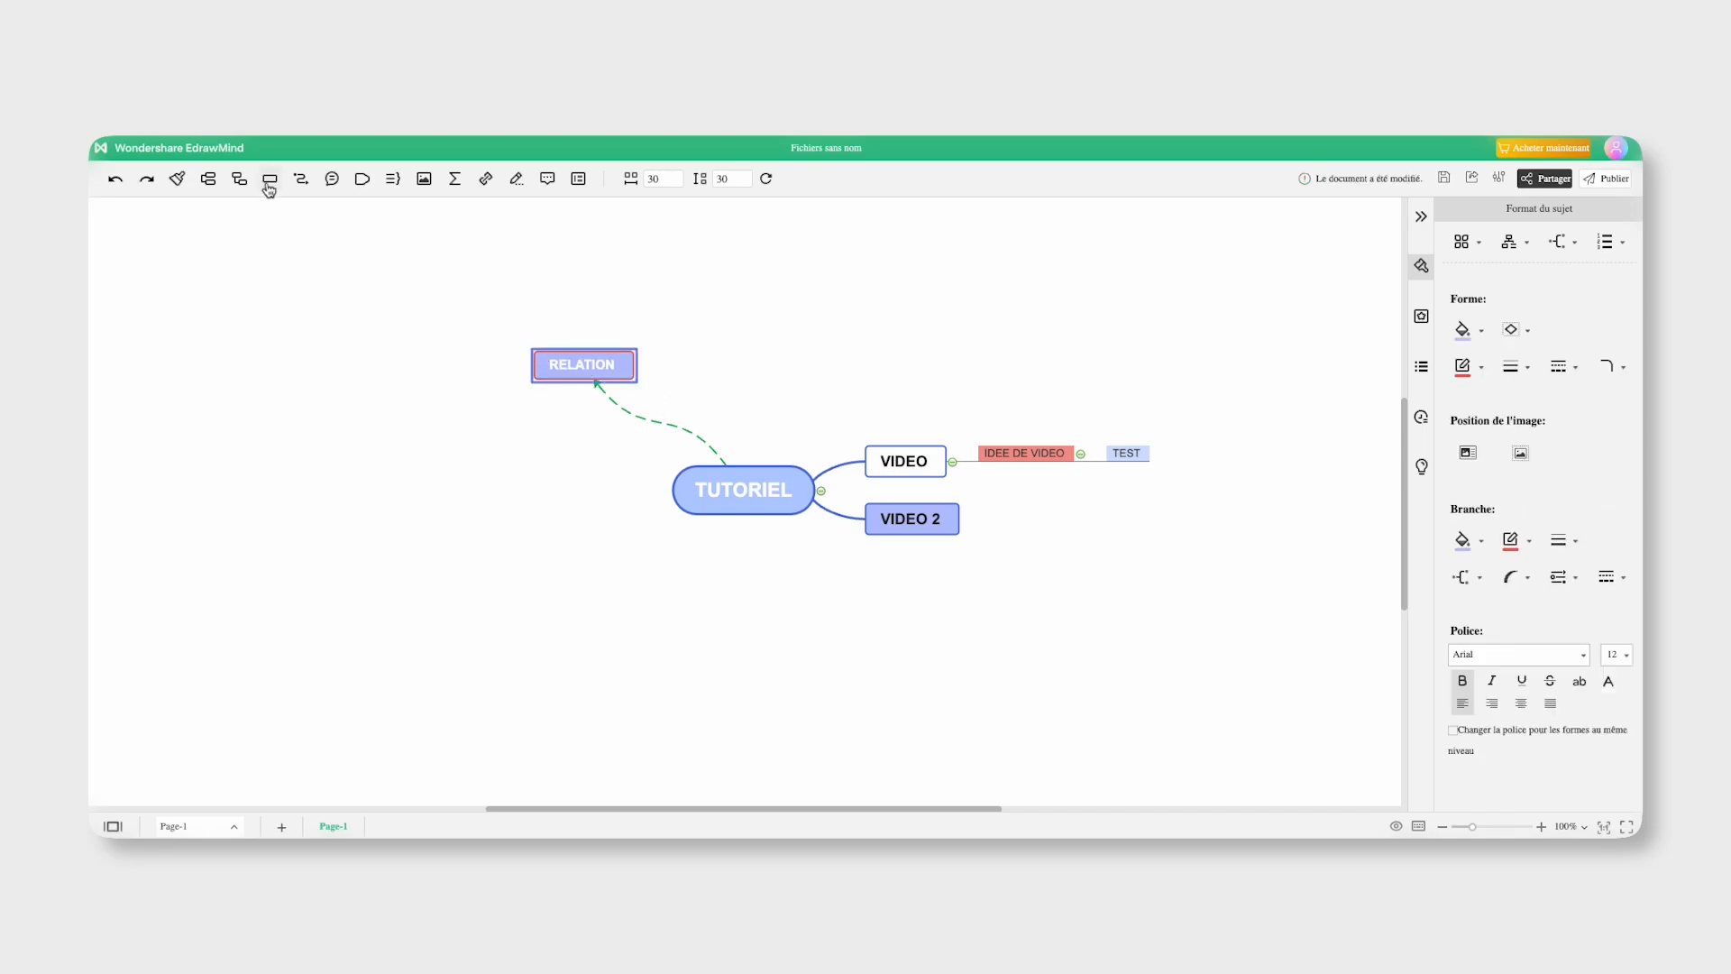
Place a floating topic above the VIDEO topic and name it UN SUJET
{"action": "left_click", "coordinate": [908, 290]}
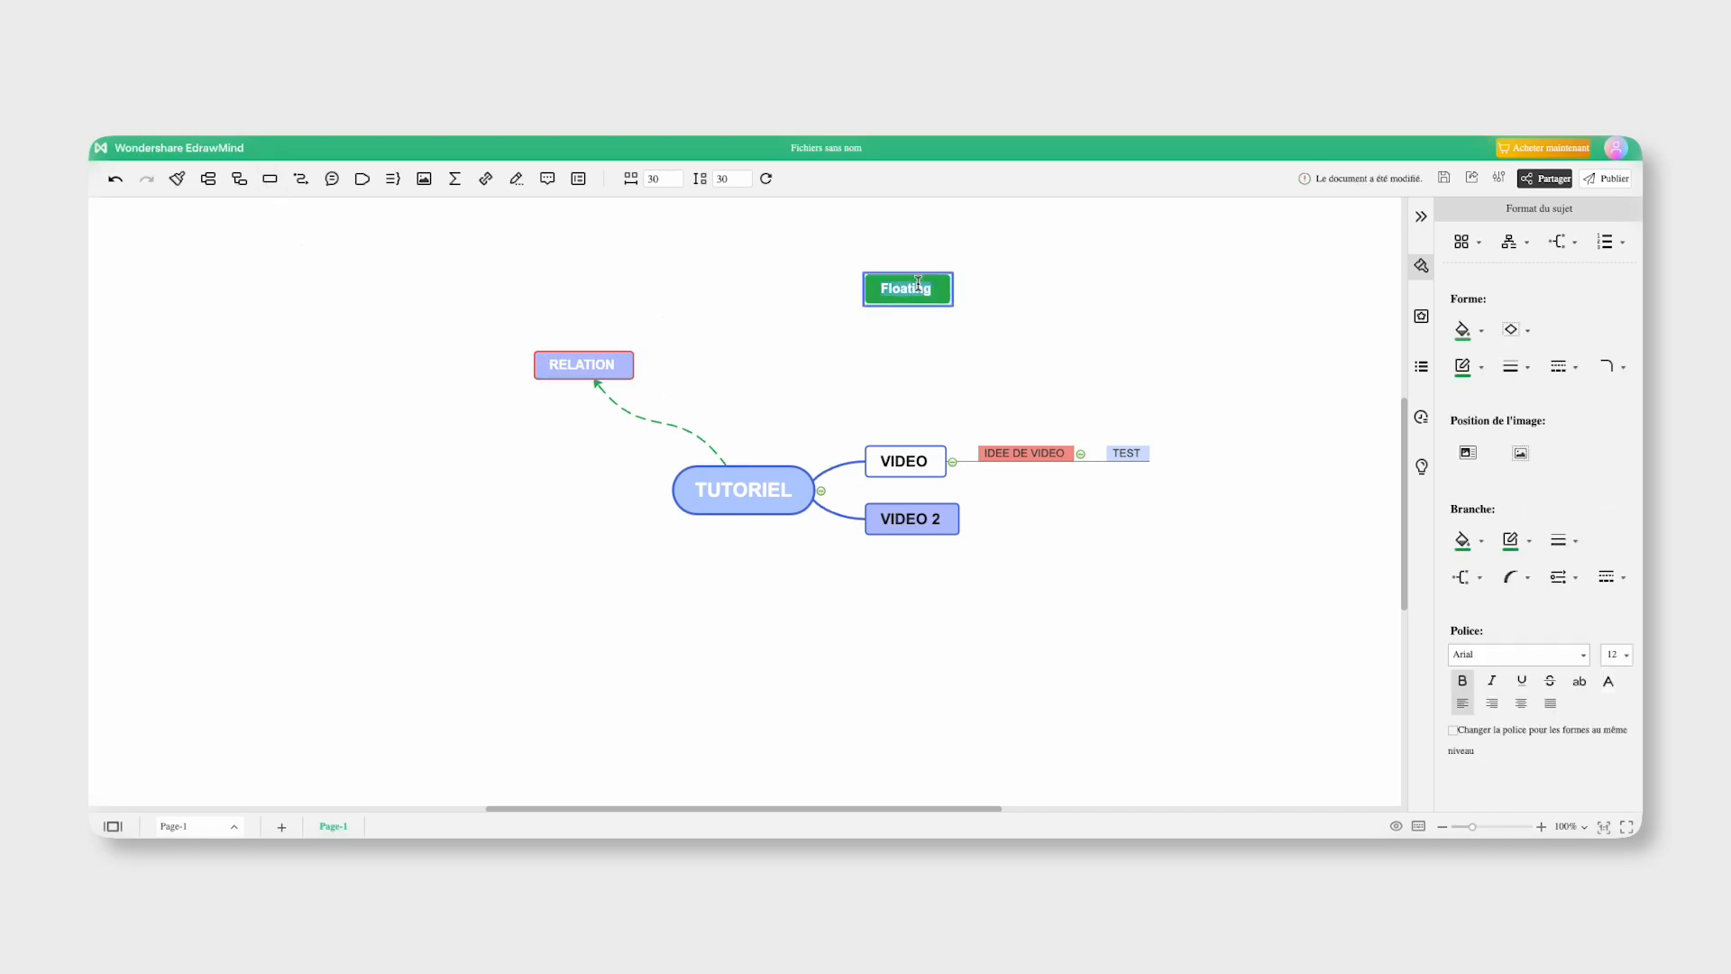
{"action": "key", "text": "BackSpace"}
{"action": "left_click_drag", "start_coordinate": [952, 289], "coordinate": [903, 288]}
Give the UN SUJET topic a muted light violet branch border and a dark indigo branch fill
{"action": "left_click", "coordinate": [1505, 547]}
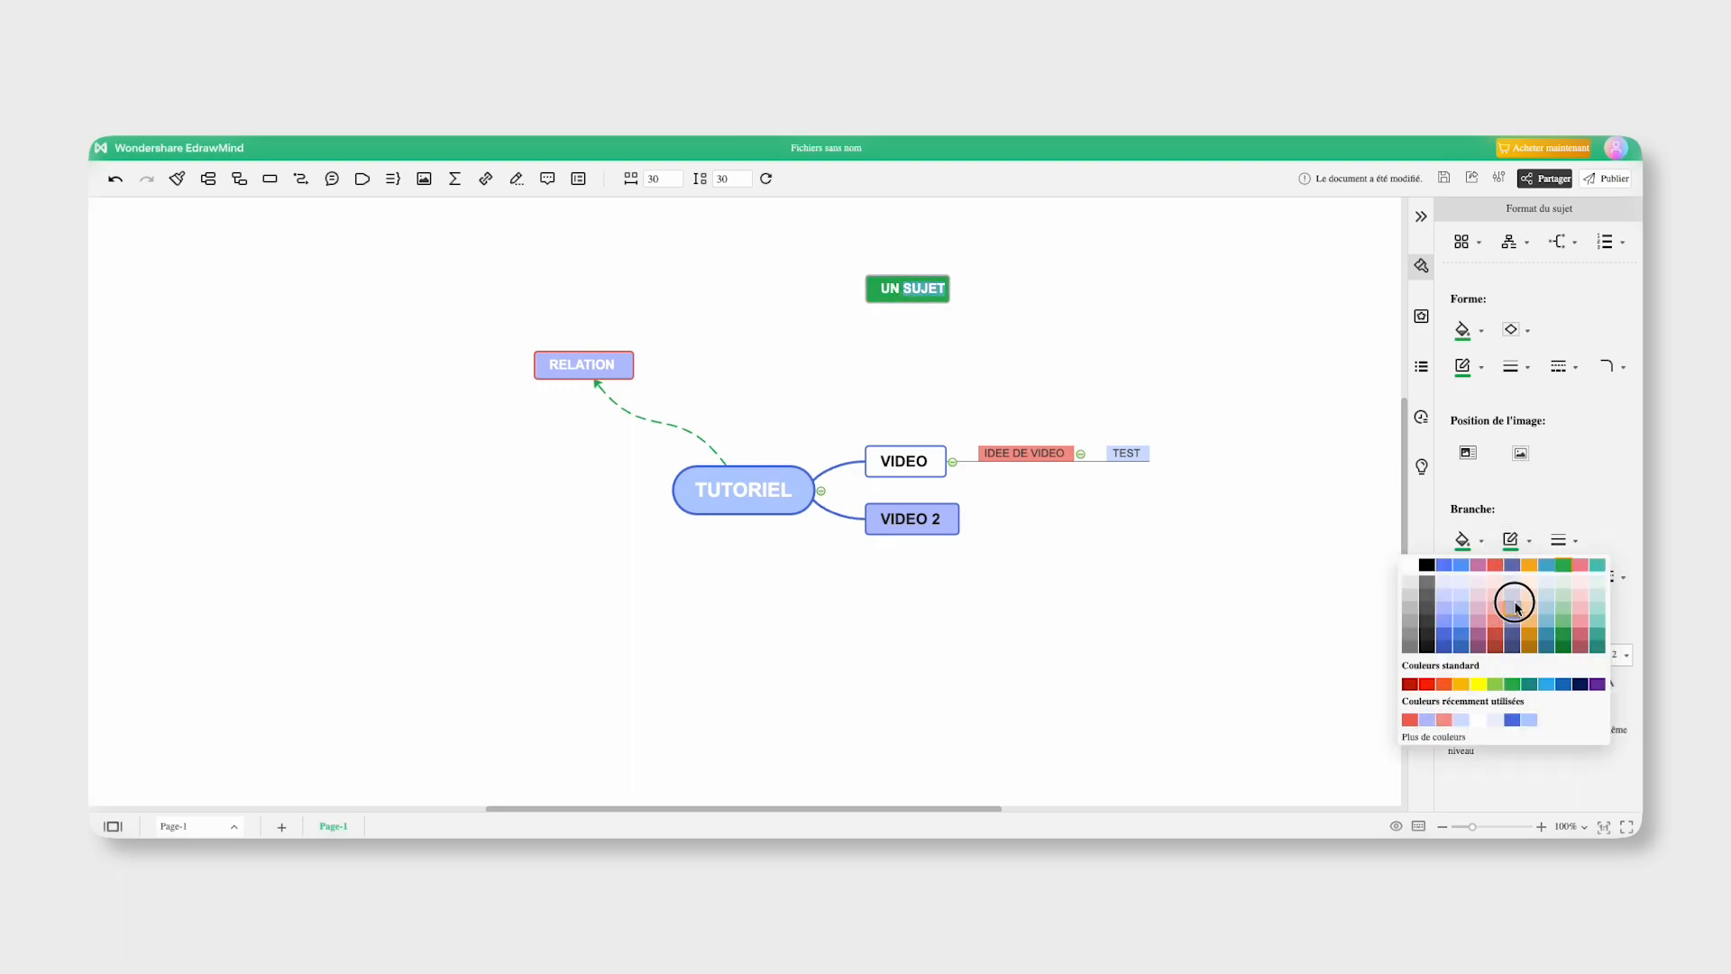
{"action": "left_click", "coordinate": [1501, 613]}
{"action": "left_click", "coordinate": [1474, 546]}
{"action": "left_click", "coordinate": [1499, 647]}
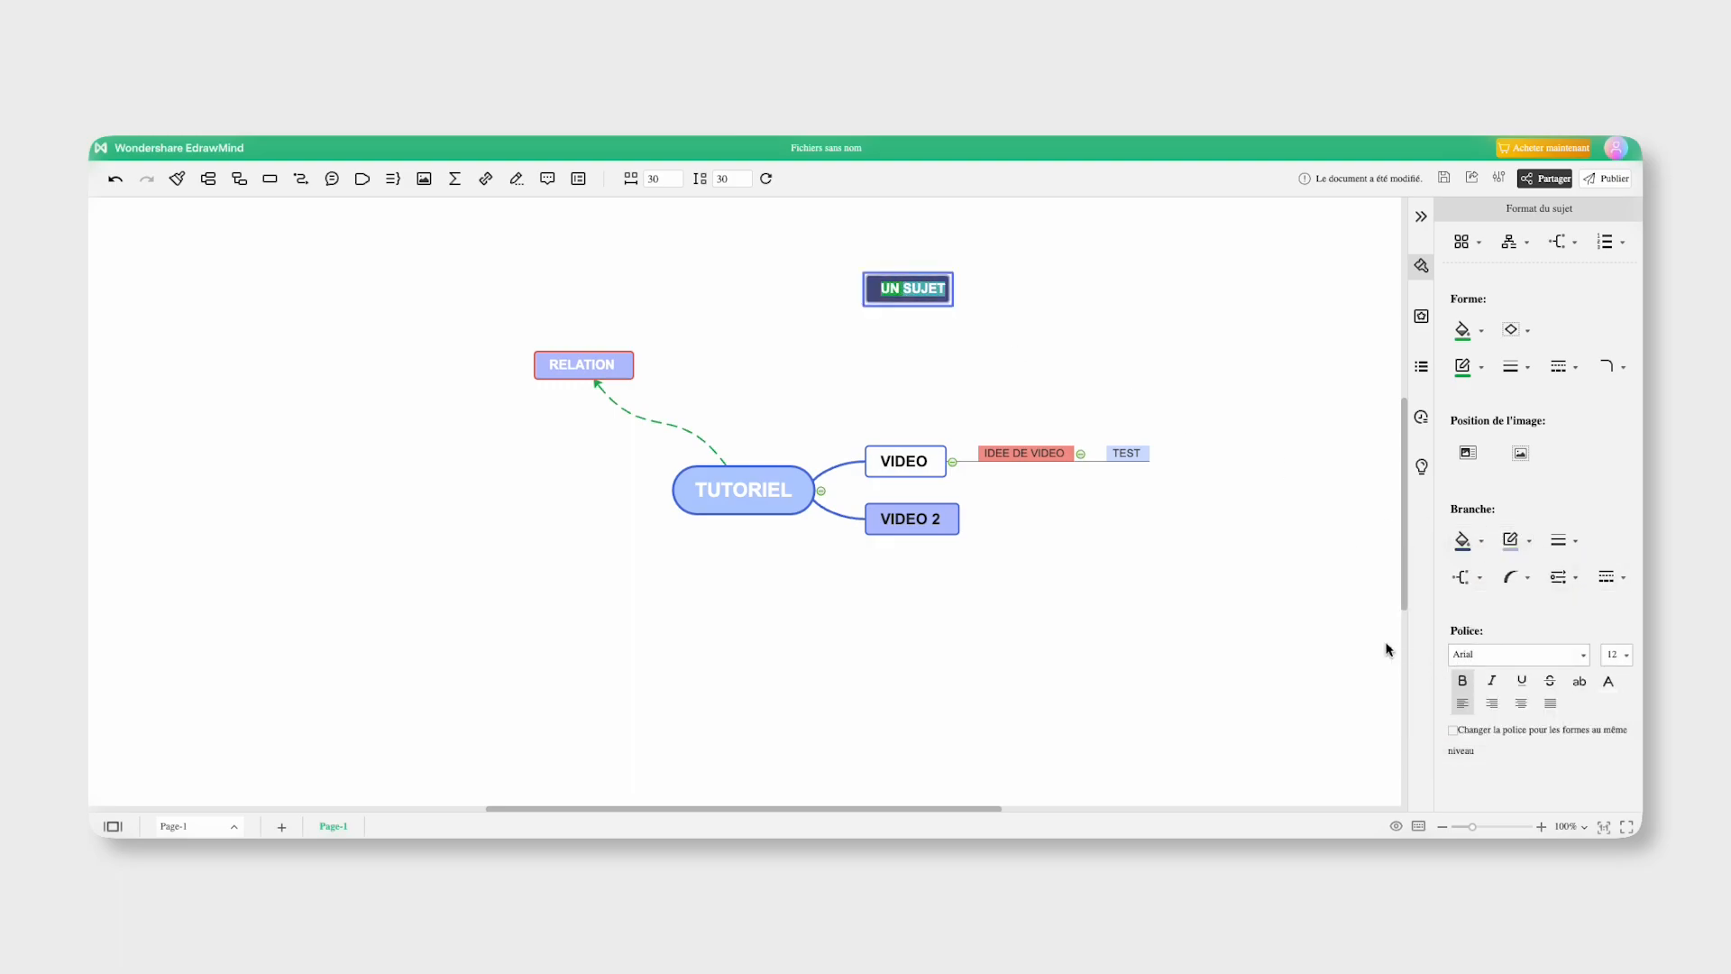
{"action": "left_click", "coordinate": [1132, 372]}
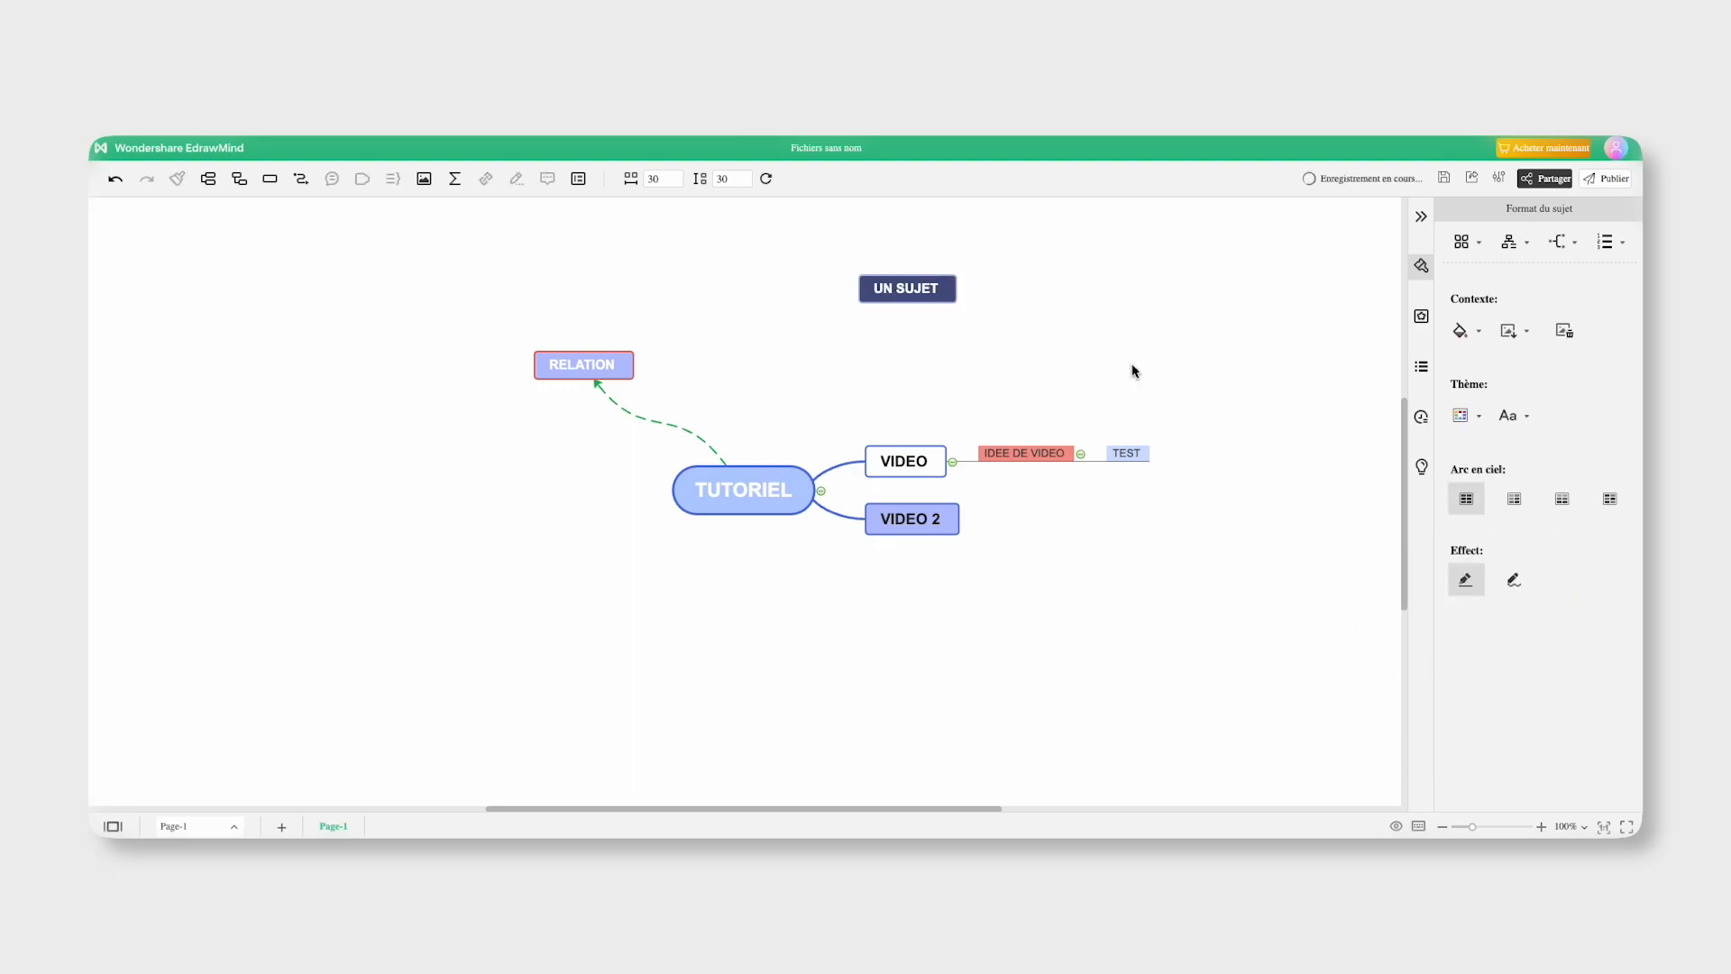
Add one subtopic to the floating topic UN SUJET, keeping its default text
{"action": "left_click", "coordinate": [963, 303]}
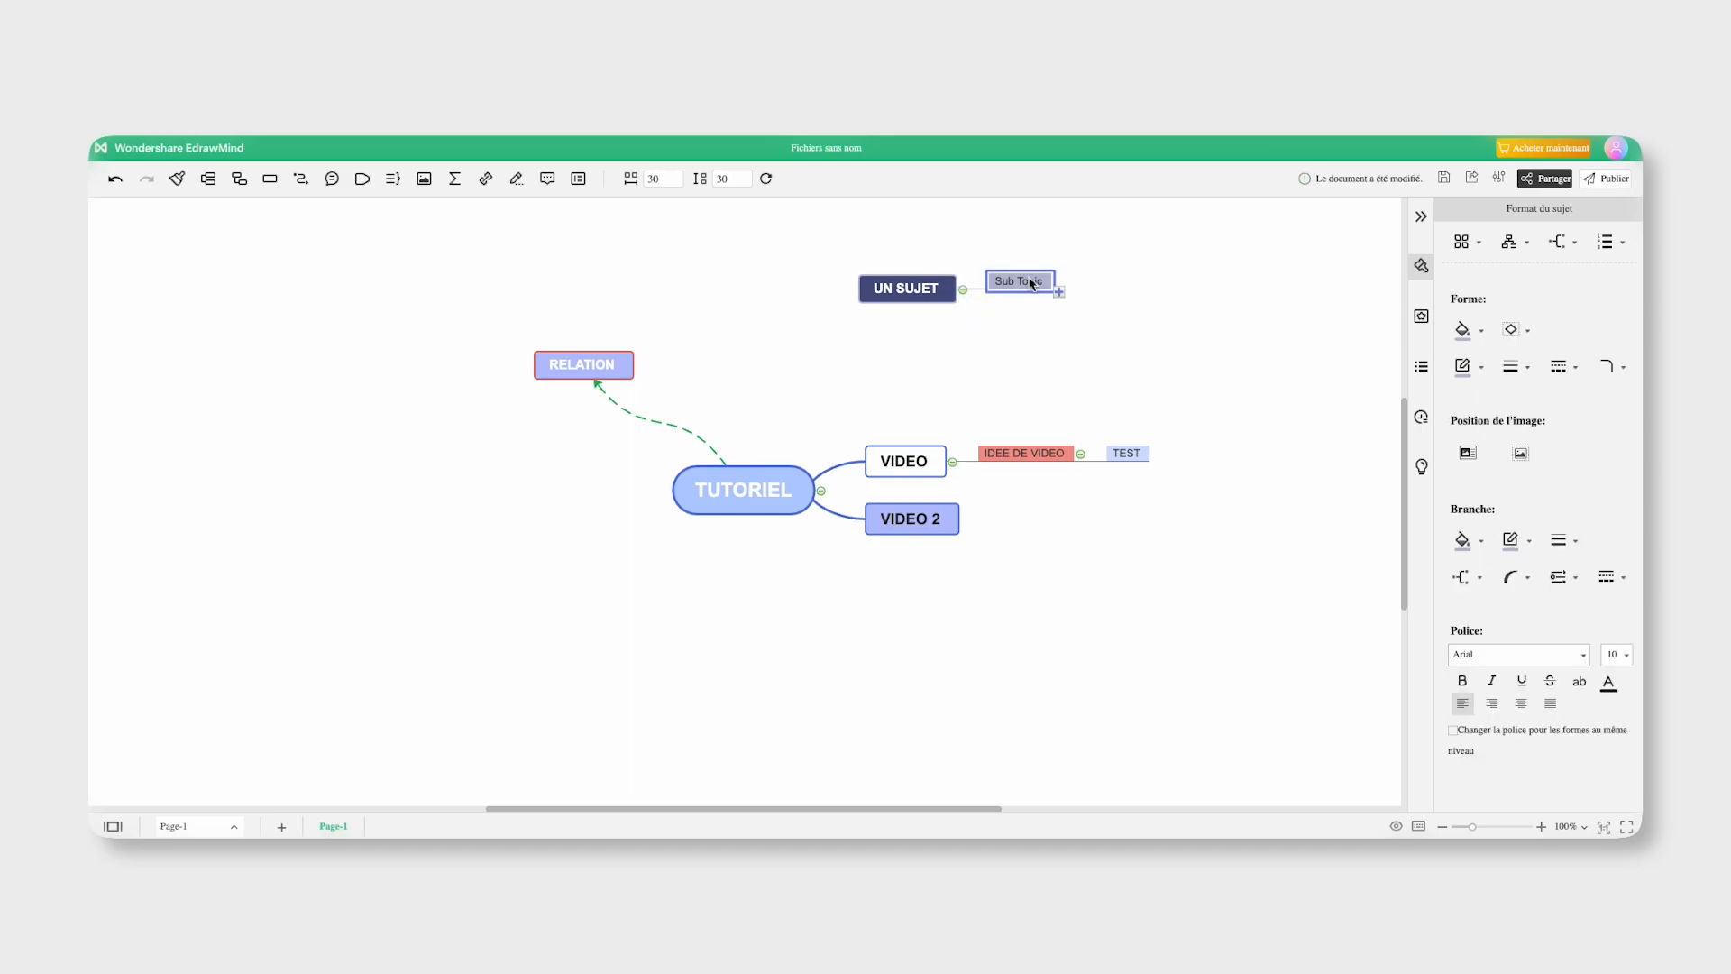
{"action": "key", "text": "Delete"}
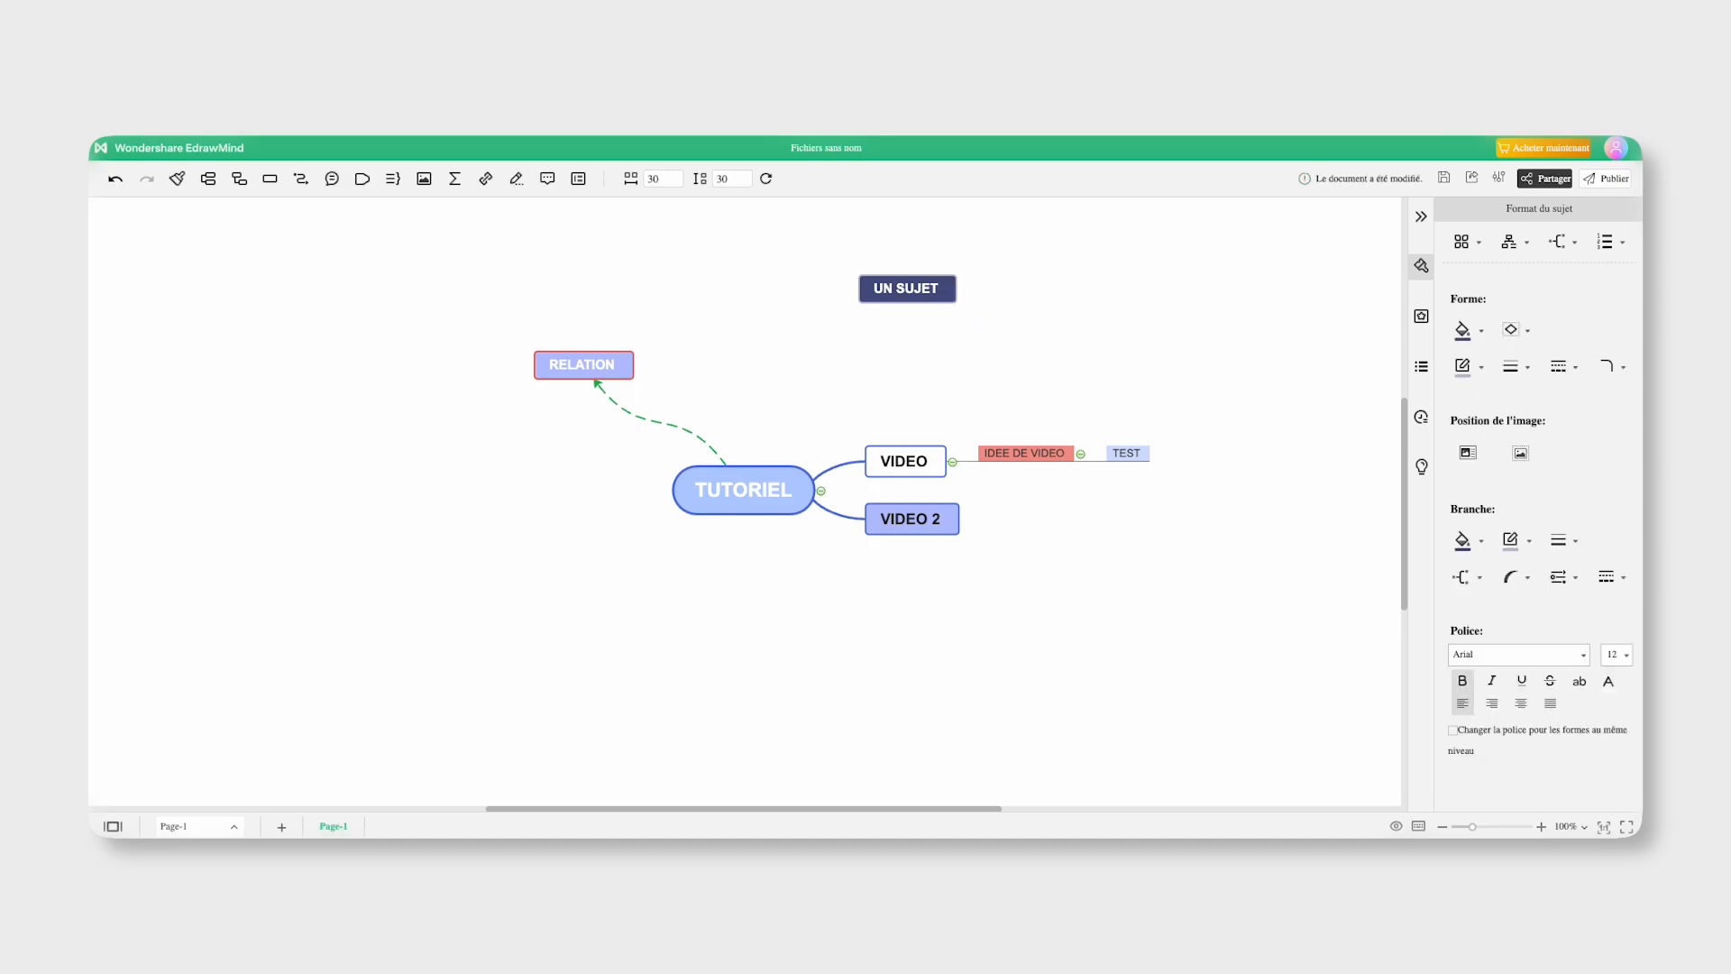
{"action": "left_click", "coordinate": [965, 304]}
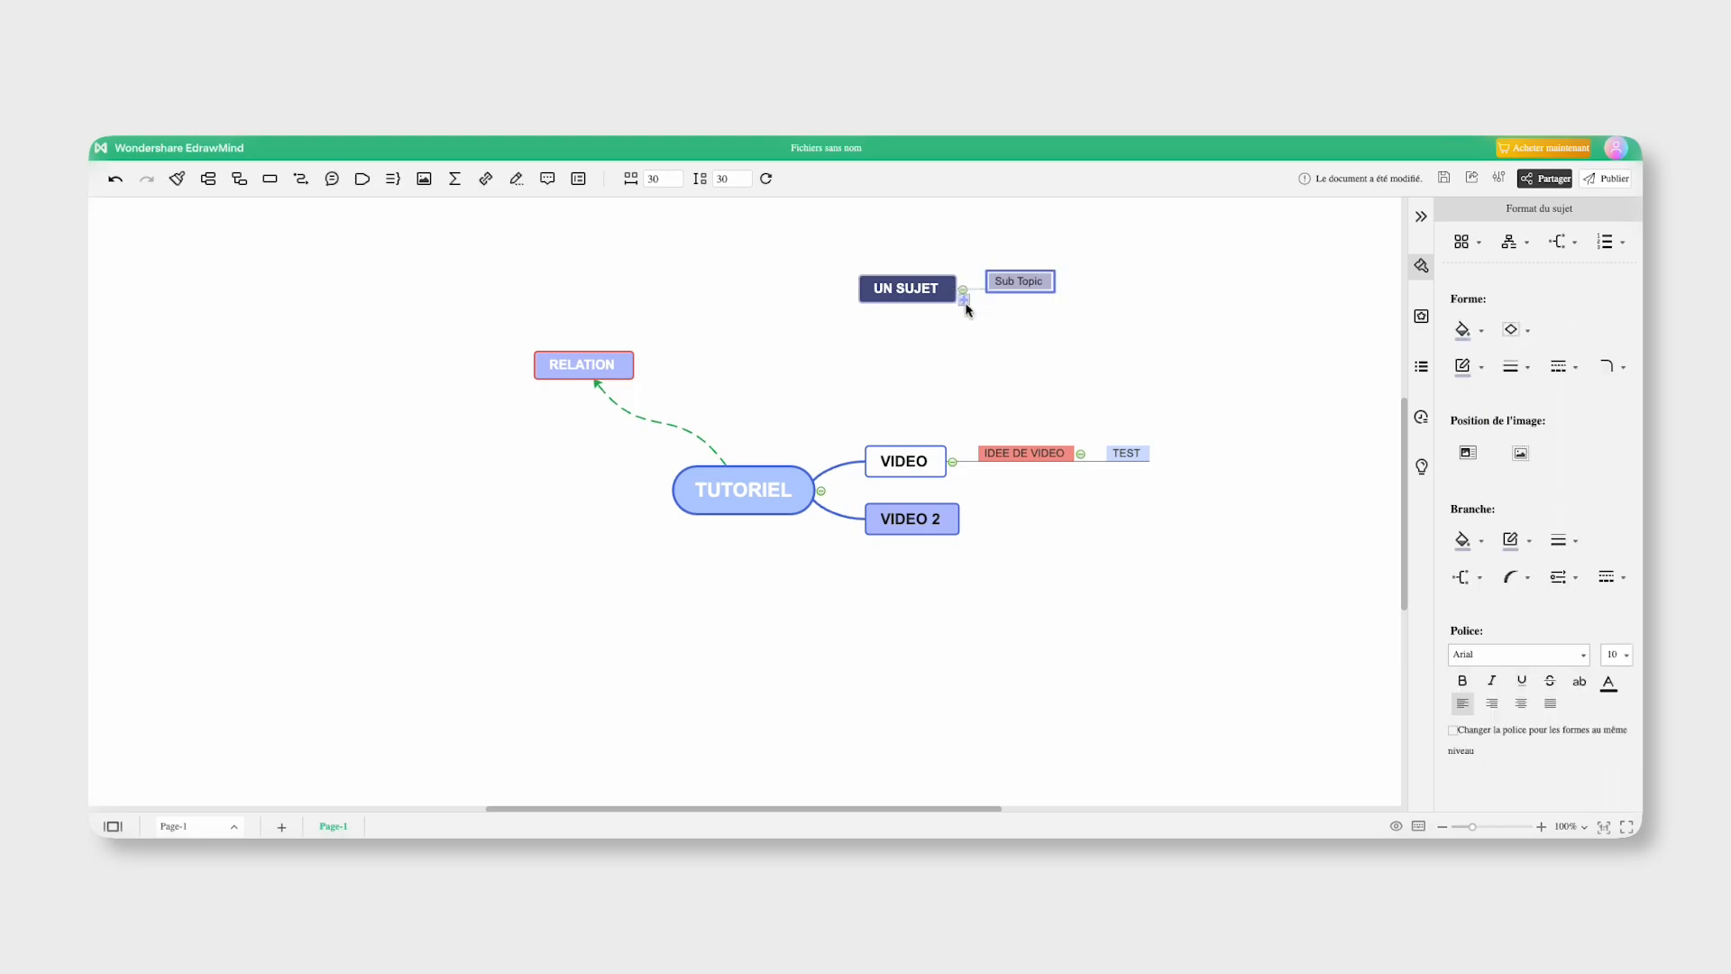
{"action": "left_click", "coordinate": [1068, 311]}
Move UN SUJET down closer to TUTORIEL, and shift the TUTORIEL map slightly up and to the left
{"action": "left_click_drag", "start_coordinate": [931, 292], "coordinate": [865, 352]}
{"action": "left_click", "coordinate": [941, 395]}
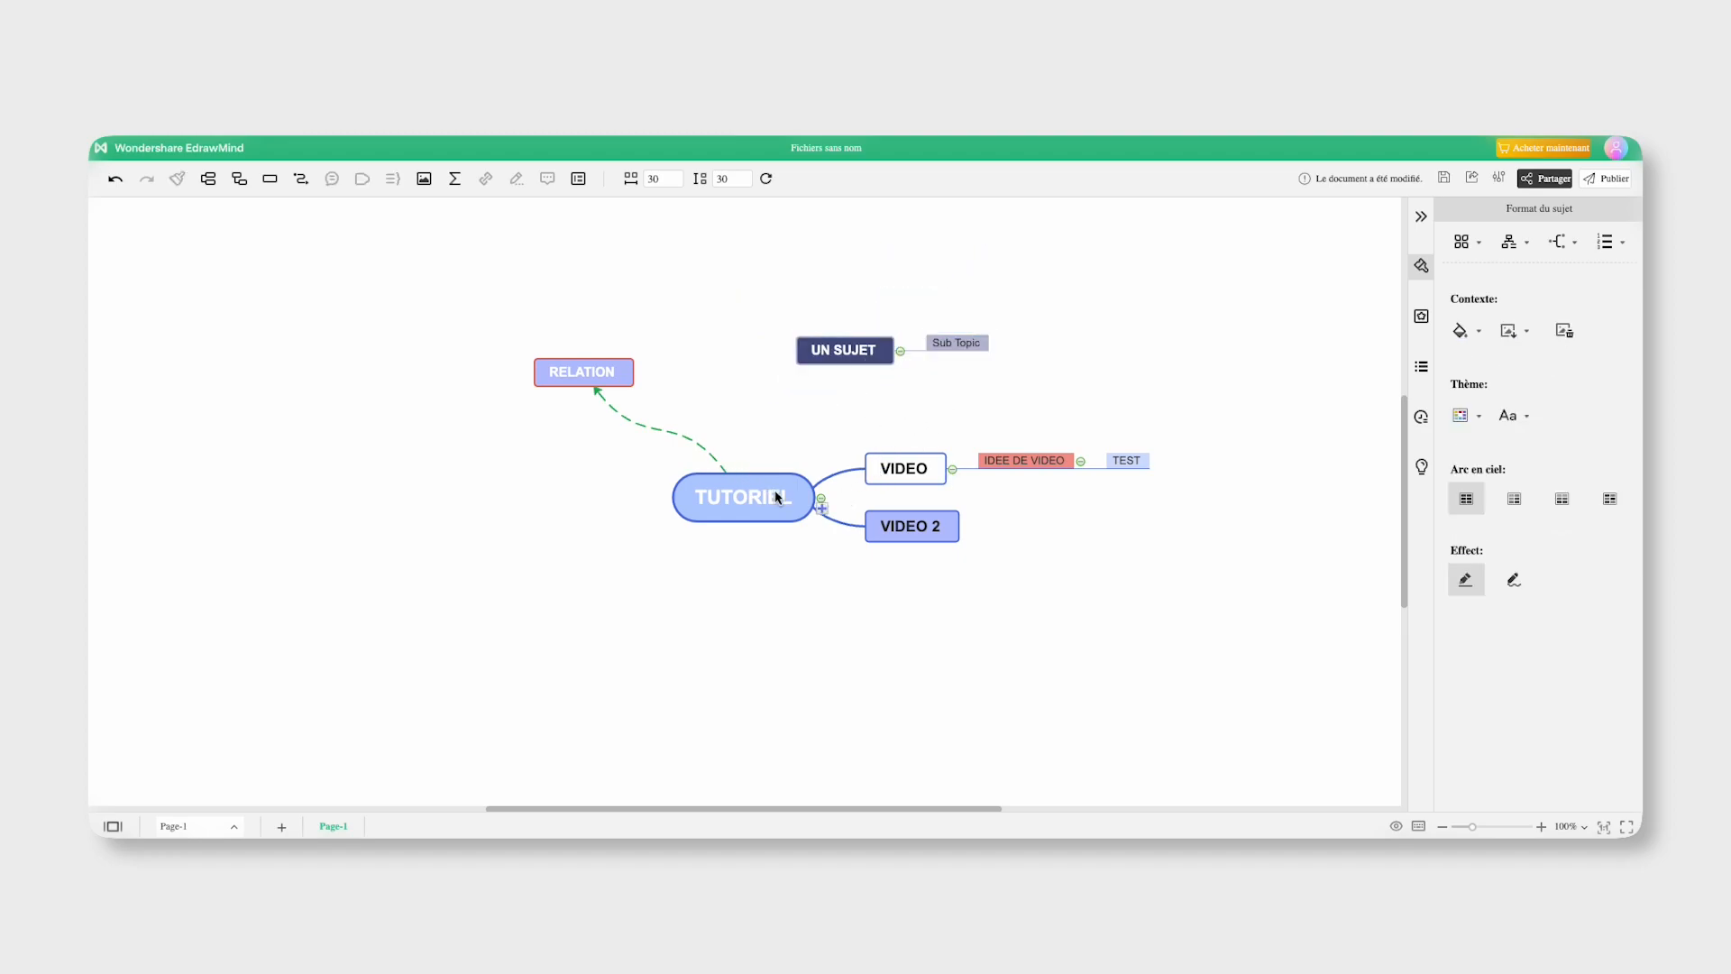
{"action": "mouse_move", "coordinate": [764, 479]}
{"action": "left_mouse_down"}
{"action": "mouse_move", "coordinate": [778, 422]}
{"action": "mouse_move", "coordinate": [748, 469]}
{"action": "left_mouse_up"}
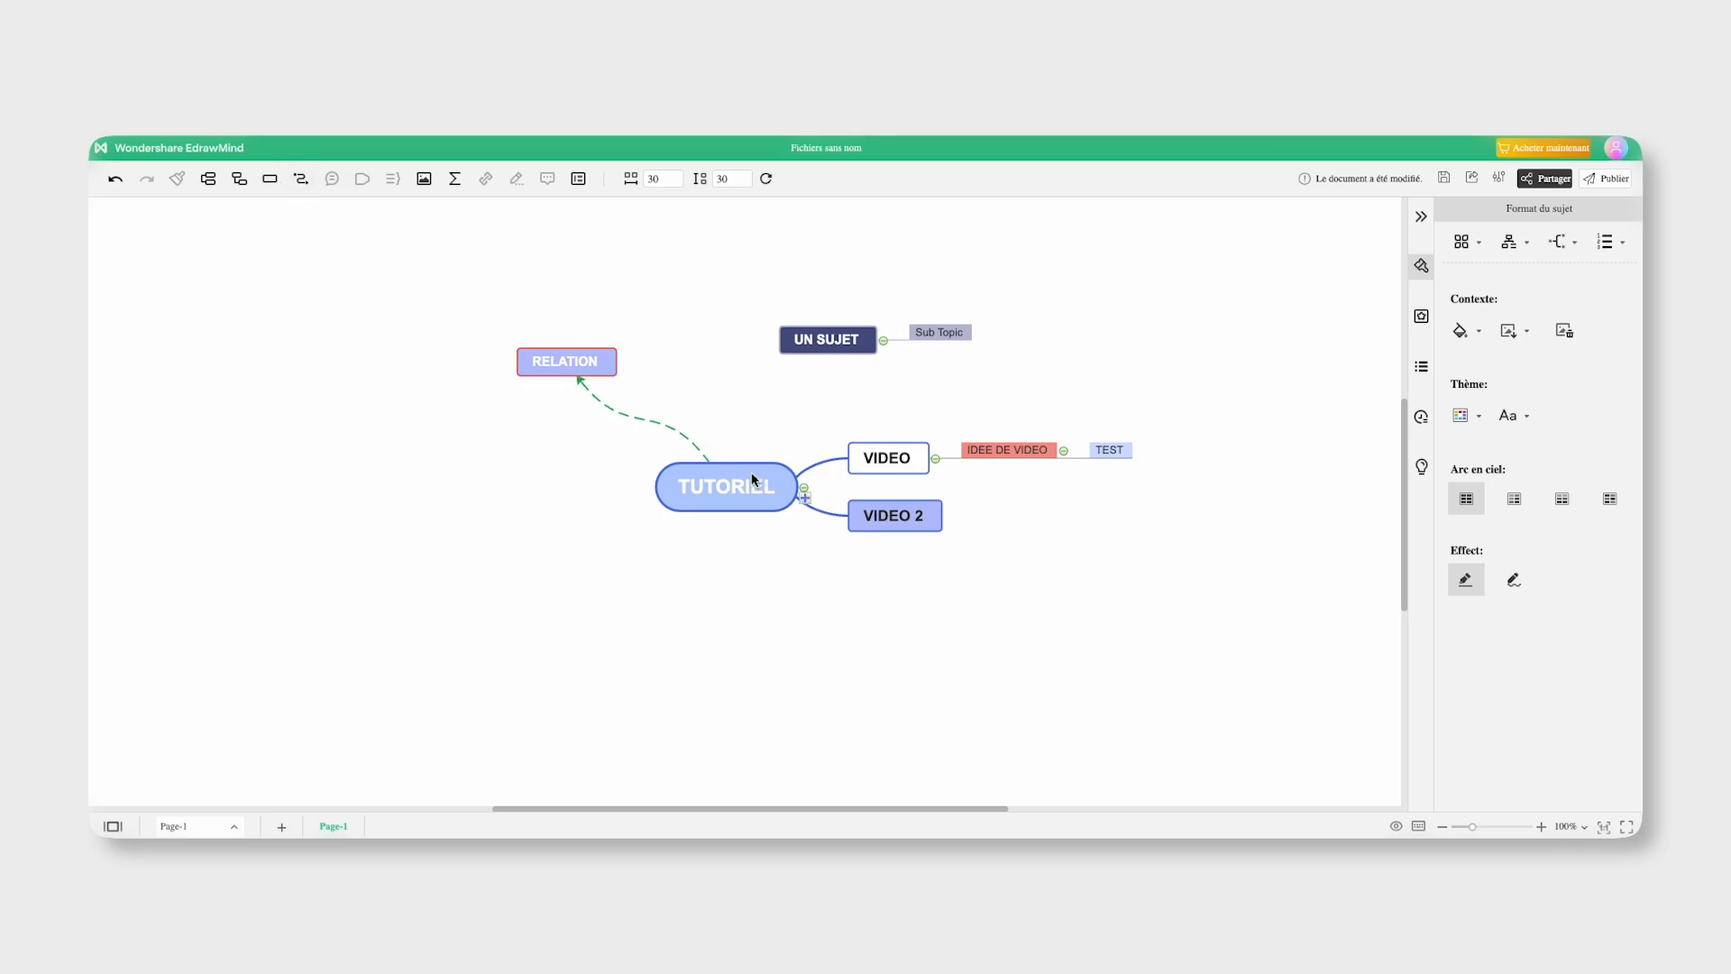
Draw a relationship from TUTORIEL to the floating topic UN SUJET
{"action": "left_click", "coordinate": [740, 505]}
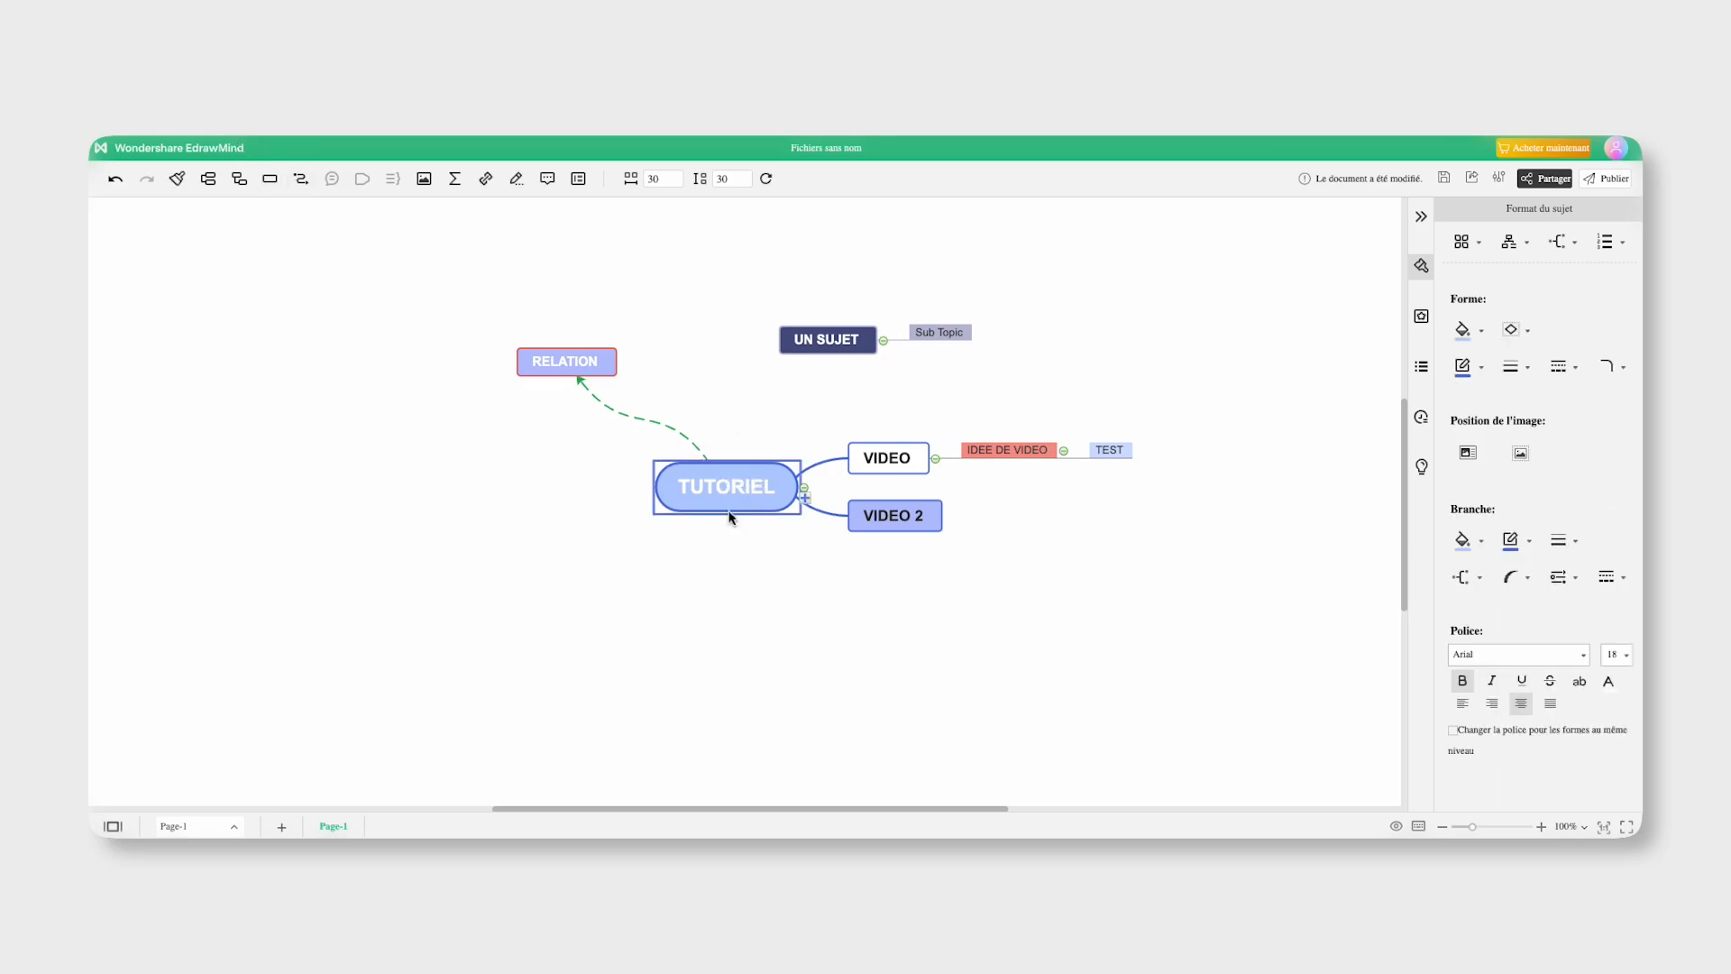
{"action": "left_click", "coordinate": [303, 186]}
{"action": "left_click", "coordinate": [786, 342]}
{"action": "left_click", "coordinate": [869, 374]}
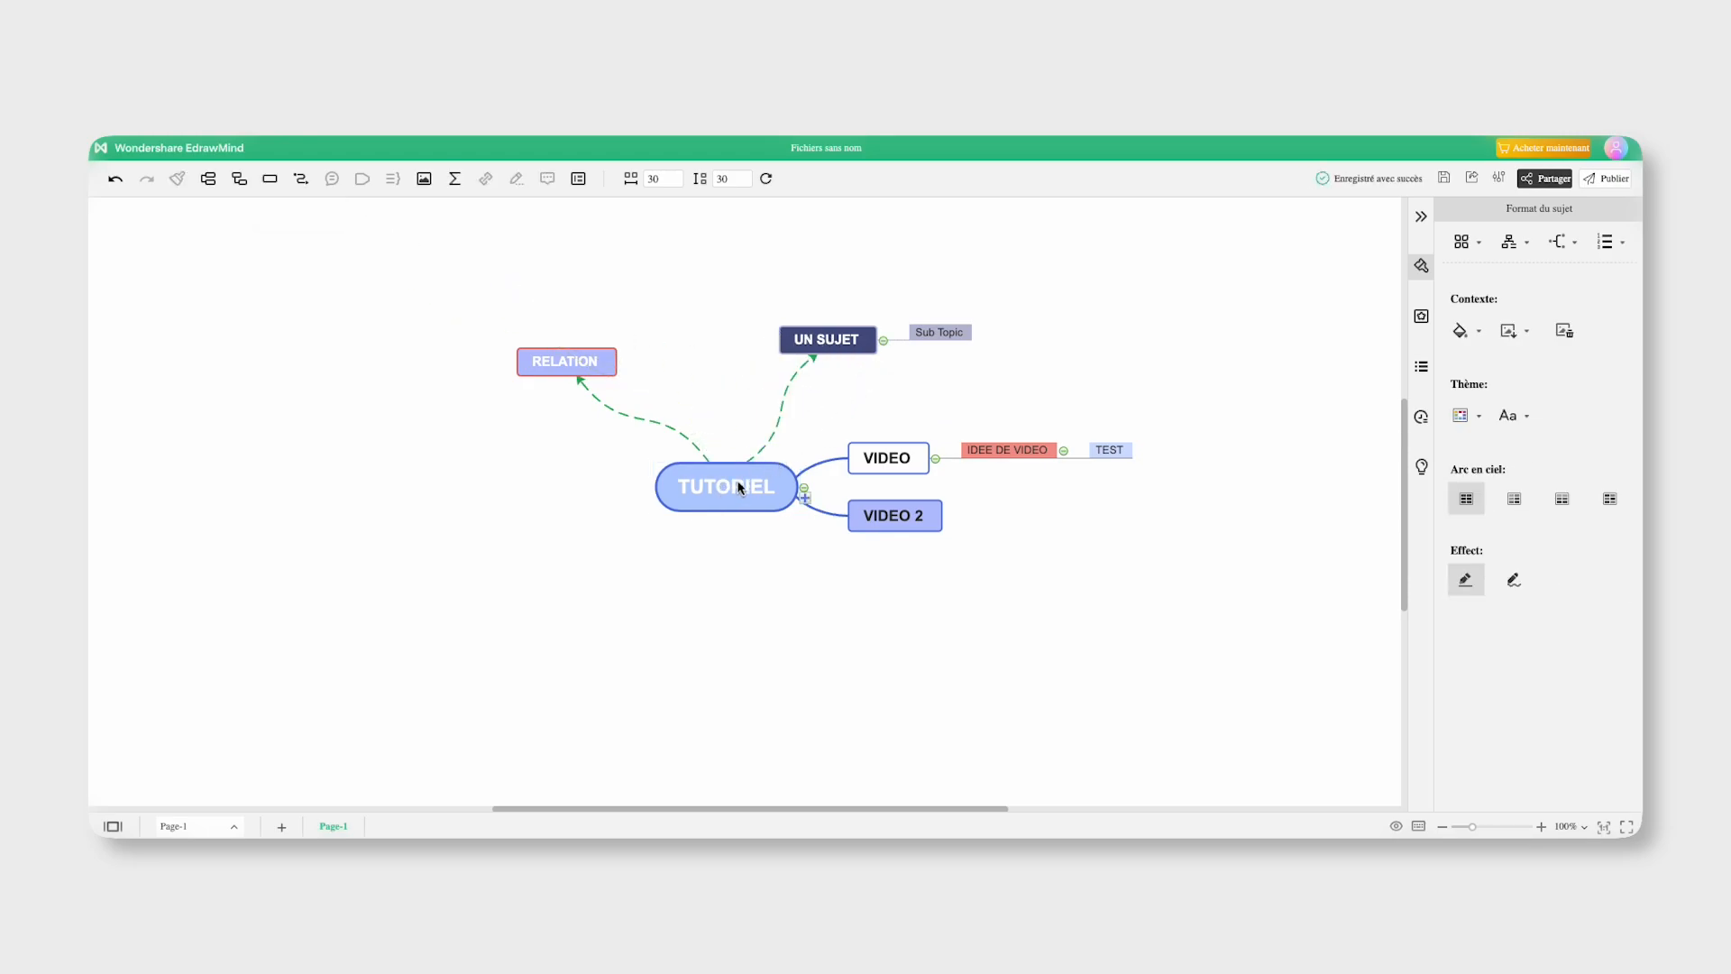